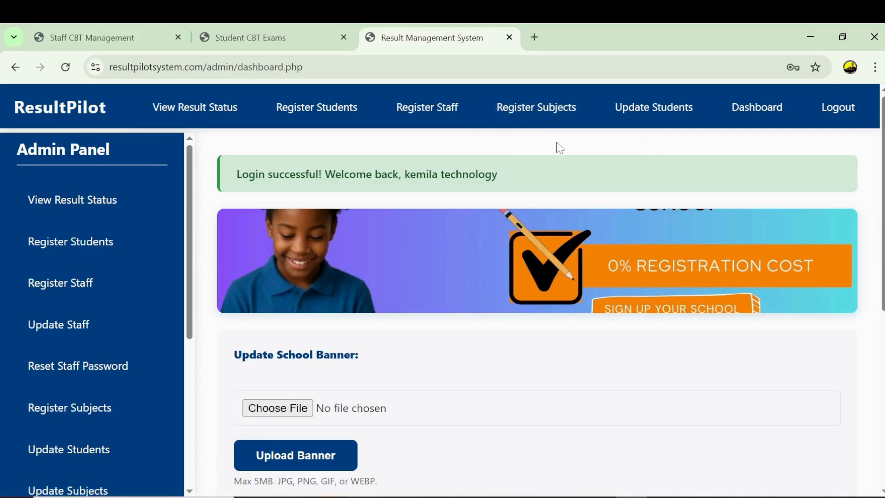
# - Register 'english, biology' as subjects for grade SS, class level SS3
pyautogui.click(537, 119)
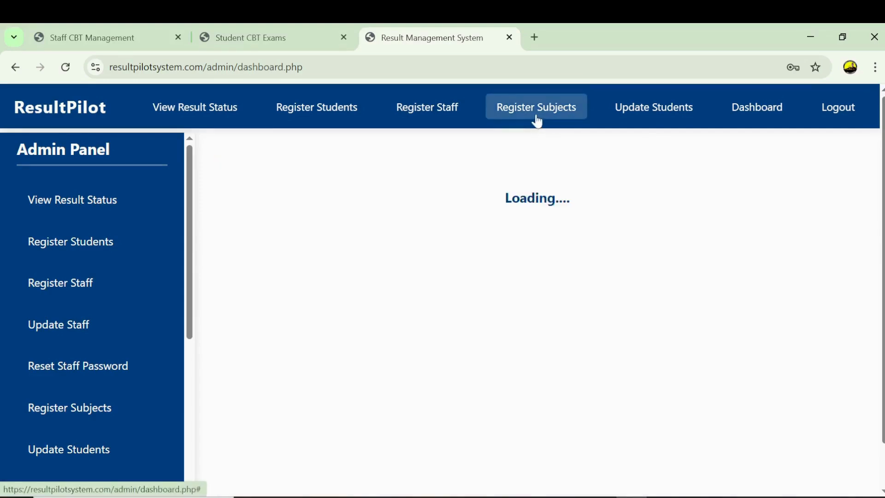
pyautogui.click(430, 306)
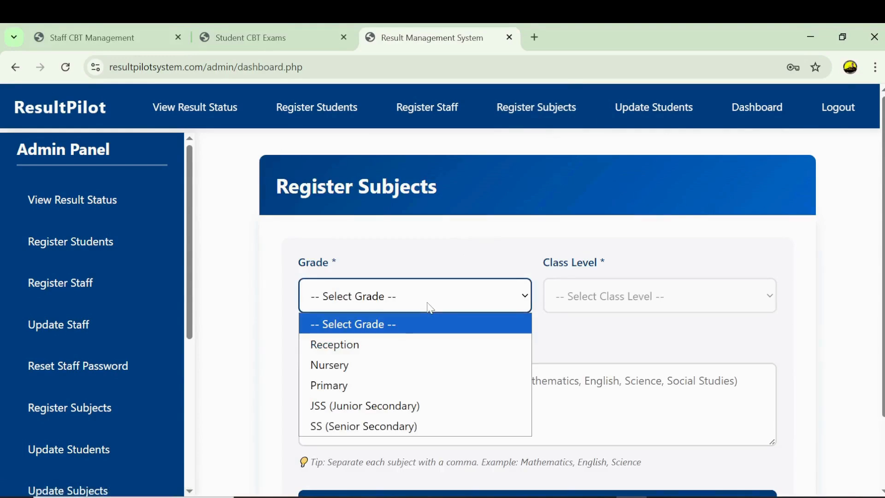
pyautogui.click(361, 427)
pyautogui.click(589, 302)
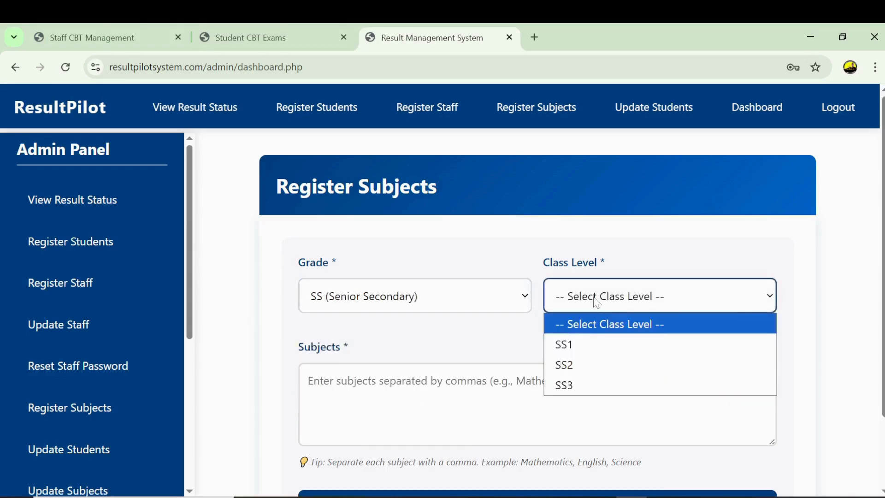
pyautogui.click(568, 385)
pyautogui.click(537, 494)
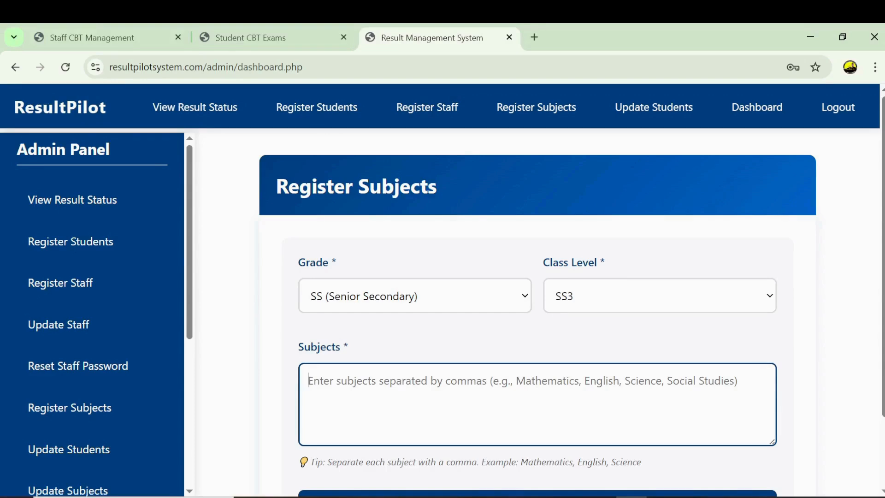
pyautogui.write('en')
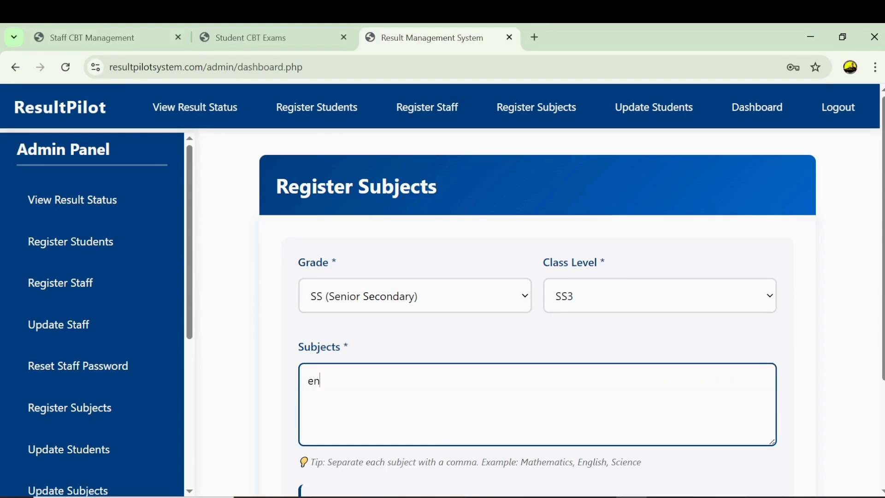
pyautogui.write('glish, biology')
pyautogui.scroll(-3, 723, 360)
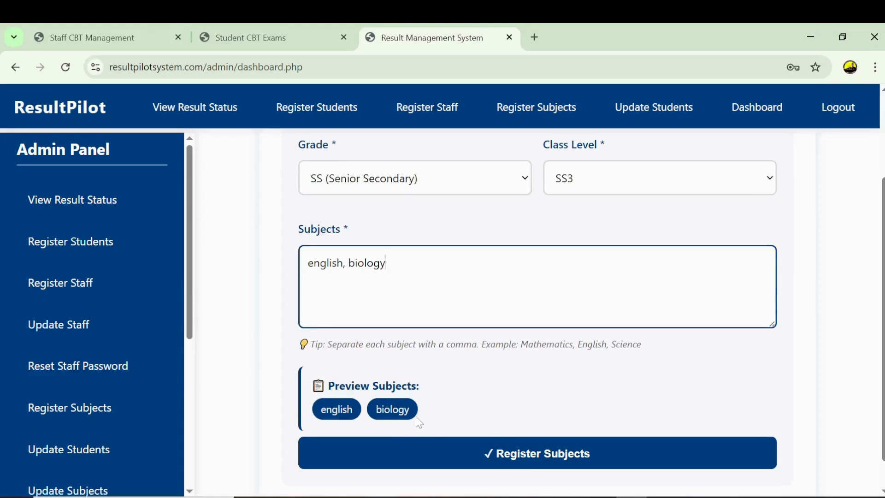
pyautogui.click(521, 456)
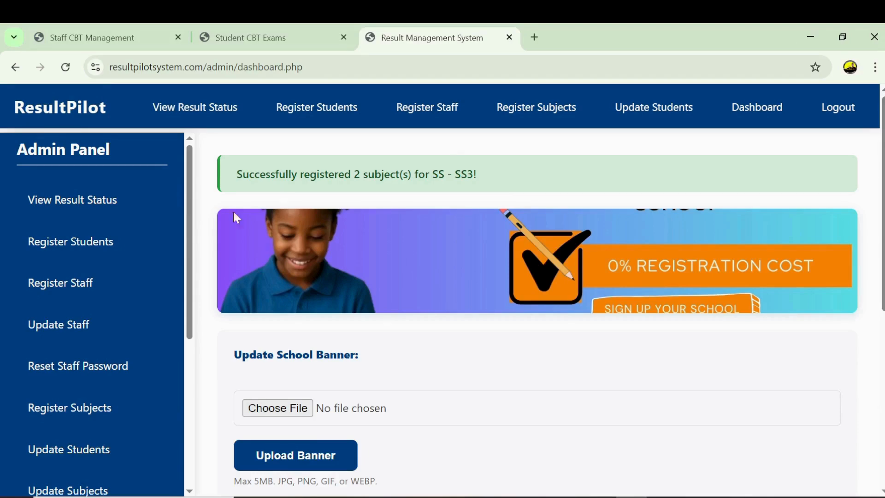
# - On Manage Student Subjects, filter to grade SS, class SS3 and edit the listed student
pyautogui.moveTo(189, 221); pyautogui.dragTo(186, 366)
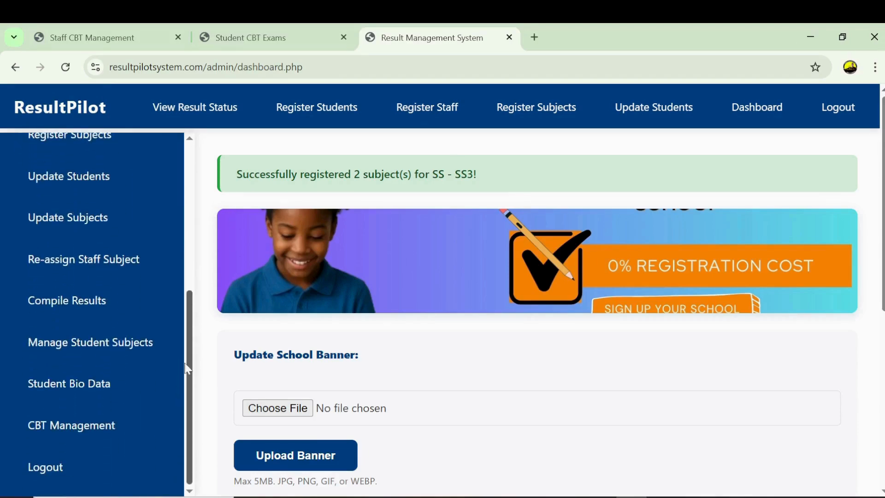
pyautogui.click(61, 354)
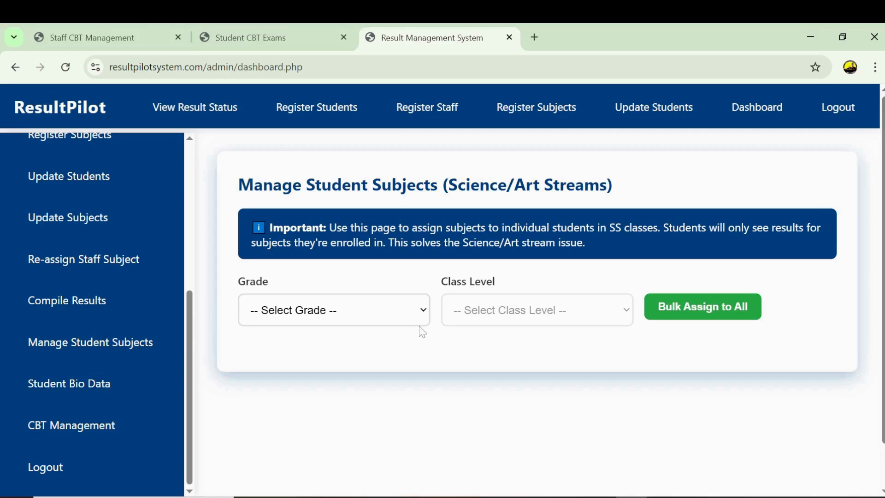
pyautogui.click(411, 317)
pyautogui.click(413, 315)
pyautogui.click(413, 313)
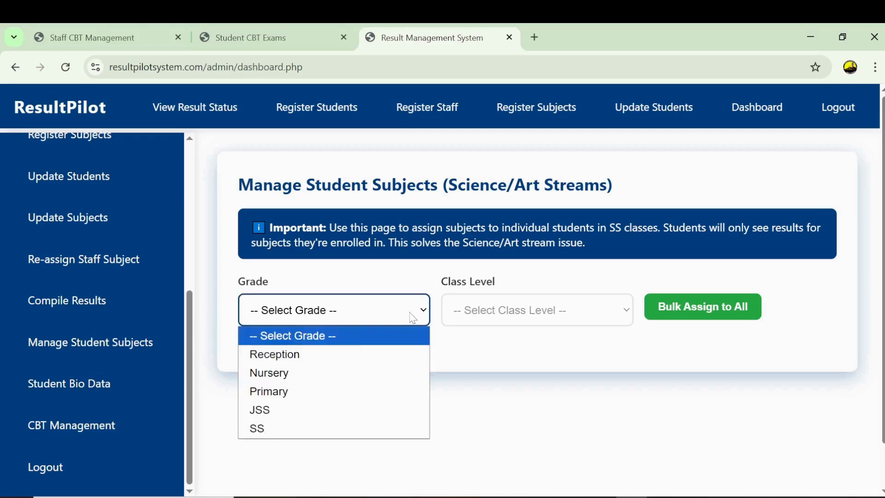
pyautogui.click(259, 431)
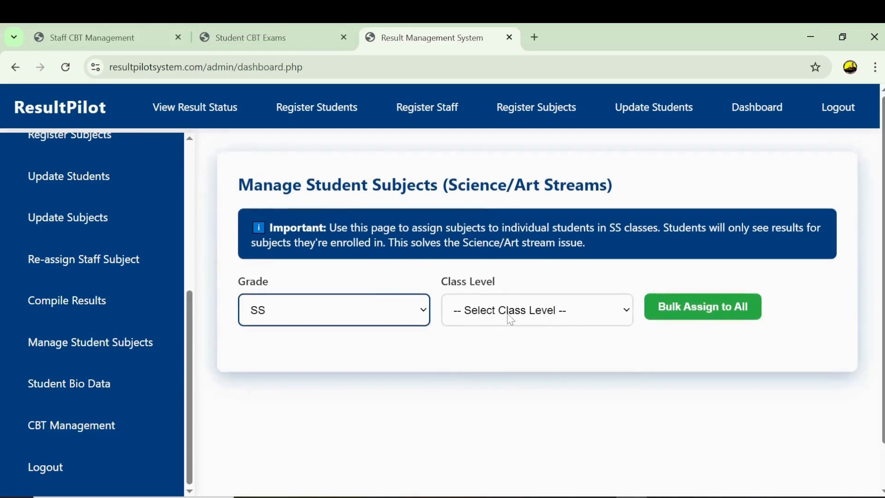
pyautogui.click(510, 319)
pyautogui.click(465, 387)
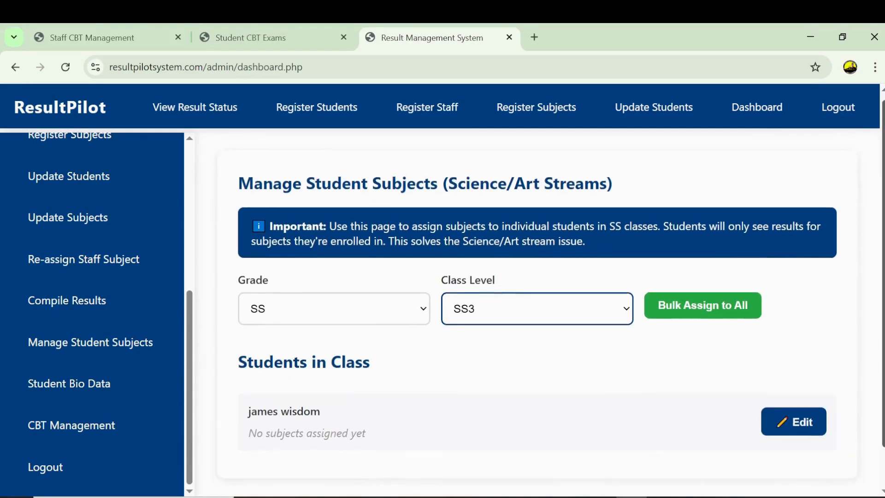
pyautogui.scroll(-1, 468, 393)
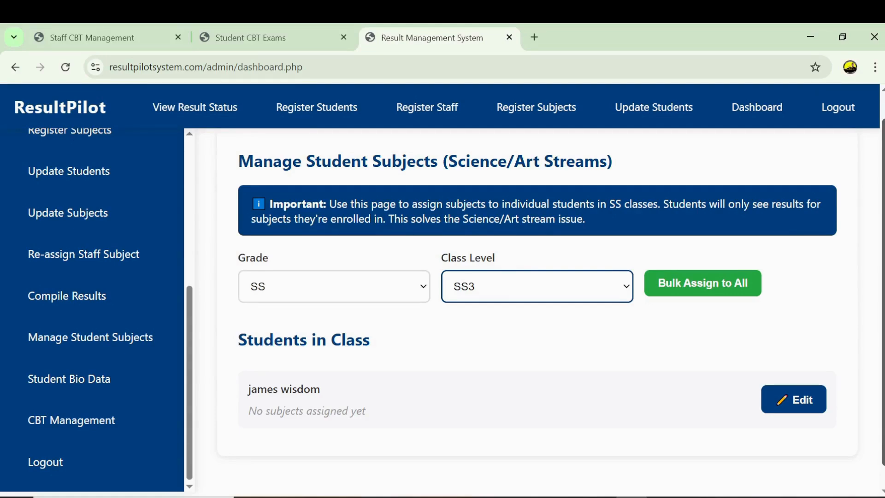
pyautogui.click(794, 406)
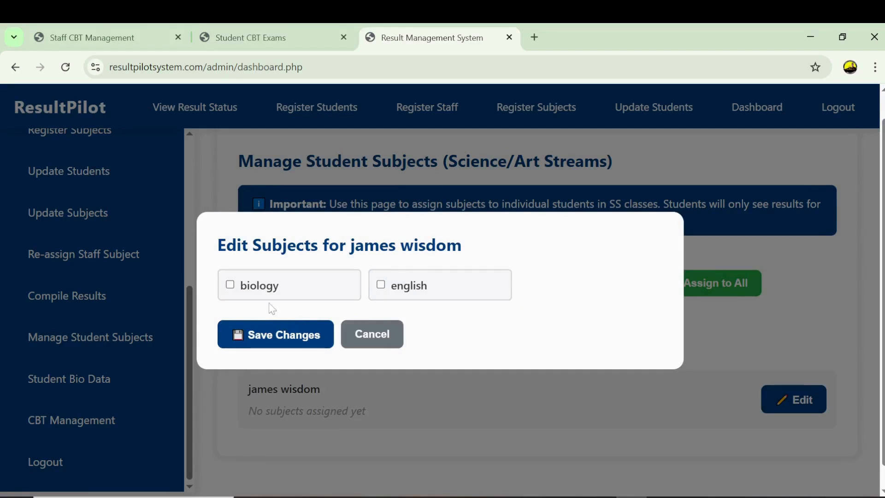
# - Tick biology and english for the SS3 student, save, and acknowledge the success alert
pyautogui.click(231, 291)
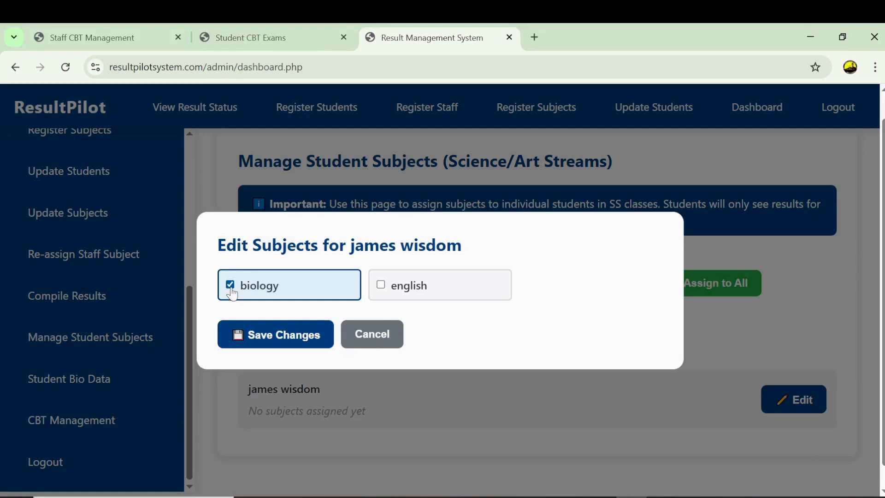
pyautogui.click(232, 294)
pyautogui.click(232, 293)
pyautogui.click(395, 291)
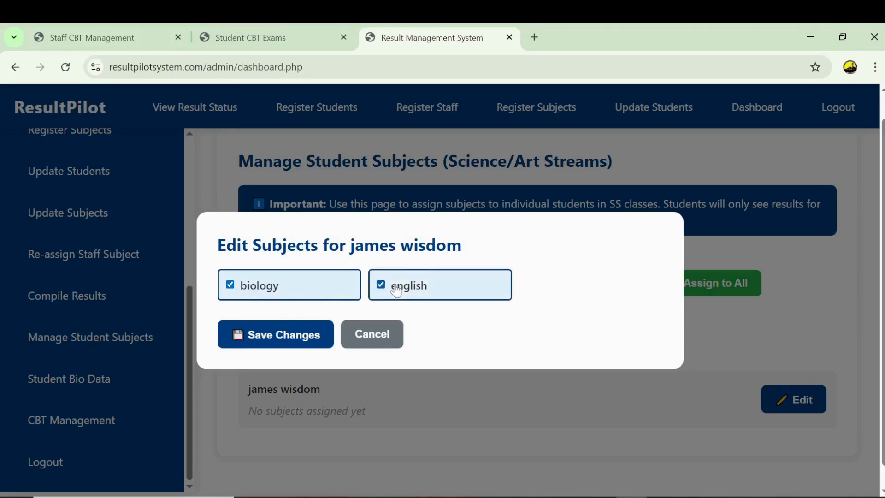
pyautogui.click(285, 339)
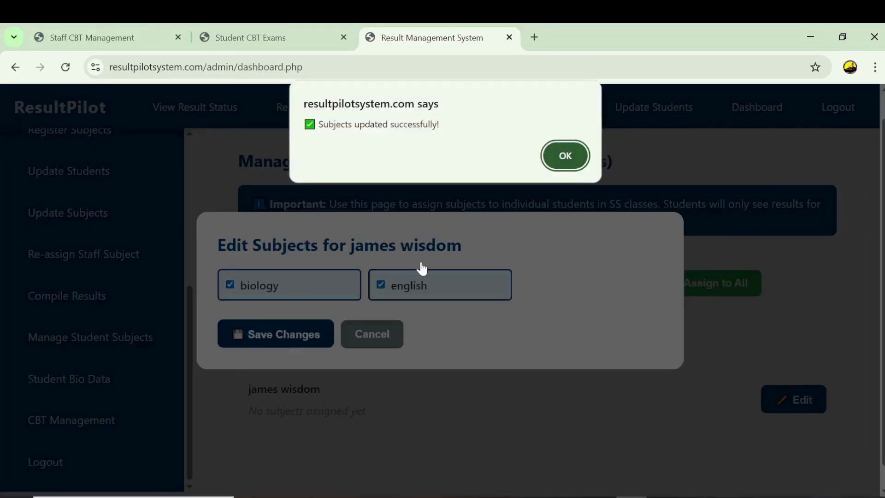
pyautogui.click(564, 157)
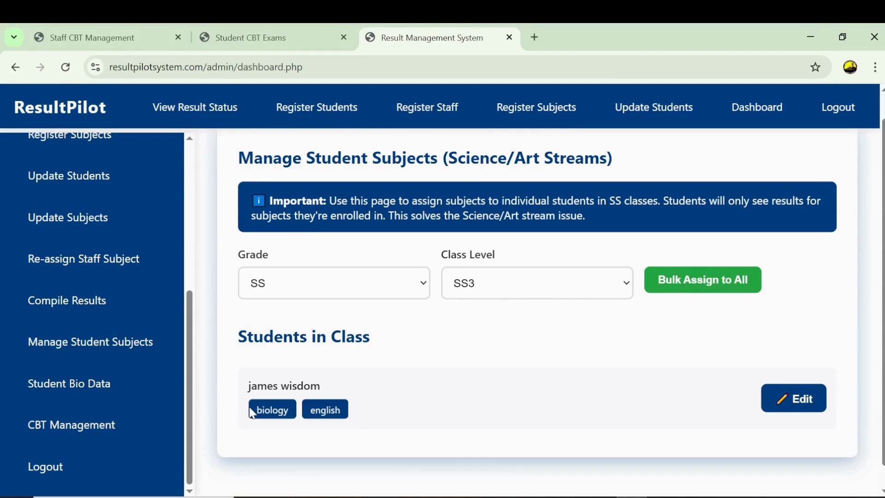
# - List the Reception Toddler class and cancel the Bulk Assign to All dialog unchanged
pyautogui.click(359, 298)
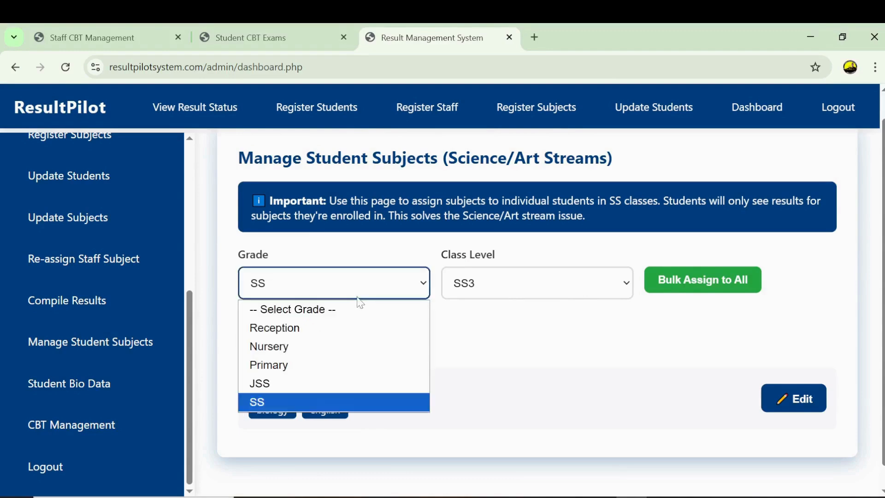
pyautogui.click(305, 333)
pyautogui.click(533, 286)
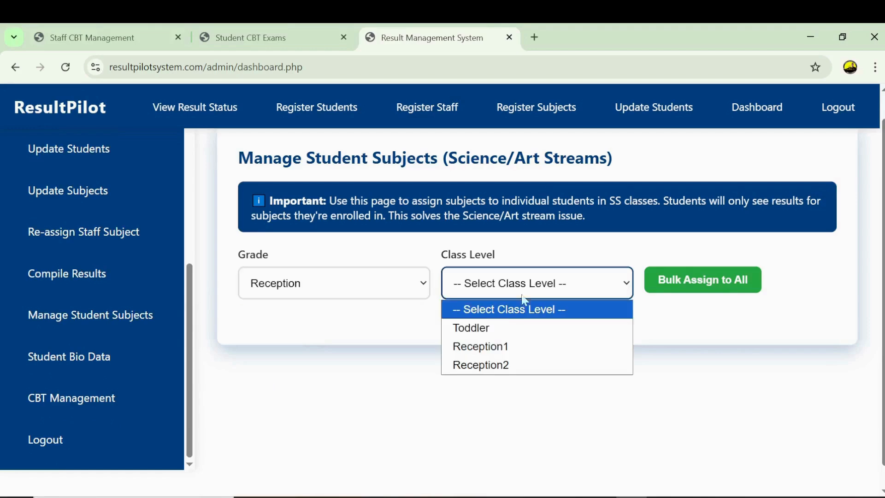
pyautogui.click(495, 331)
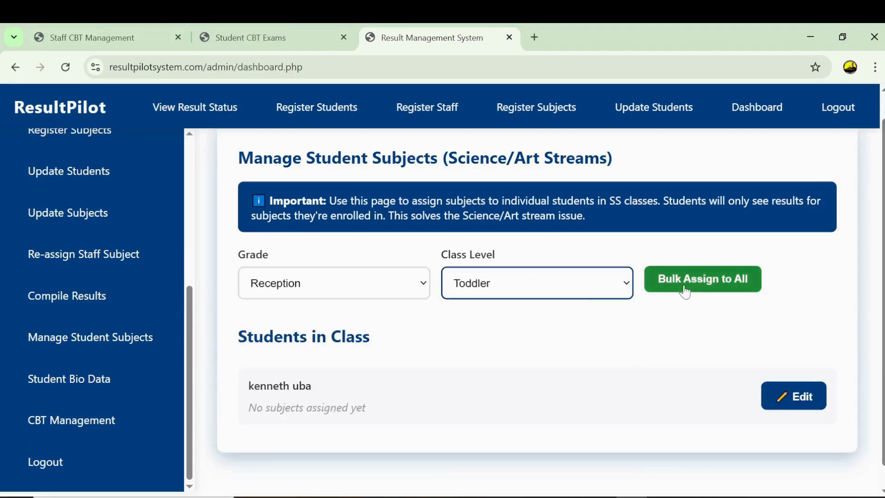
pyautogui.click(684, 292)
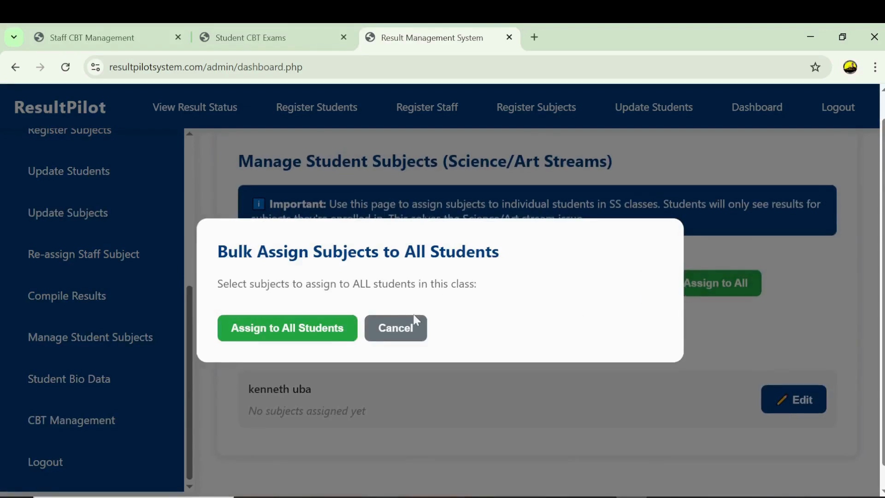
pyautogui.click(384, 331)
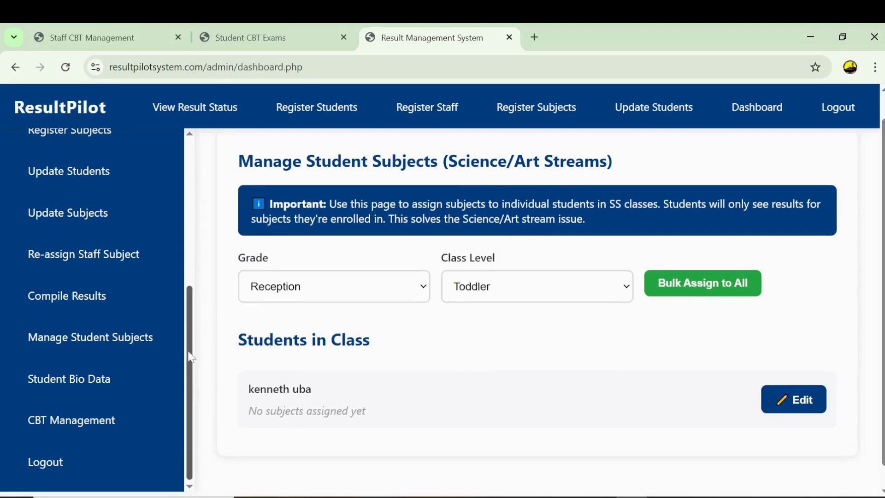
# - Scroll the sidebar down to Re-assign Staff Subject and select it
pyautogui.scroll(1, 196, 330)
pyautogui.scroll(2, 195, 318)
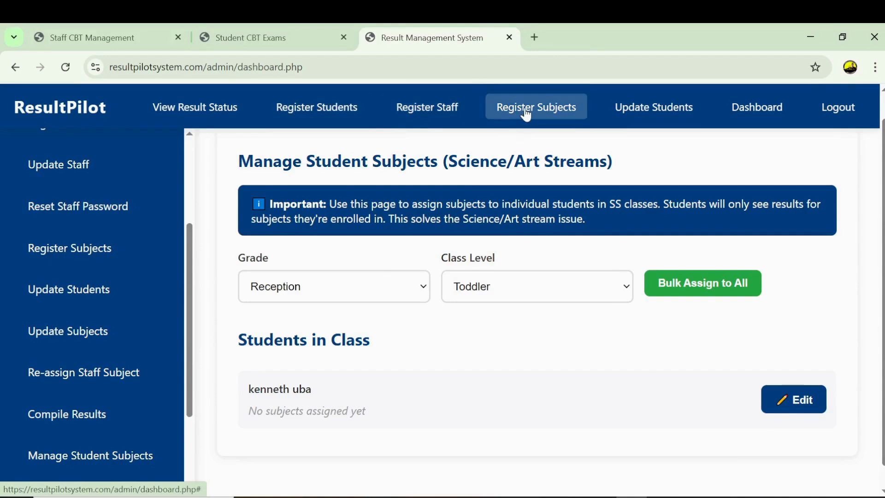
pyautogui.scroll(-1, 414, 173)
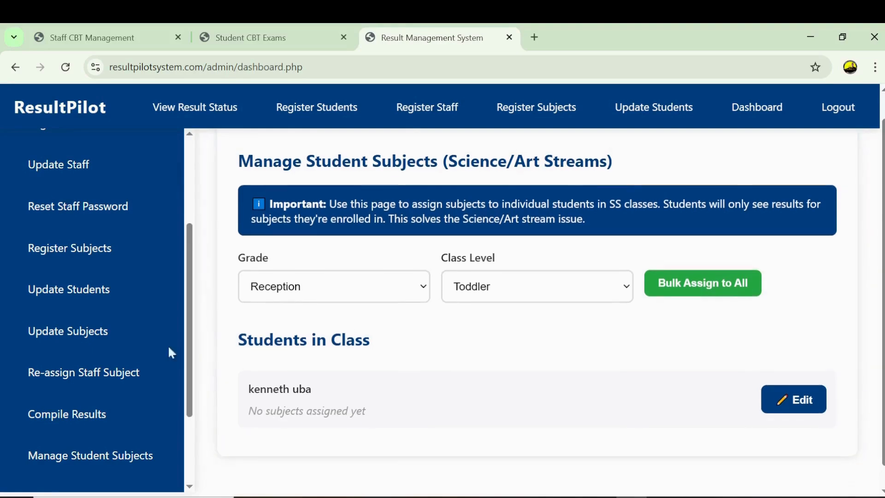
pyautogui.click(74, 382)
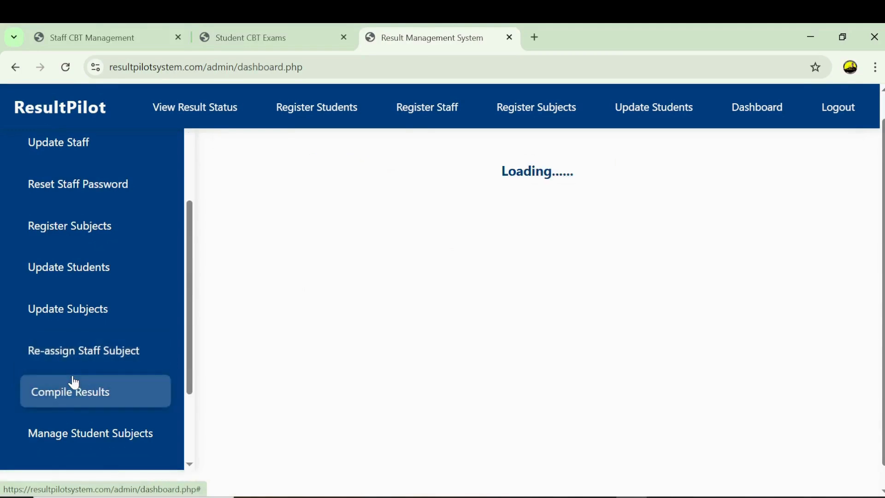
# - Enter the staff member's name and password and retrieve their subject assignments
pyautogui.click(368, 276)
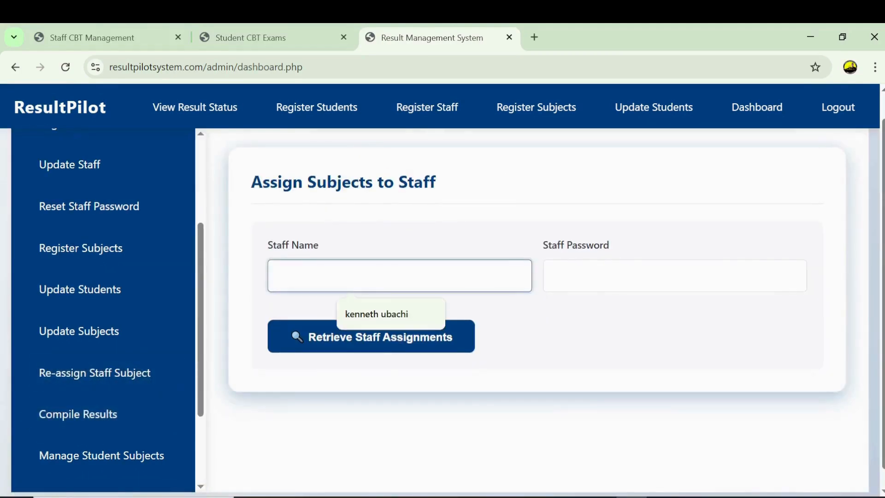
pyautogui.click(374, 312)
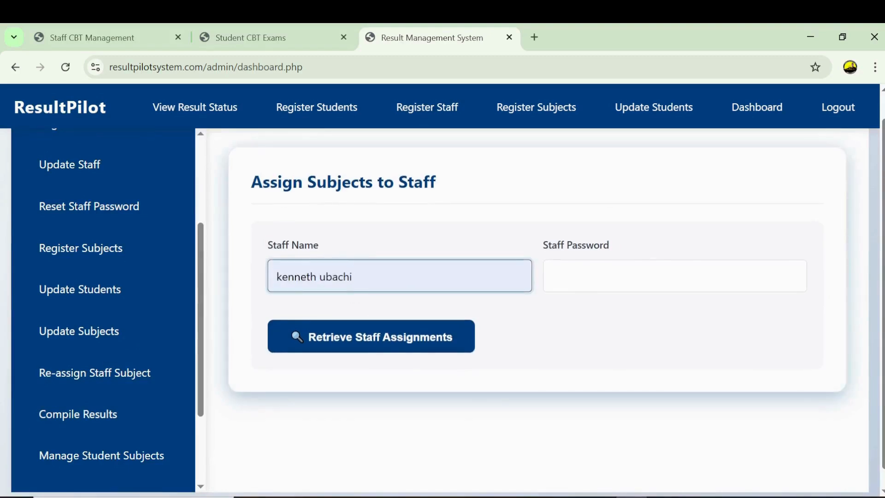
pyautogui.press('Tab')
pyautogui.write('••••••')
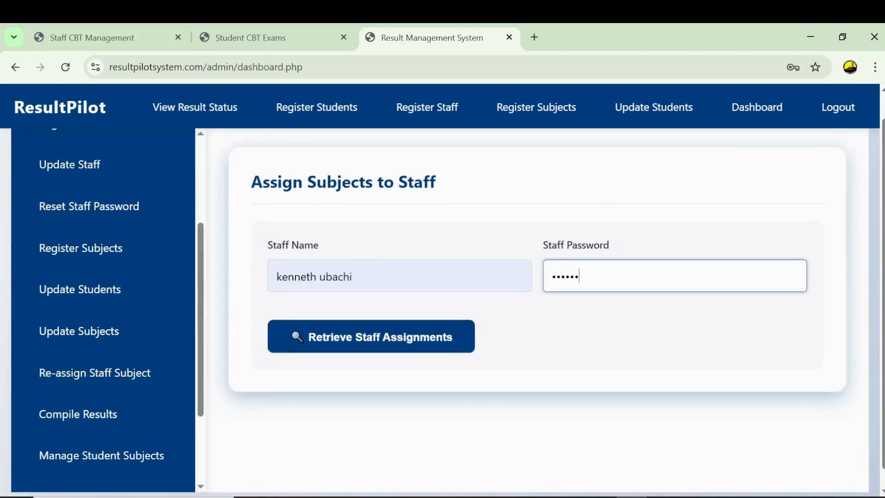
pyautogui.click(376, 341)
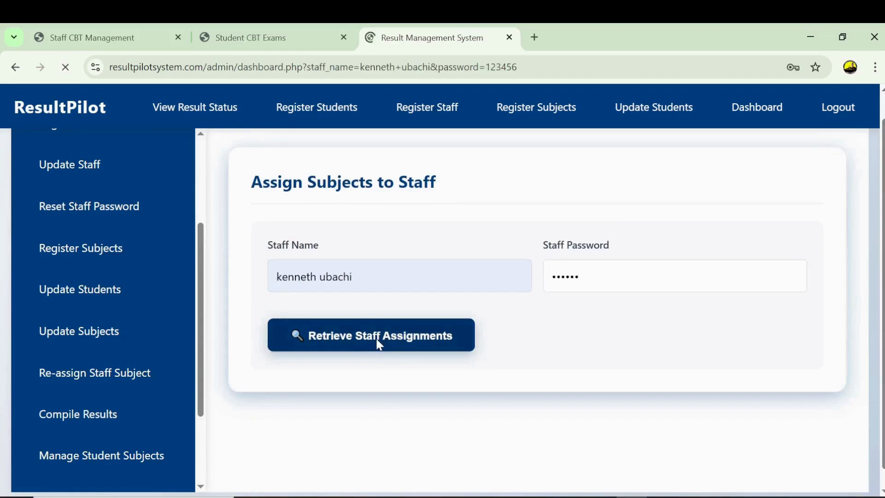
pyautogui.scroll(-5, 186, 283)
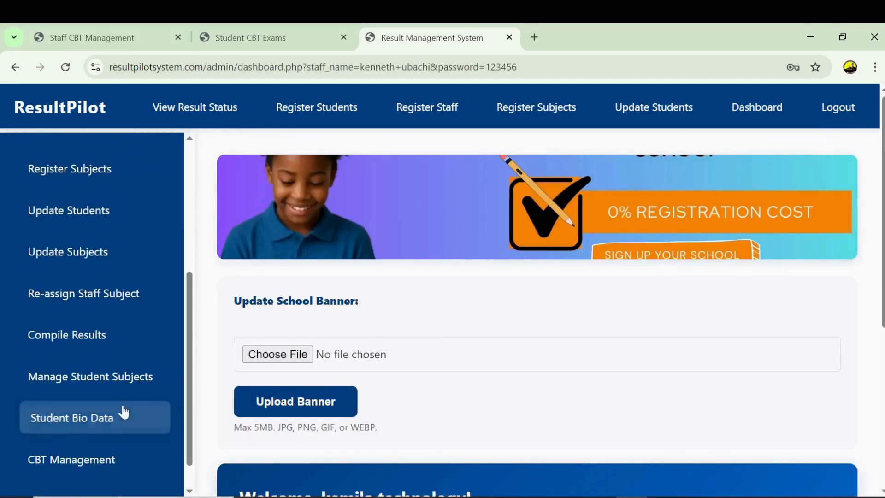
# - Reopen Re-assign Staff Subject, re-enter the staff credentials, and load assignments showing none yet
pyautogui.click(113, 293)
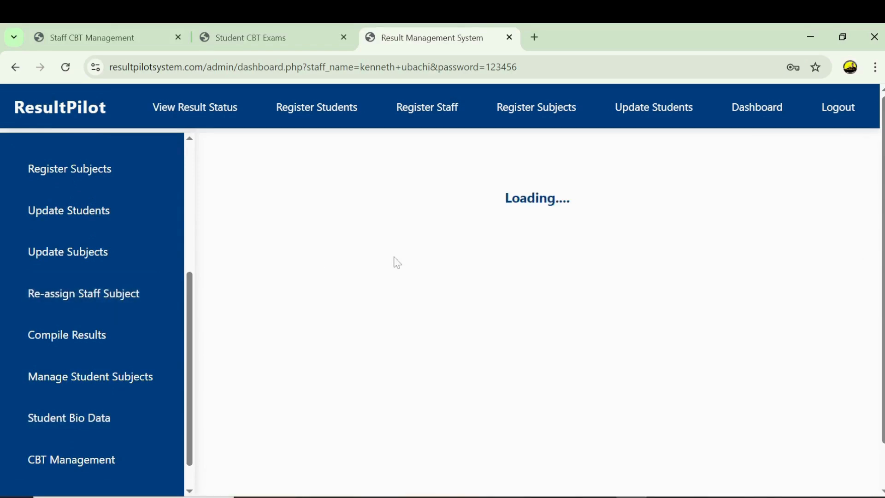
pyautogui.click(417, 304)
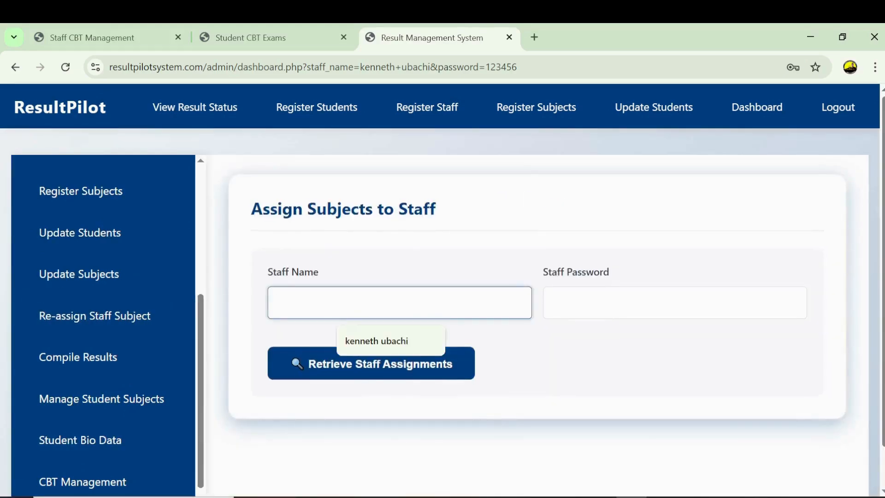
pyautogui.click(409, 341)
pyautogui.click(582, 304)
pyautogui.write('123456')
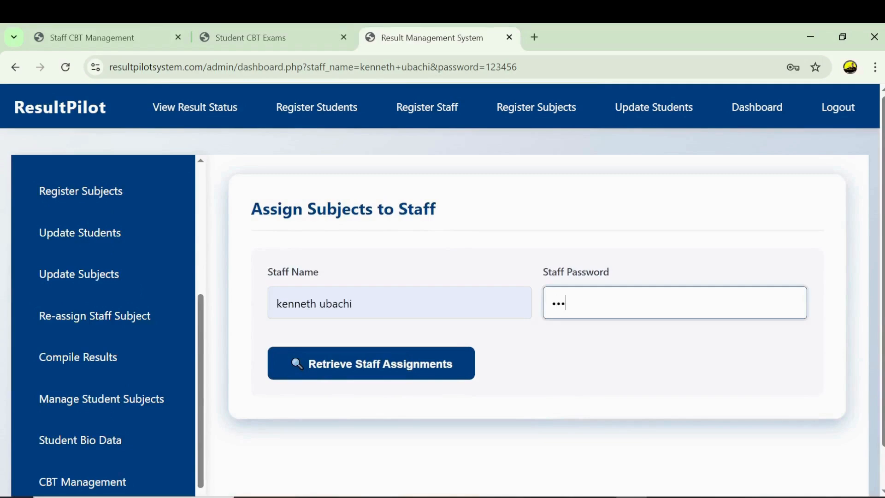
pyautogui.click(431, 366)
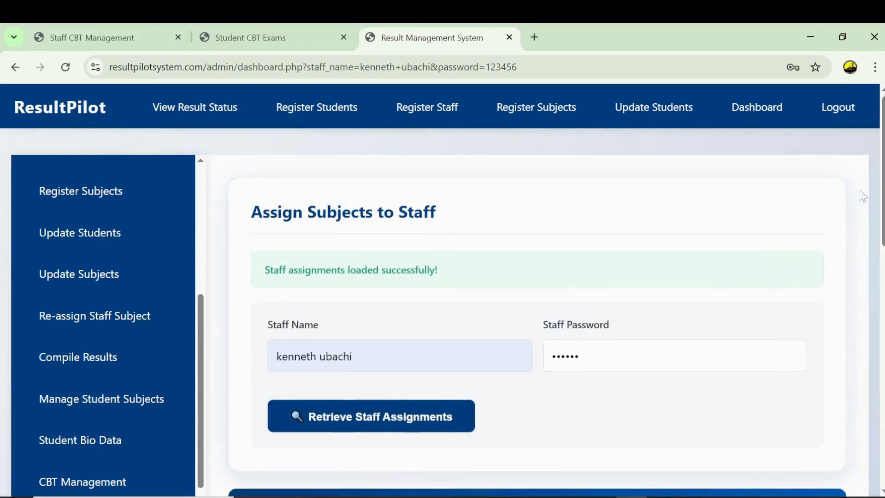
pyautogui.scroll(-8, 537, 313)
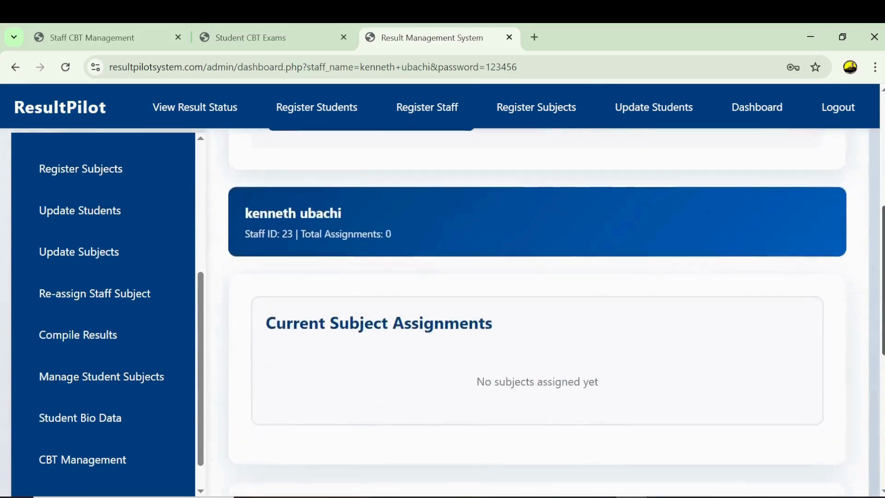
pyautogui.scroll(1, 537, 313)
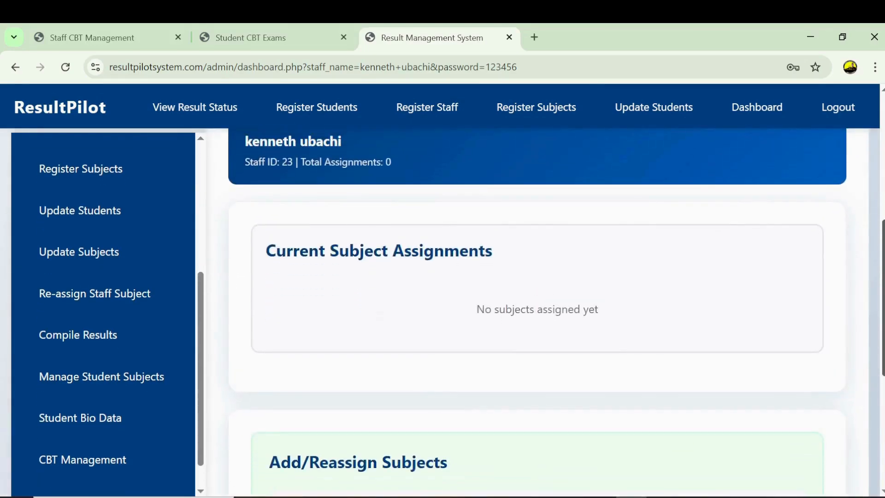
pyautogui.scroll(-6, 536, 313)
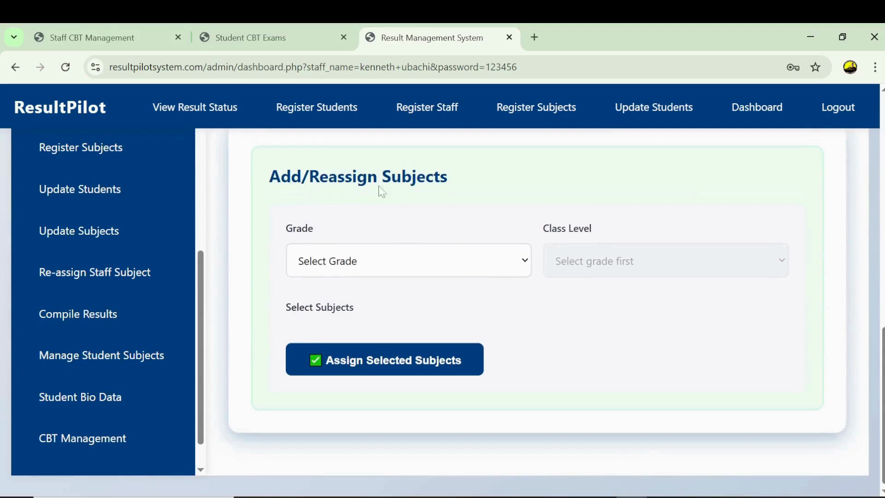
# - Select grade SS, class SS 3, tick biology and english, and assign them to the staff member
pyautogui.click(519, 261)
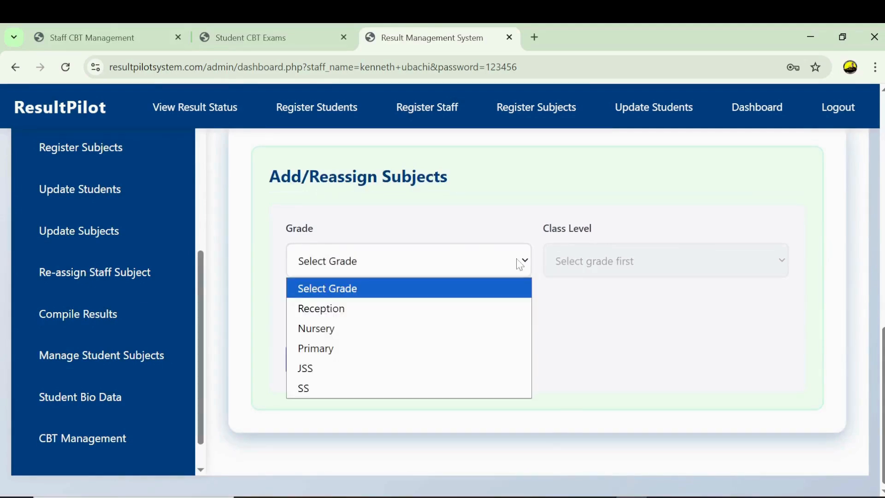
pyautogui.click(306, 389)
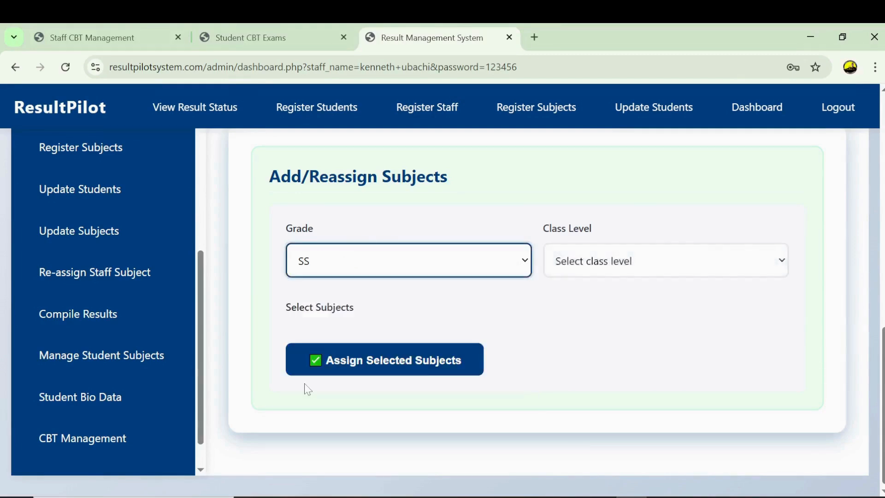
pyautogui.click(584, 270)
pyautogui.click(577, 349)
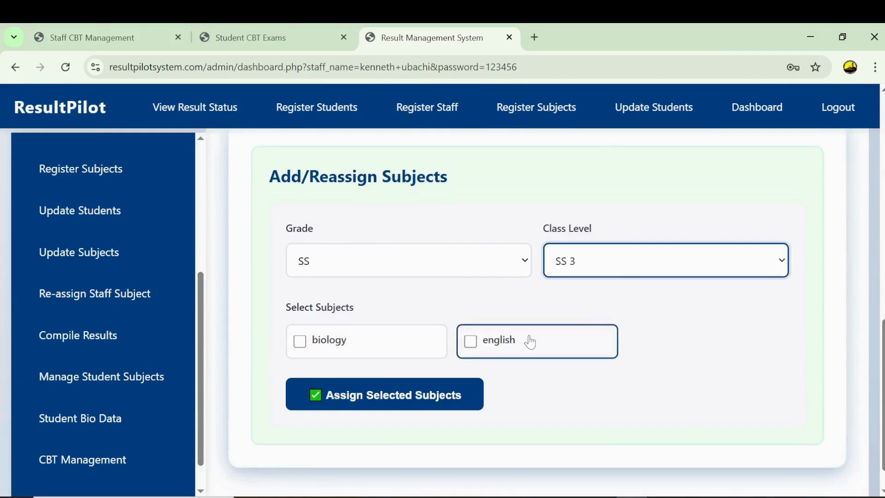
pyautogui.click(301, 346)
pyautogui.click(469, 349)
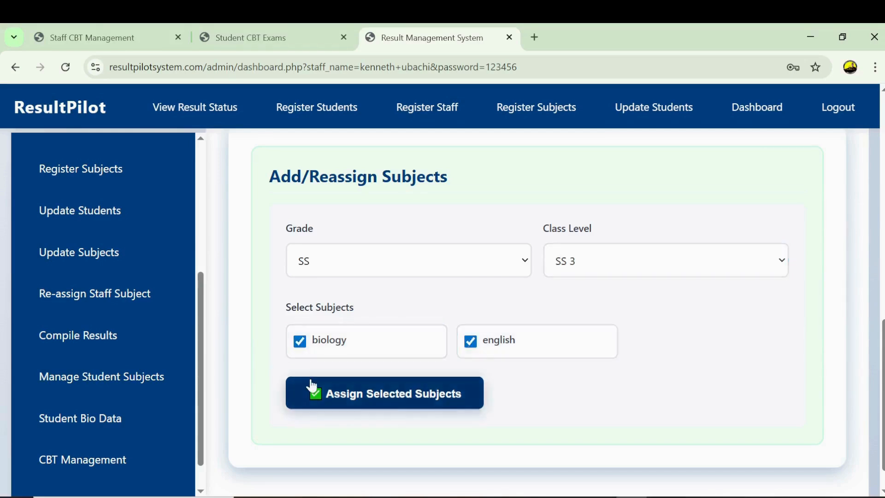
pyautogui.click(378, 399)
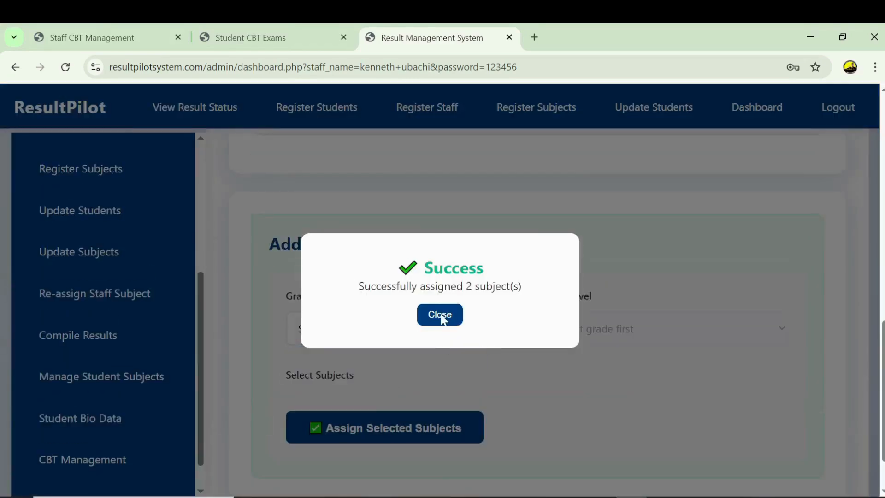
pyautogui.click(440, 315)
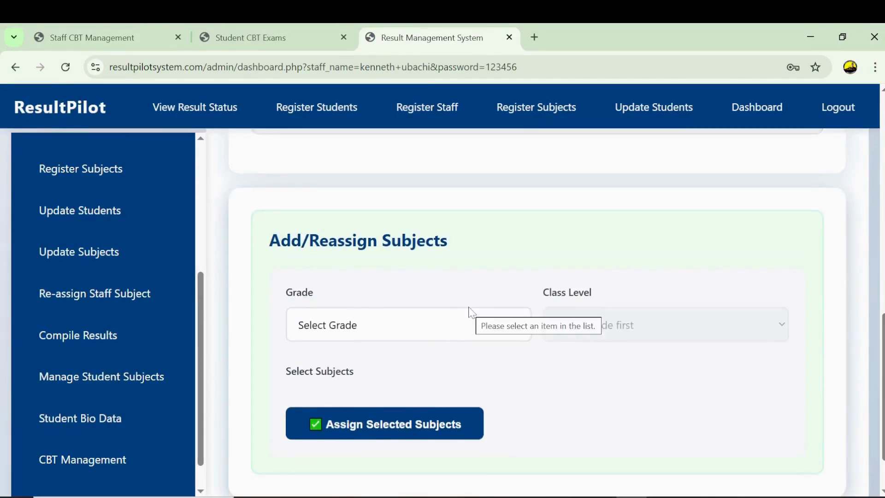
pyautogui.click(136, 40)
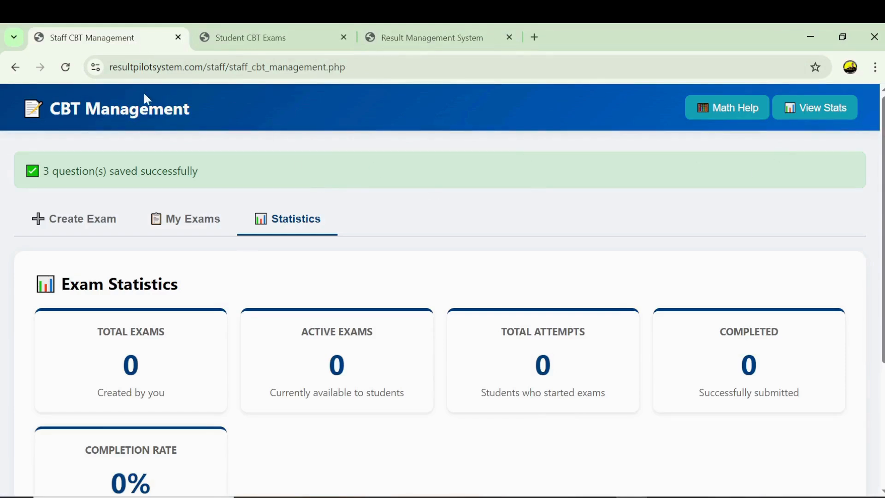
# - Go back to the Staff Dashboard showing two subjects taught, then open Submit Results
pyautogui.click(16, 67)
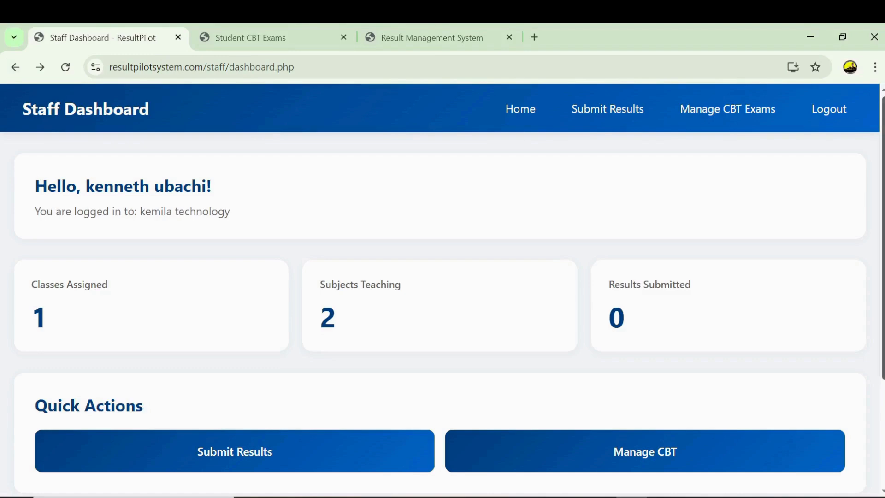
pyautogui.scroll(-1, 599, 185)
pyautogui.moveTo(212, 161); pyautogui.dragTo(86, 162)
pyautogui.click(392, 178)
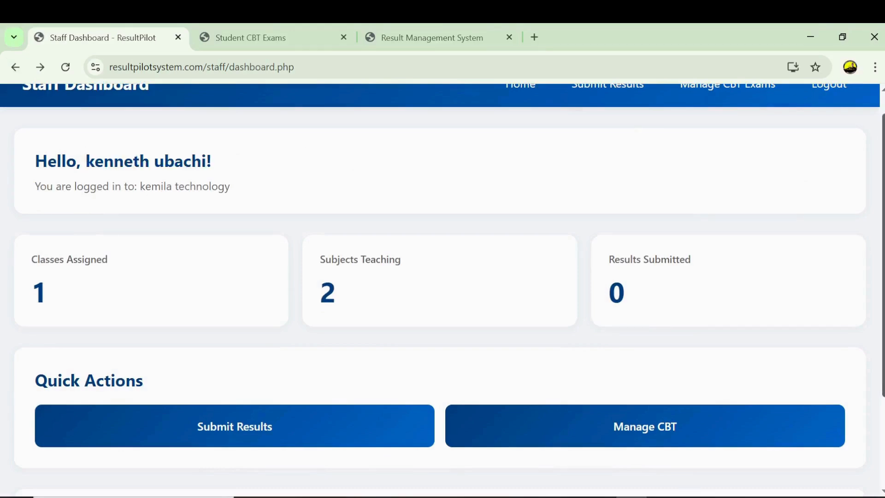
pyautogui.scroll(1, 551, 216)
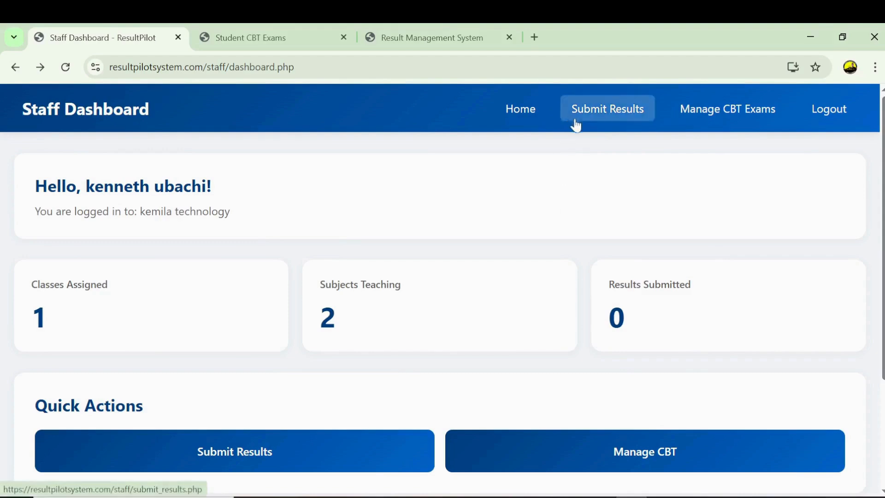
pyautogui.click(609, 113)
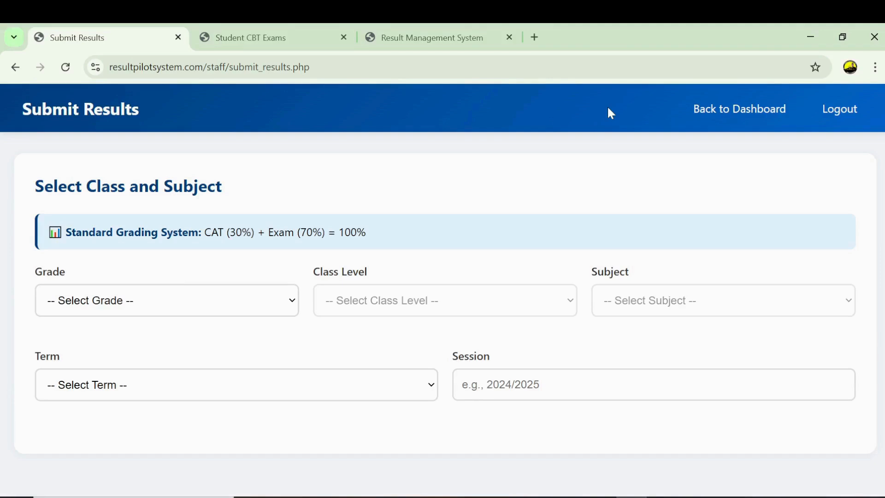
# - Set the results form to SS, SS3, biology, Second Term, session 2025/2026
pyautogui.click(295, 300)
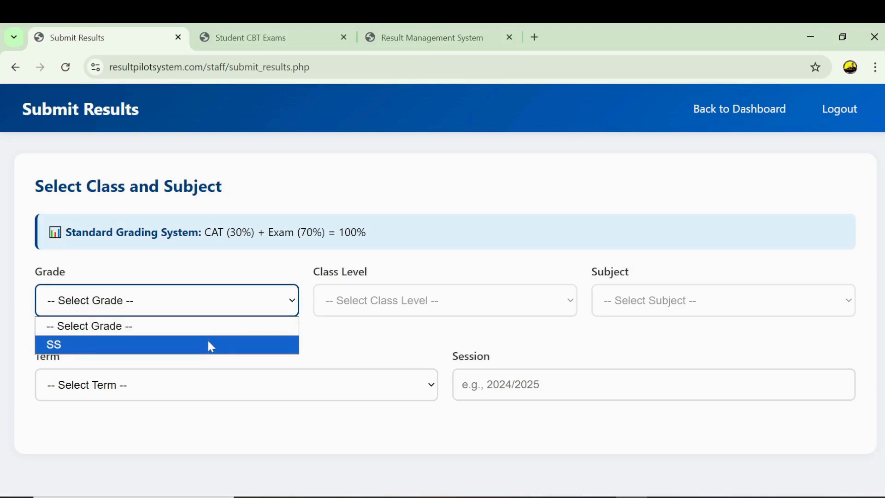
pyautogui.click(211, 346)
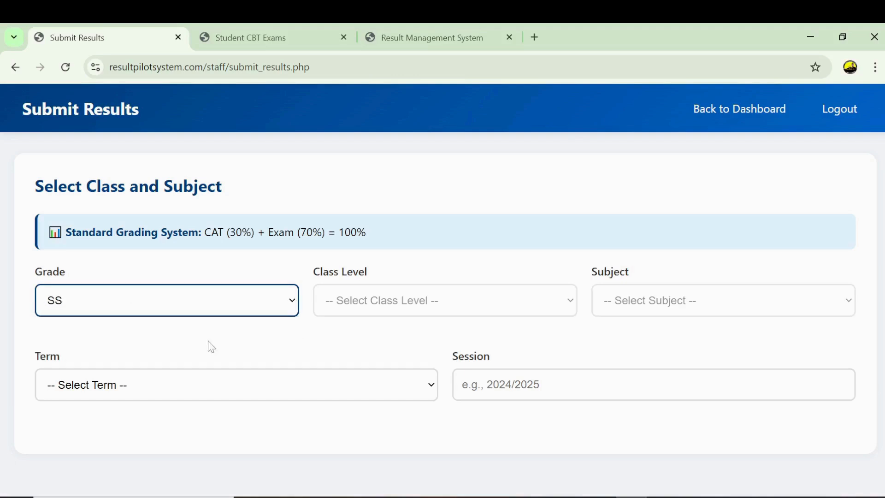
pyautogui.click(358, 310)
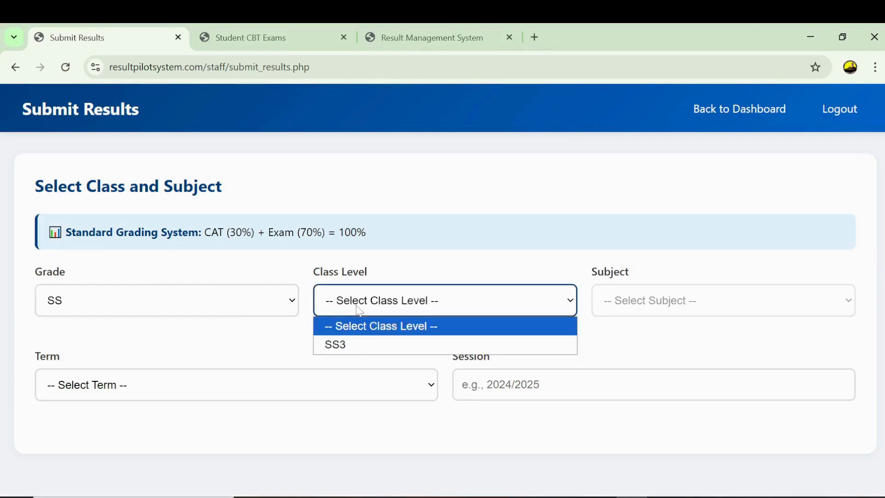
pyautogui.click(346, 351)
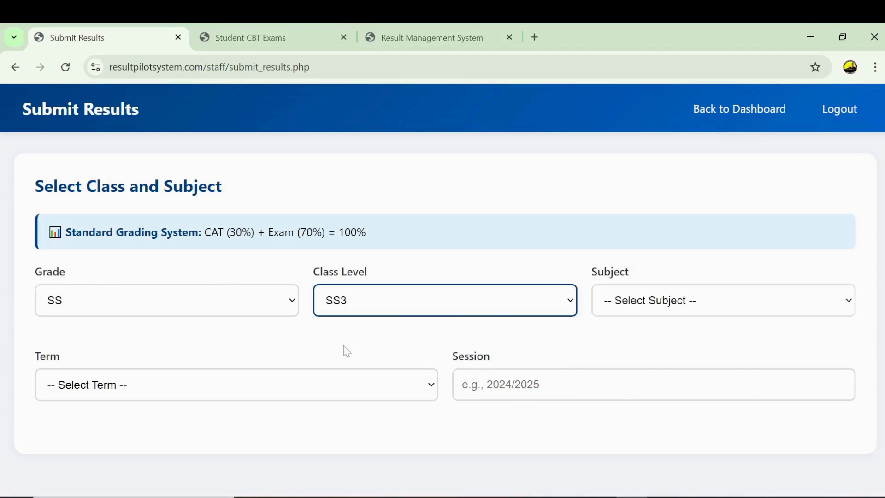
pyautogui.click(640, 304)
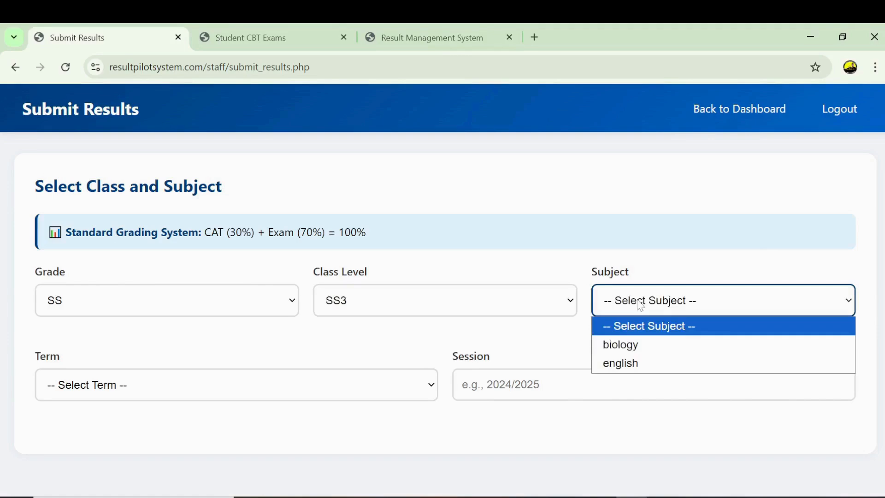
pyautogui.click(682, 350)
pyautogui.click(380, 385)
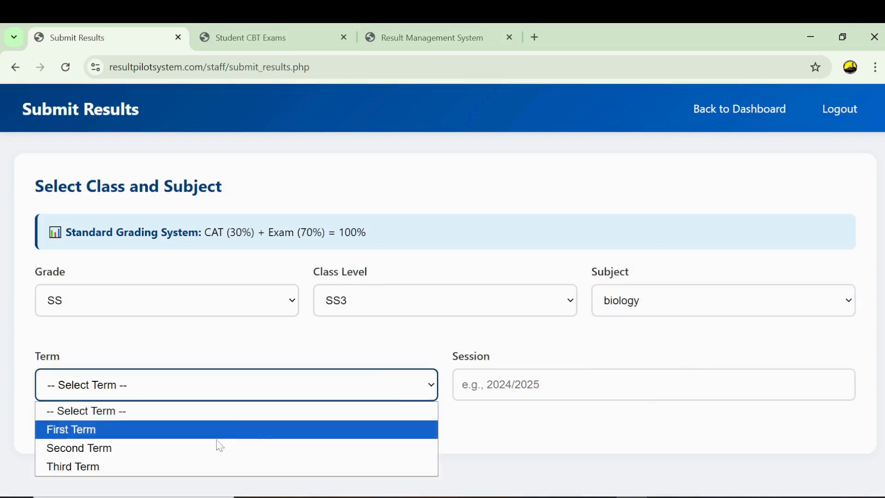
pyautogui.click(218, 446)
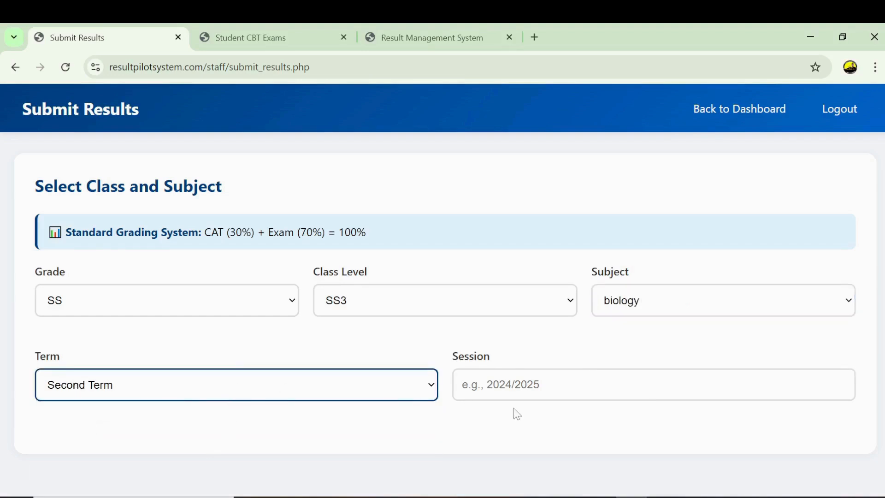
pyautogui.click(516, 389)
pyautogui.click(538, 421)
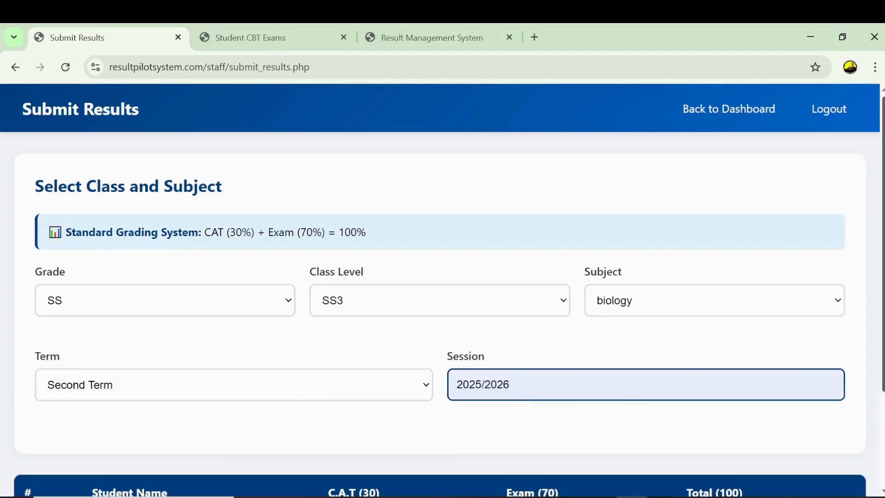
pyautogui.scroll(-3, 538, 421)
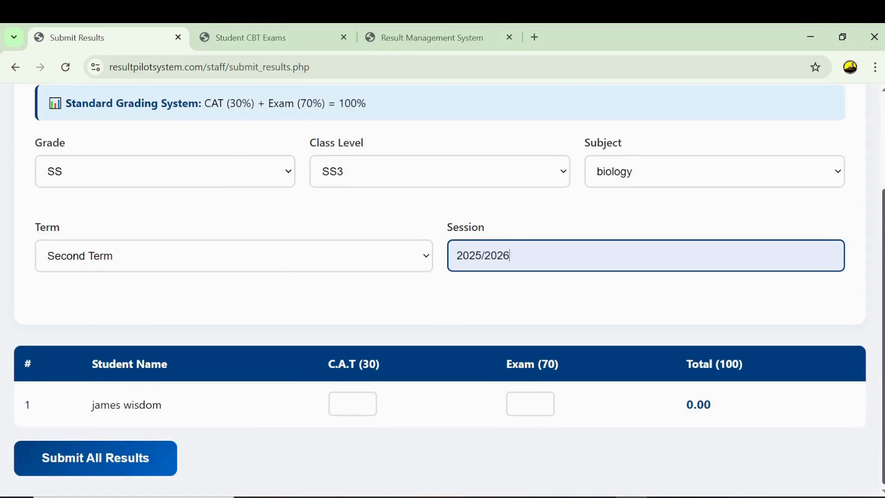
# - Enter CAT 23 and exam 57 for the student, submit and confirm the results
pyautogui.click(365, 403)
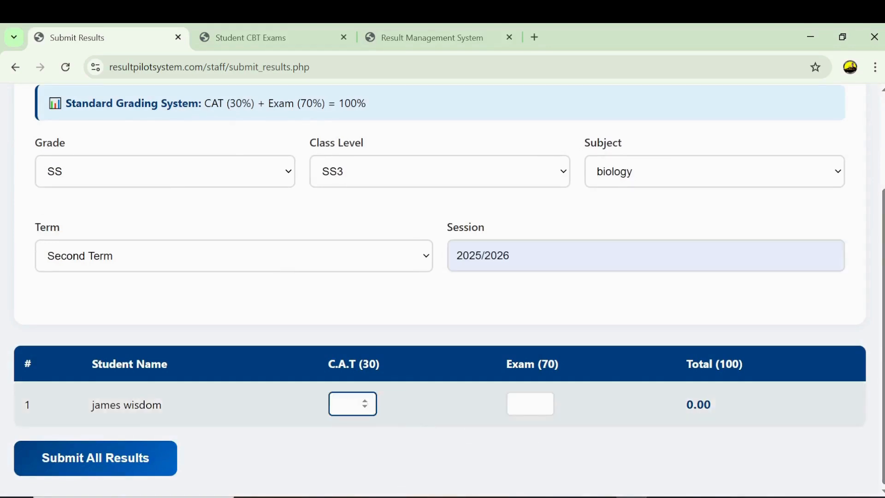
pyautogui.write('23')
pyautogui.click(525, 403)
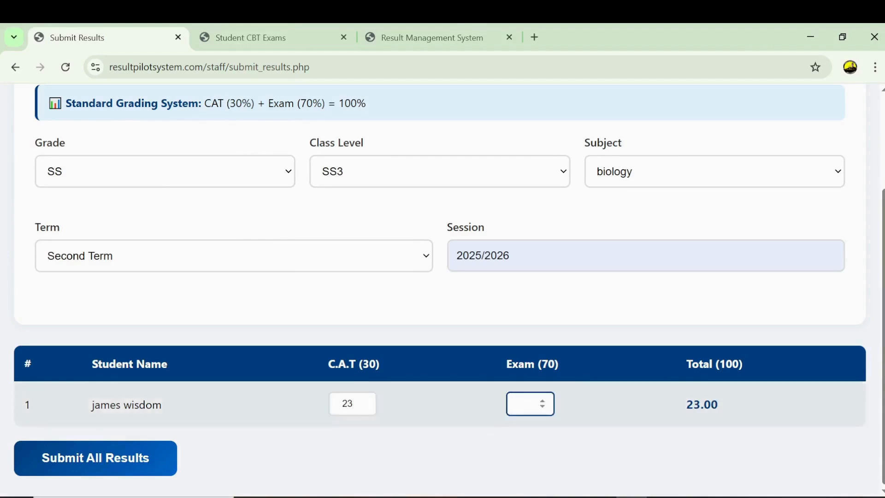
pyautogui.write('57')
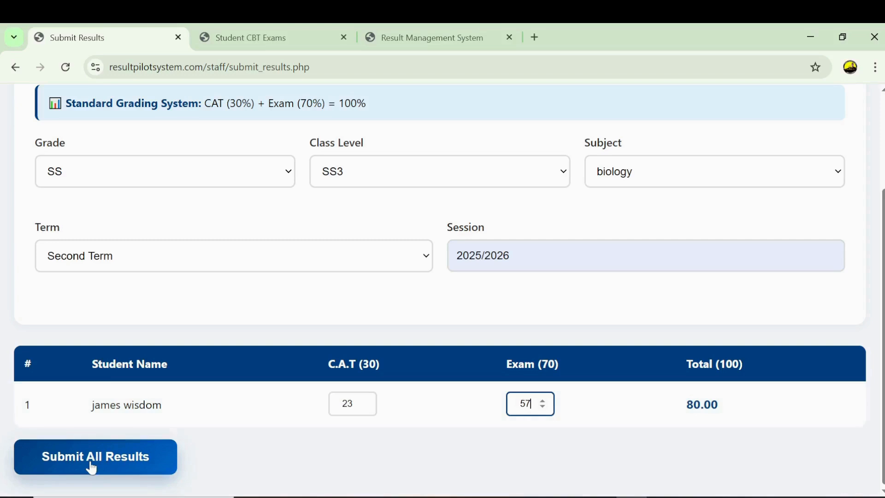
pyautogui.click(92, 467)
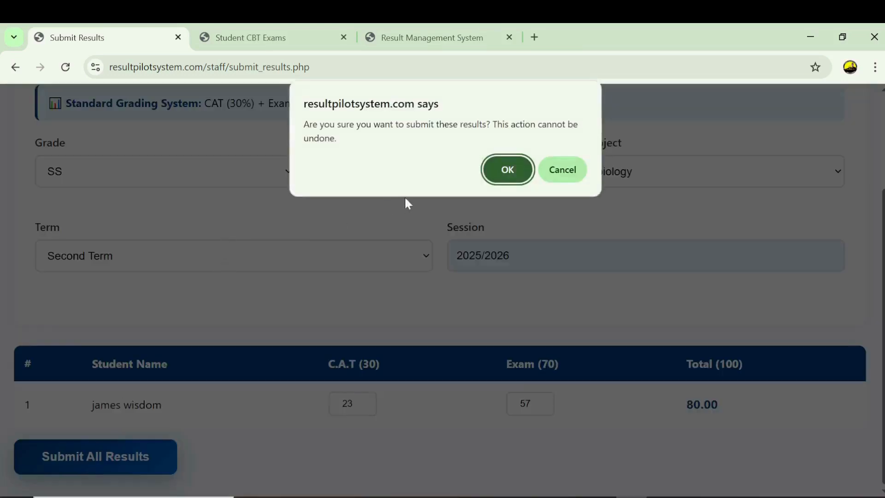
pyautogui.click(516, 173)
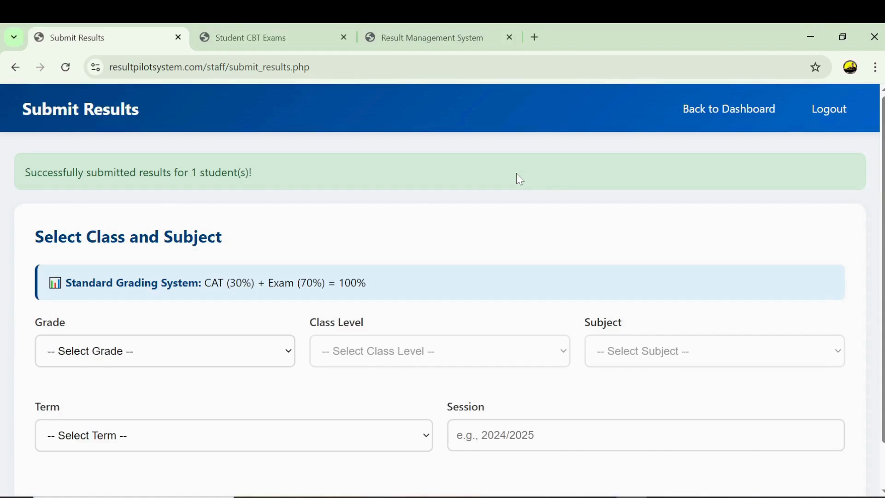
pyautogui.click(737, 119)
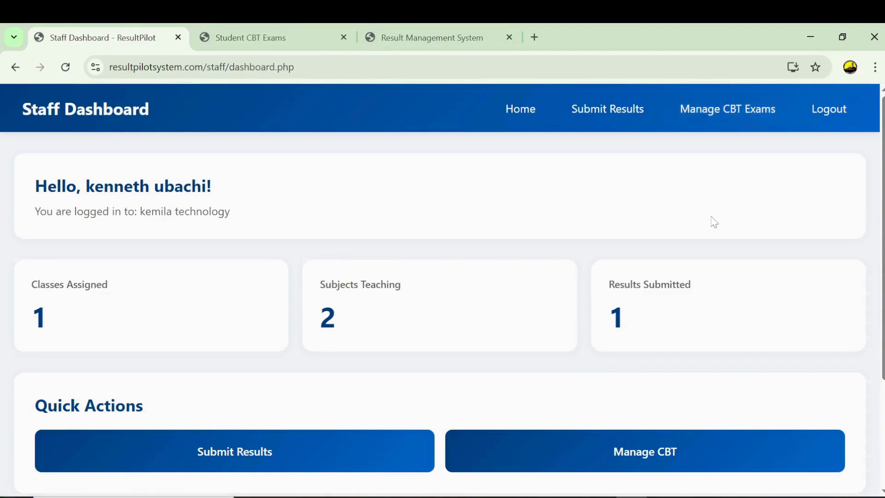
# - Go from the Staff Dashboard to CBT Management using the Manage CBT quick action
pyautogui.moveTo(883, 230)
pyautogui.mouseDown()
pyautogui.moveTo(882, 264)
pyautogui.moveTo(883, 230)
pyautogui.mouseUp()
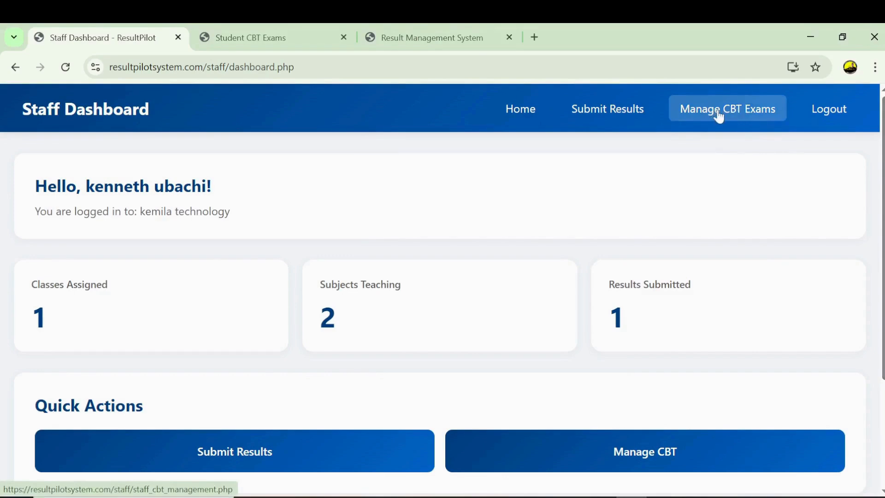
pyautogui.click(651, 454)
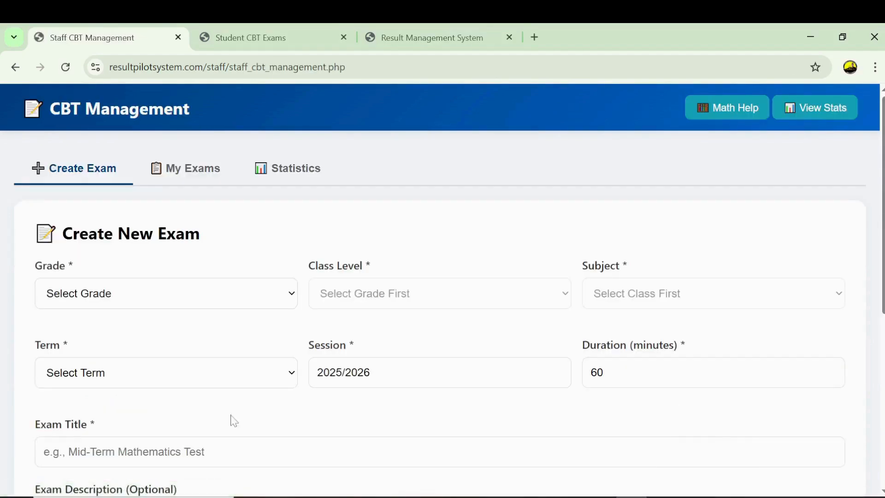
# - Check that My Exams and Statistics are empty, then bring up the Math Help formulas guide
pyautogui.click(201, 177)
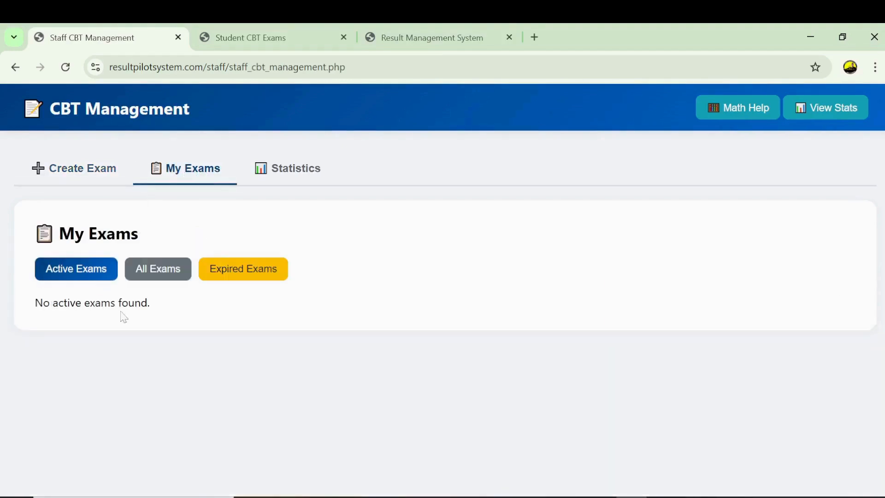
pyautogui.click(301, 176)
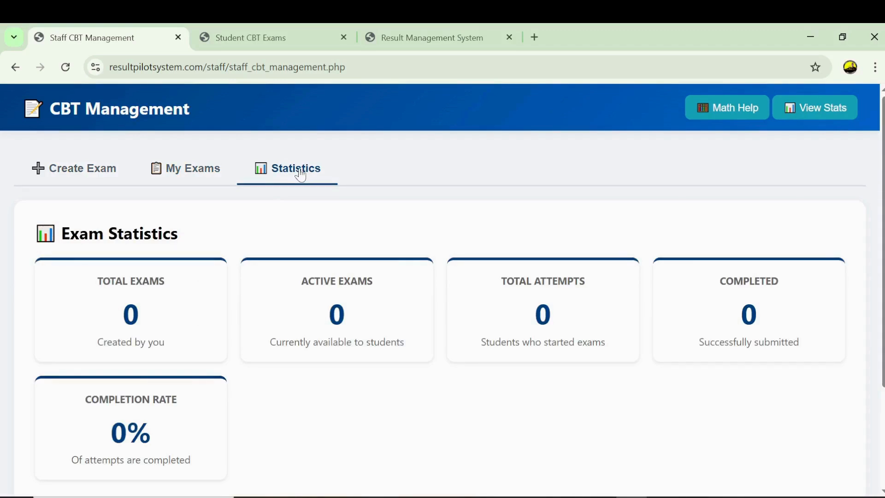
pyautogui.click(92, 175)
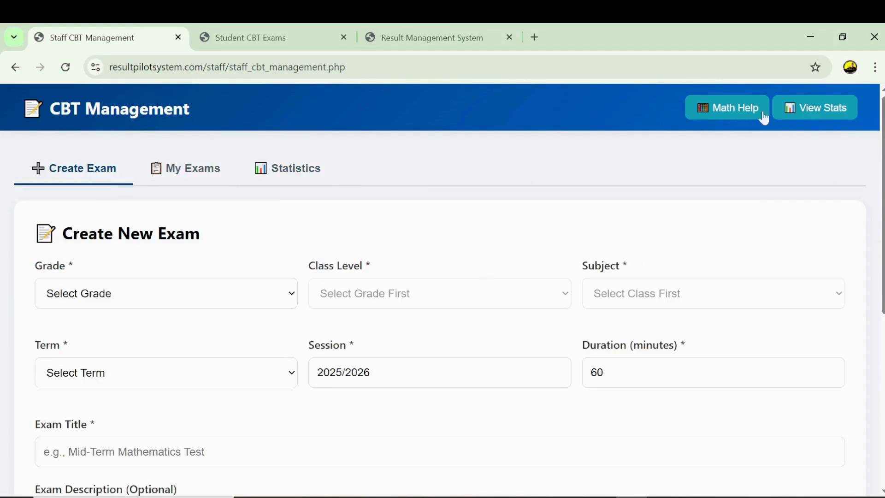
pyautogui.click(733, 113)
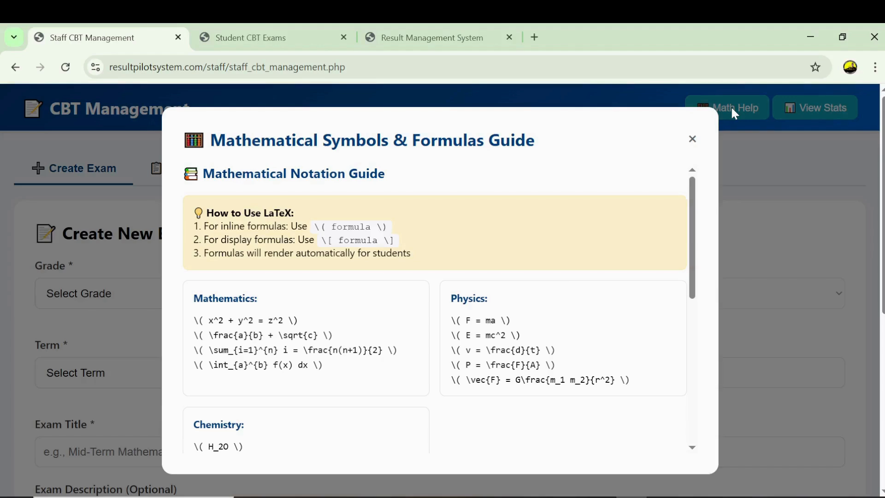
# - Copy the μ and then the √ symbol from the formulas guide, then close it
pyautogui.scroll(-2, 702, 230)
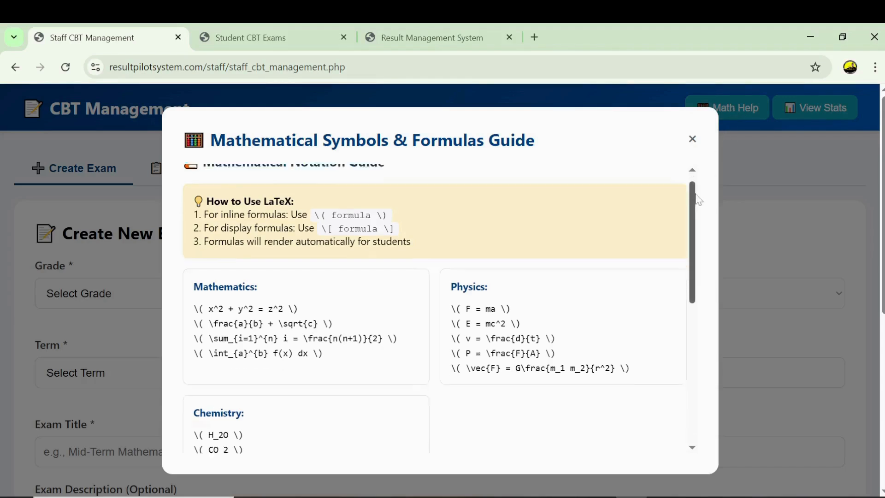
pyautogui.scroll(2, 701, 230)
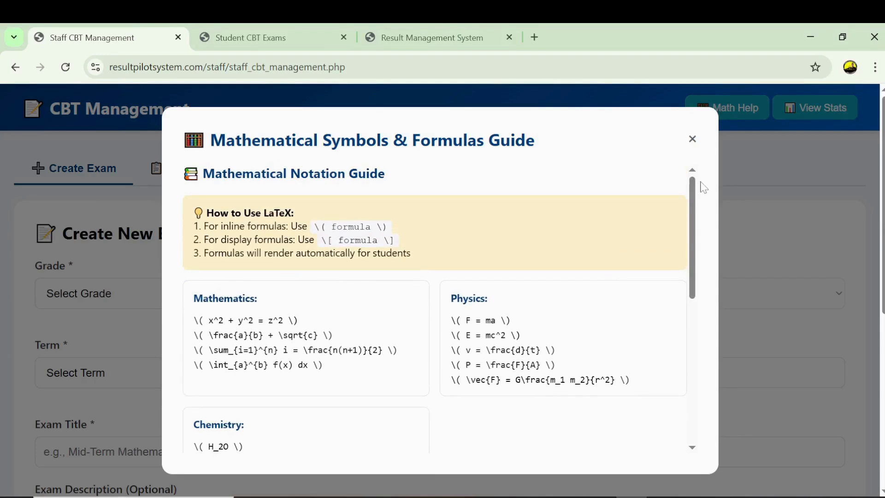
pyautogui.click(692, 139)
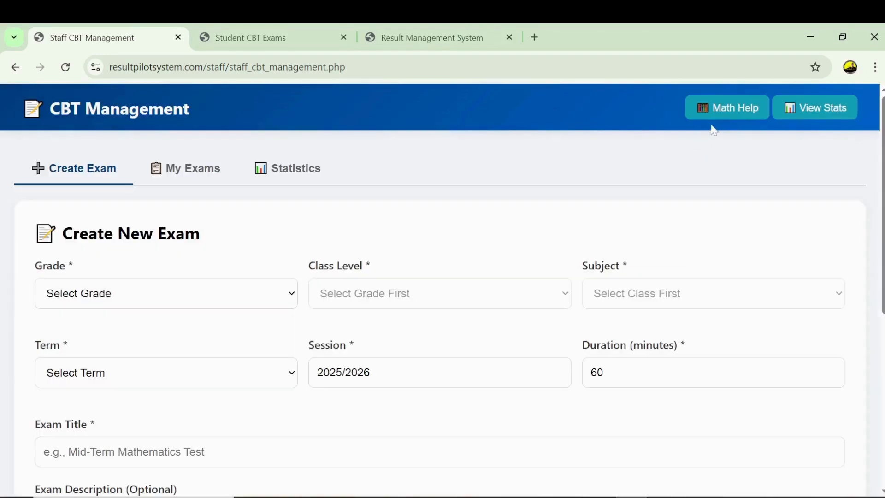
pyautogui.click(724, 113)
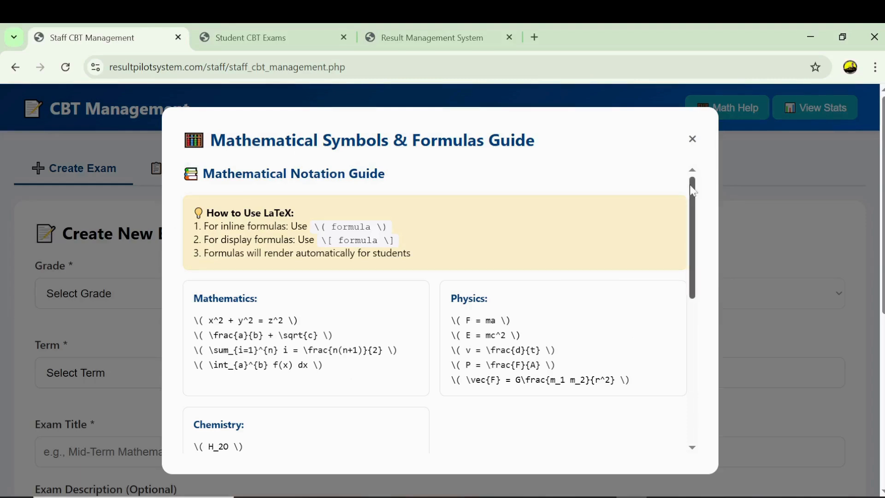
pyautogui.scroll(-2, 697, 227)
pyautogui.moveTo(695, 222); pyautogui.dragTo(698, 286)
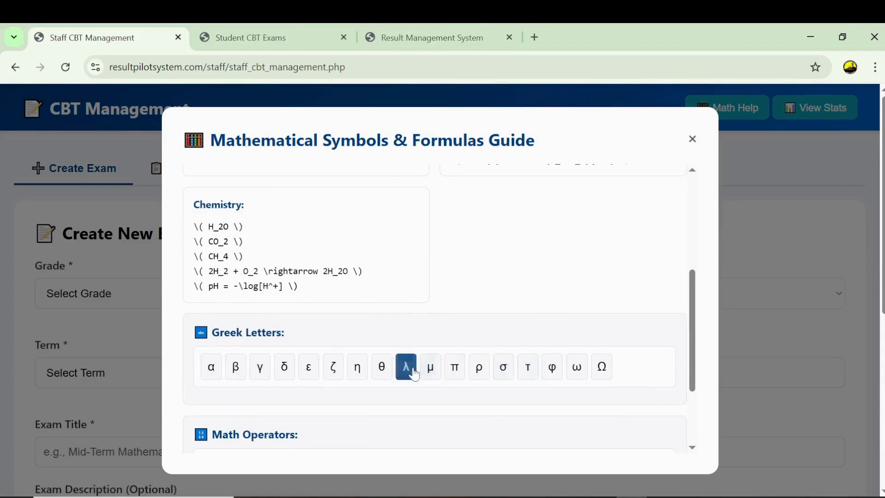
pyautogui.click(428, 372)
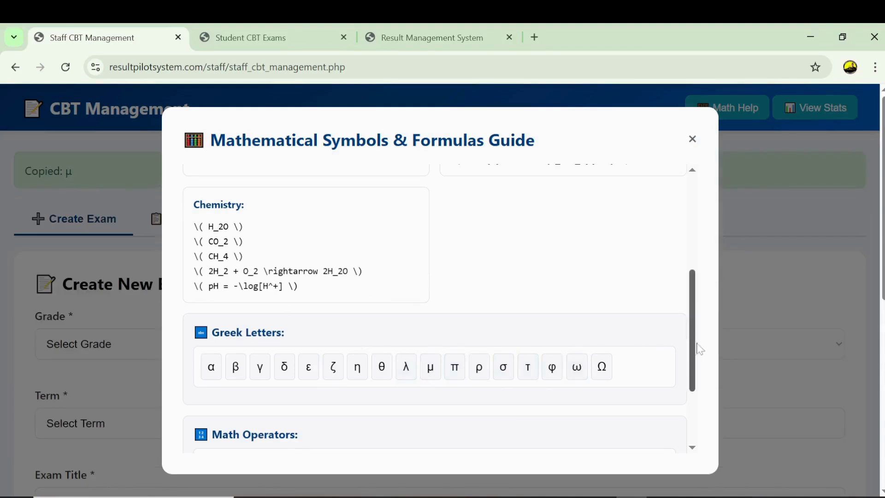
pyautogui.moveTo(694, 350); pyautogui.dragTo(710, 402)
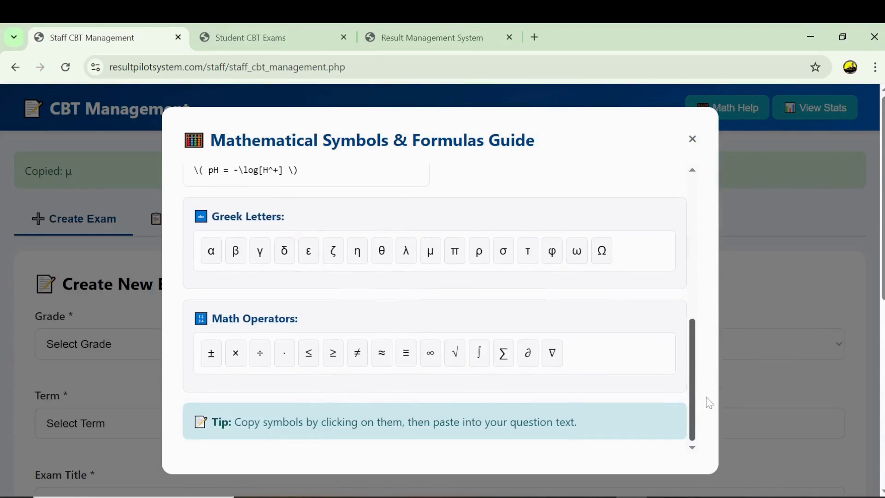
pyautogui.click(457, 360)
pyautogui.moveTo(693, 401); pyautogui.dragTo(690, 266)
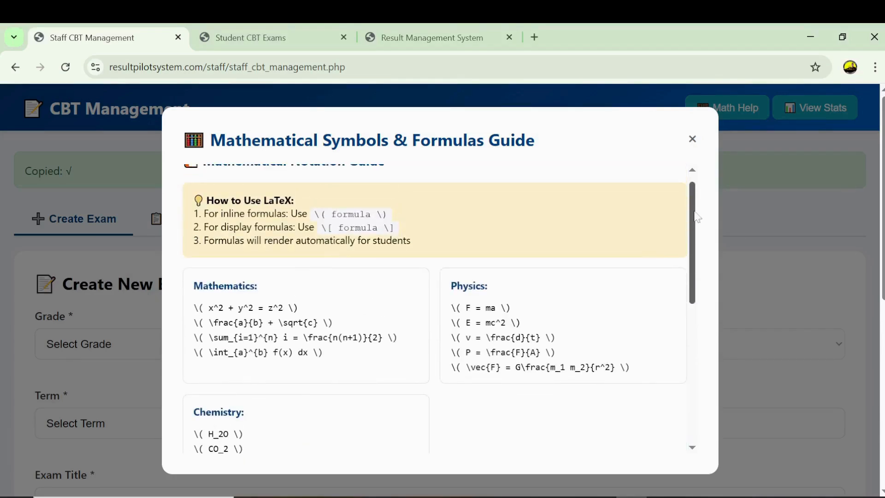
pyautogui.click(692, 140)
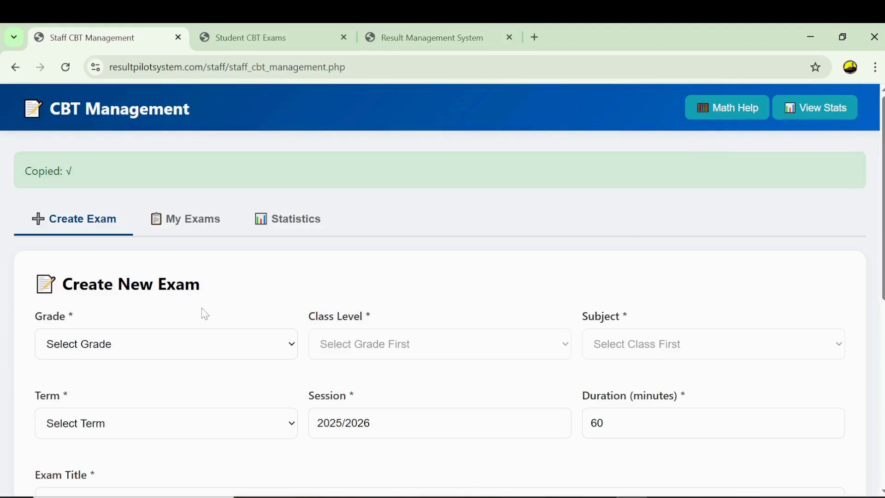
# - Choose SS as the exam grade, leave Class Level unset, and reload the CBT page
pyautogui.click(133, 344)
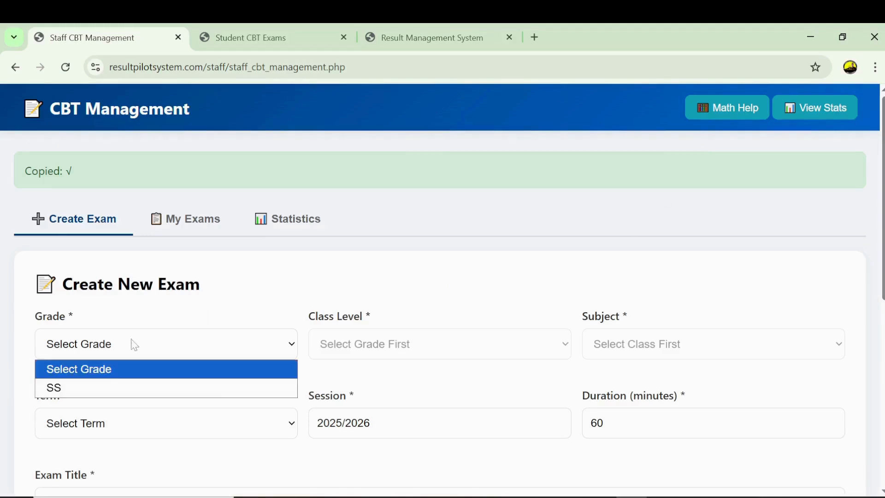
pyautogui.click(95, 387)
pyautogui.click(386, 352)
pyautogui.click(380, 369)
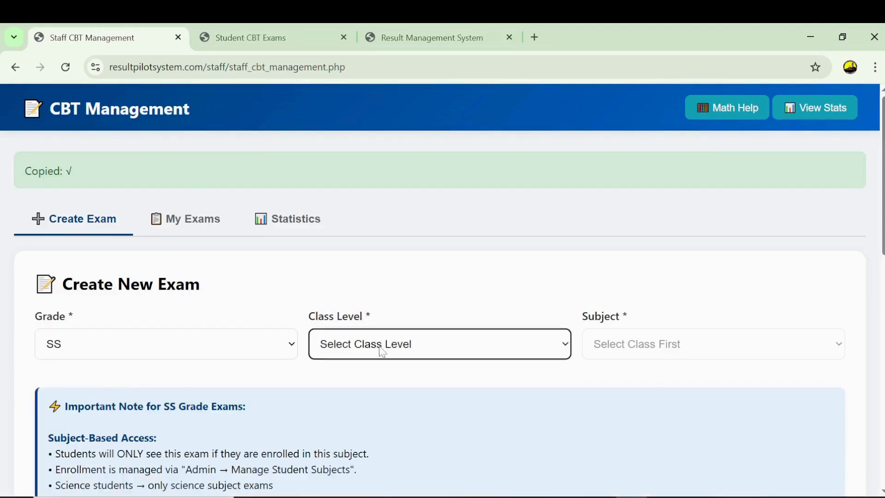
pyautogui.click(381, 350)
pyautogui.click(285, 350)
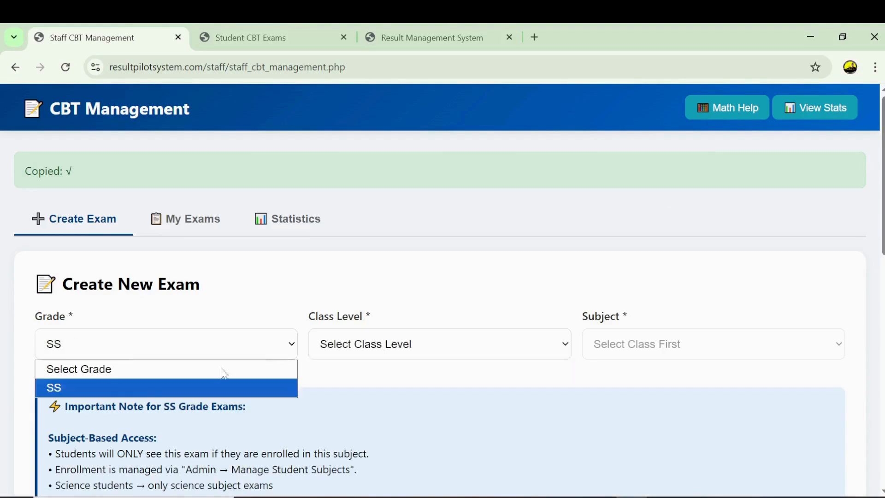
pyautogui.click(144, 387)
pyautogui.click(443, 348)
pyautogui.click(409, 370)
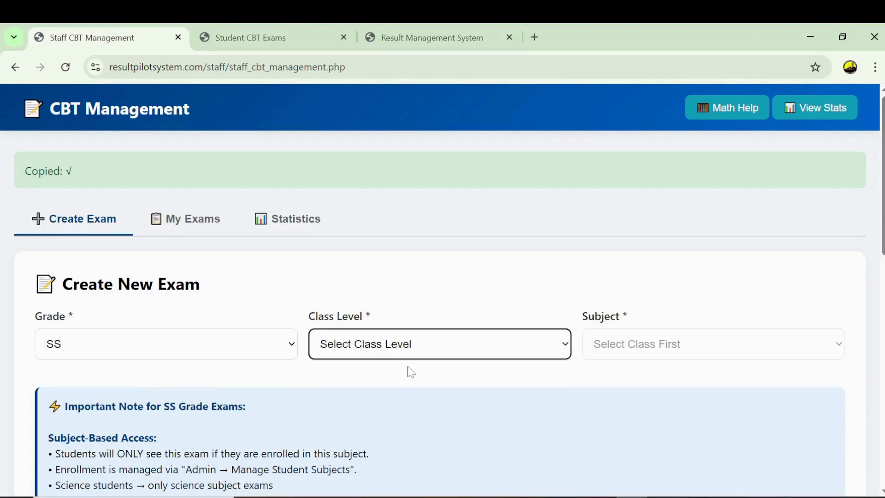
pyautogui.click(102, 232)
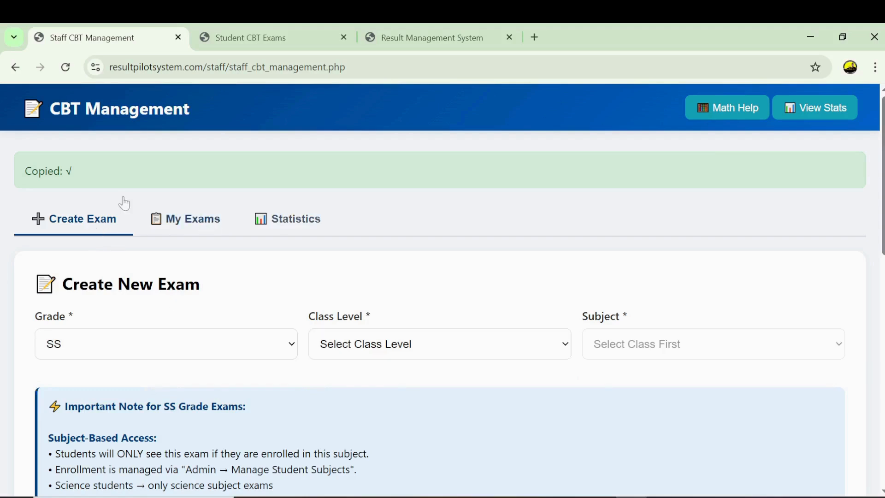
pyautogui.click(66, 67)
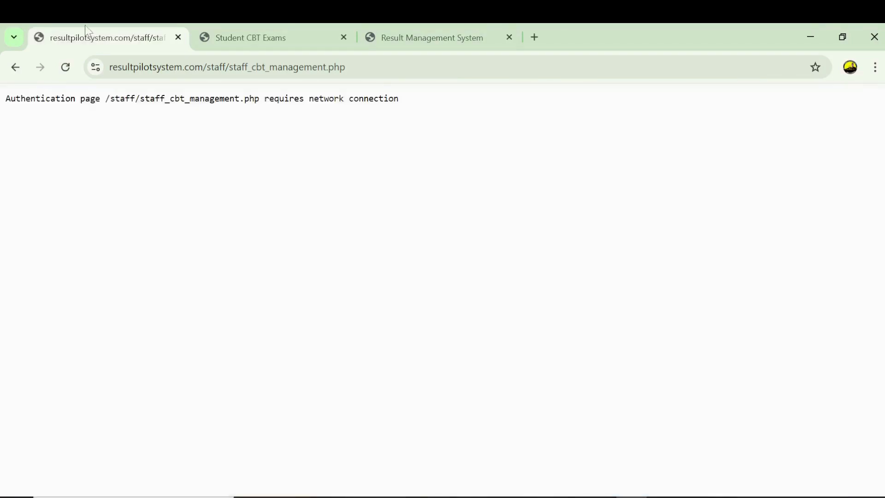
# - Reload the CBT Management page again after the network-connection error
pyautogui.click(65, 67)
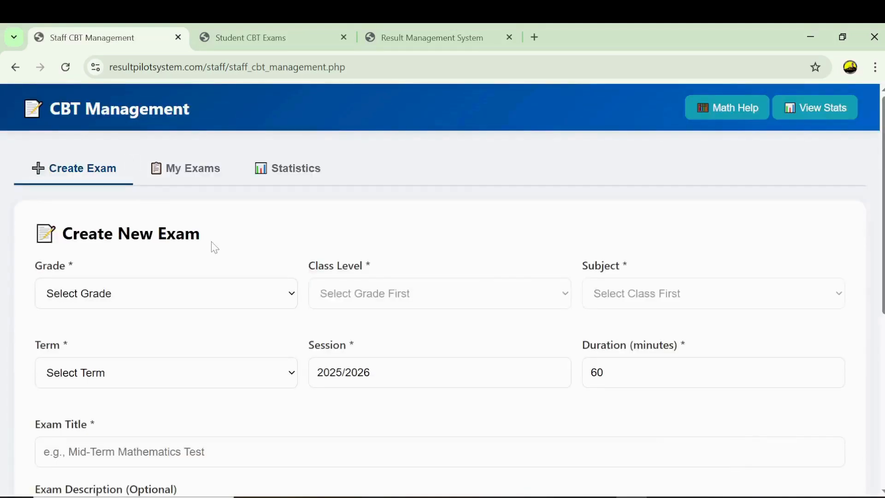
# - Set the Create New Exam form to grade SS, class level SS3 and subject biology
pyautogui.click(287, 298)
pyautogui.click(178, 335)
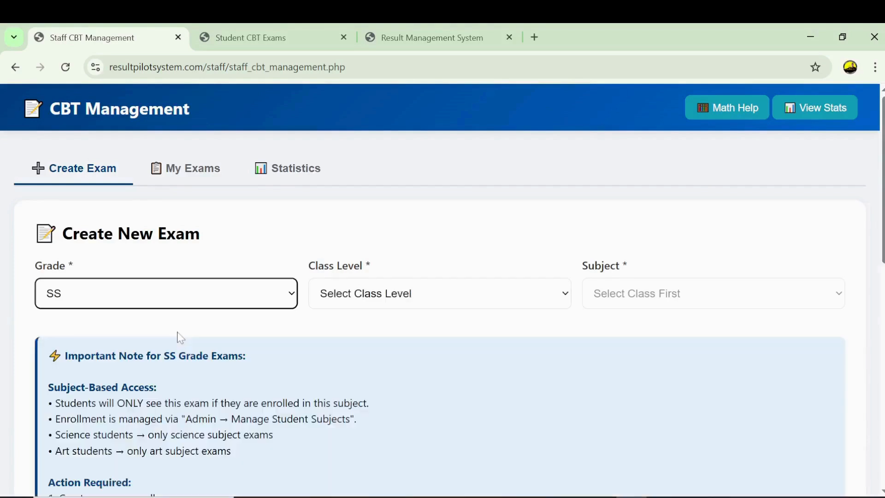
pyautogui.click(341, 305)
pyautogui.click(355, 336)
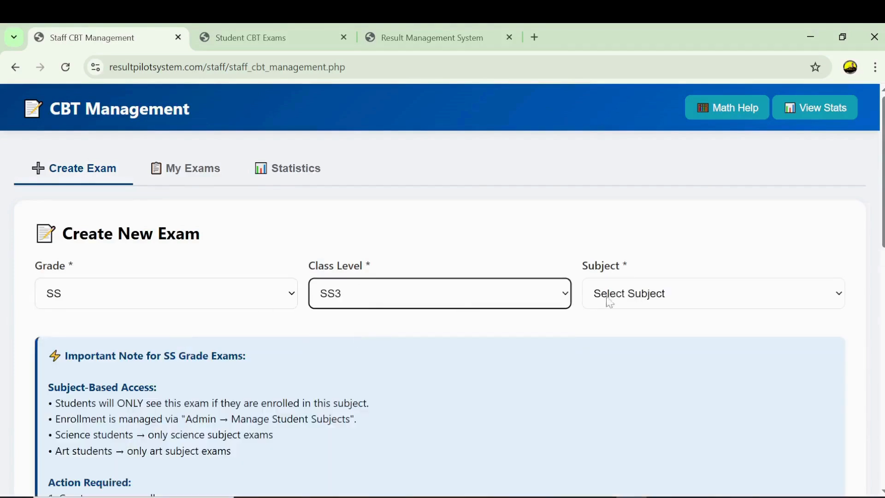
pyautogui.click(654, 289)
pyautogui.click(616, 341)
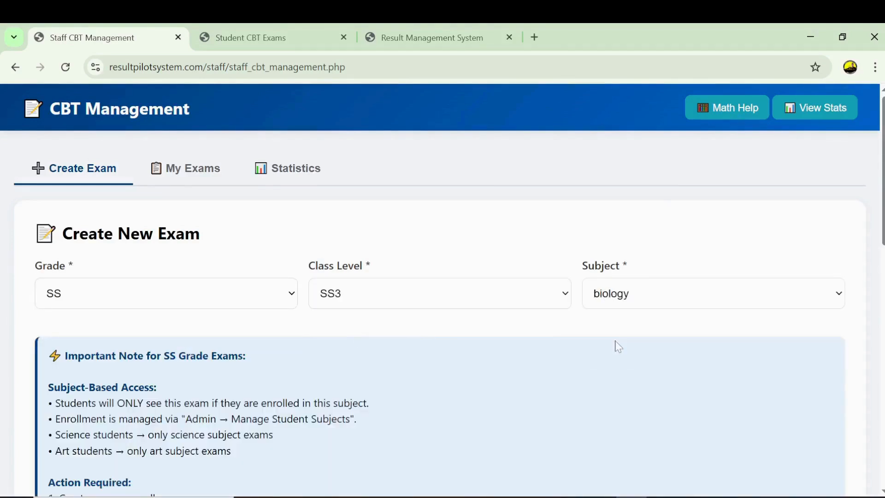
pyautogui.scroll(-5, 442, 290)
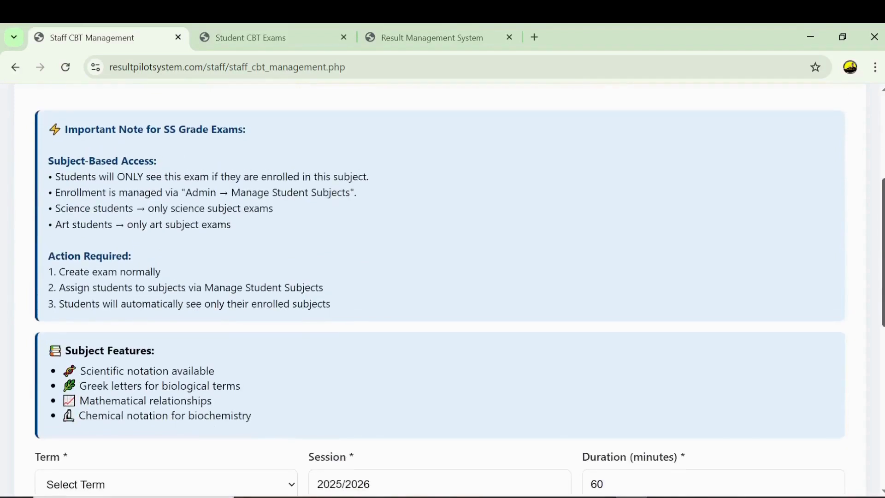
pyautogui.scroll(3, 442, 290)
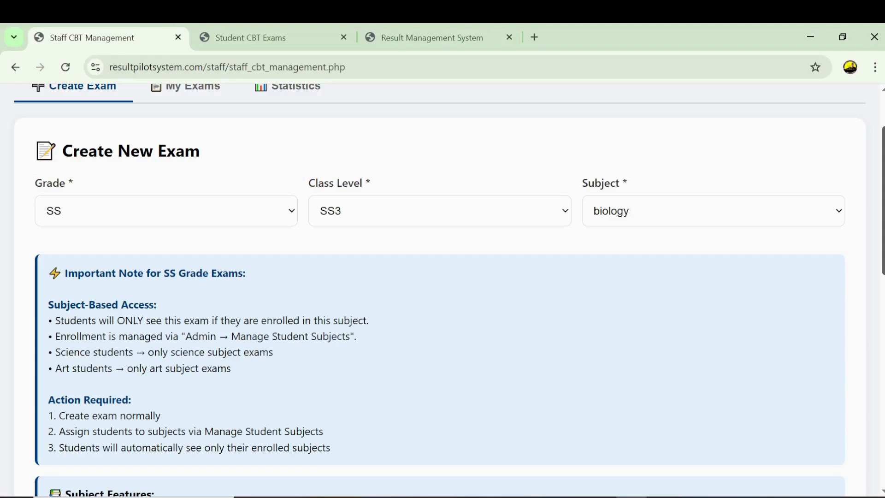
# - Choose Second Term and title the exam 'mid term english exam'
pyautogui.scroll(-8, 442, 286)
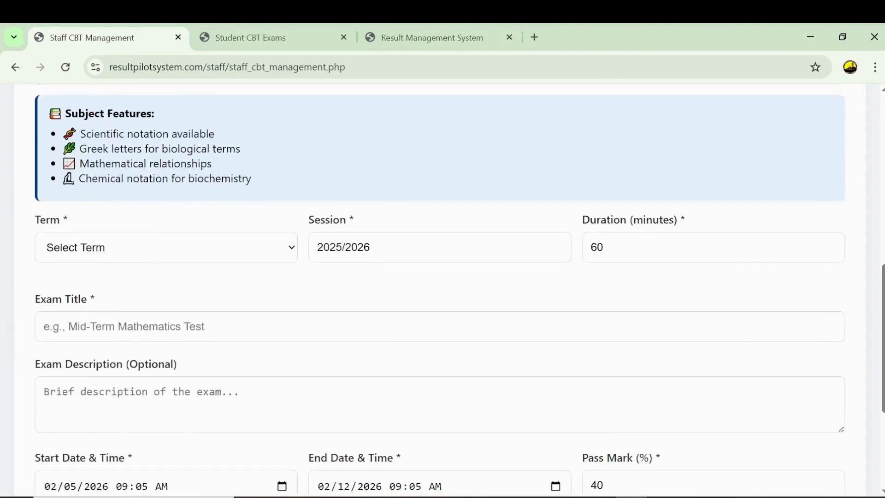
pyautogui.click(272, 248)
pyautogui.click(142, 307)
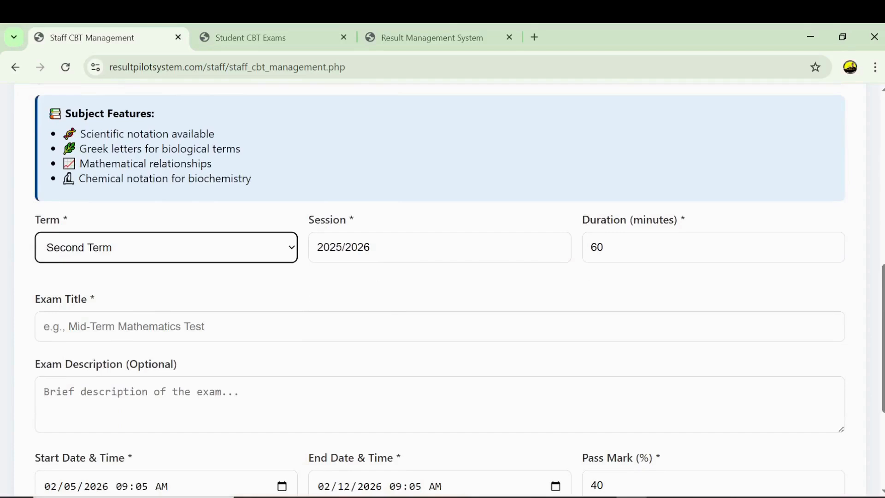
pyautogui.click(391, 323)
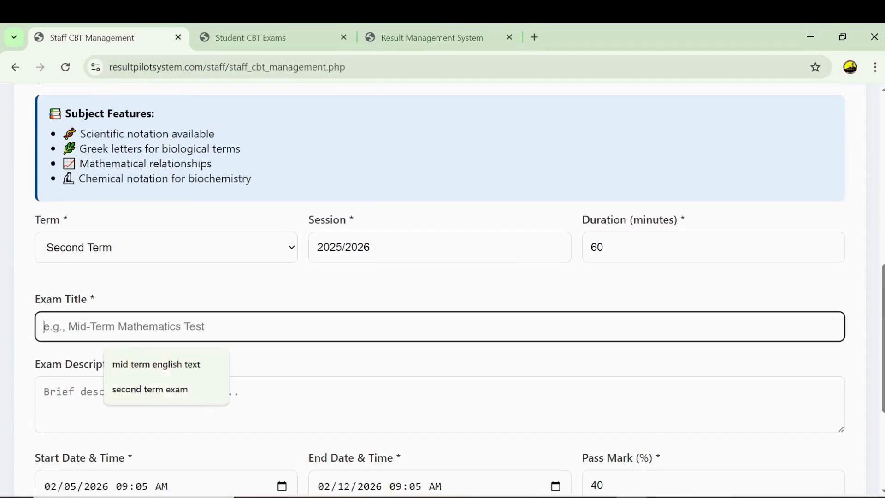
pyautogui.click(143, 369)
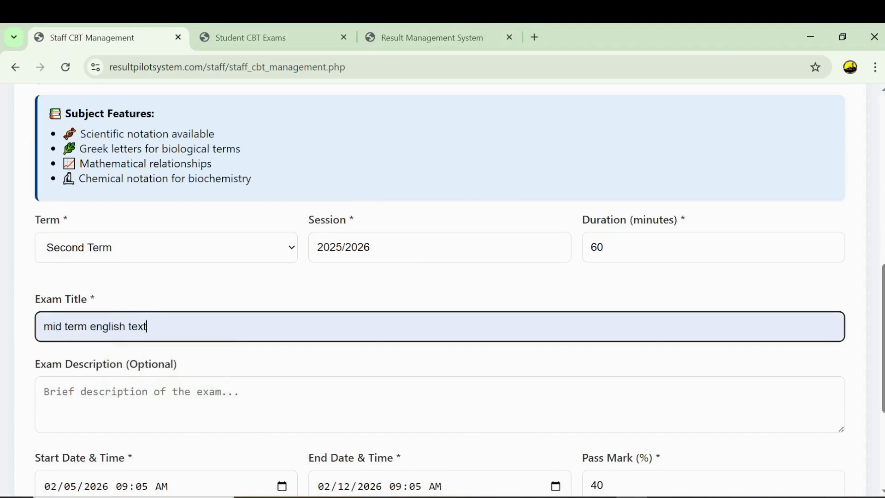
pyautogui.hotkey('ctrl', 'shift', 'Left')
pyautogui.write('exam')
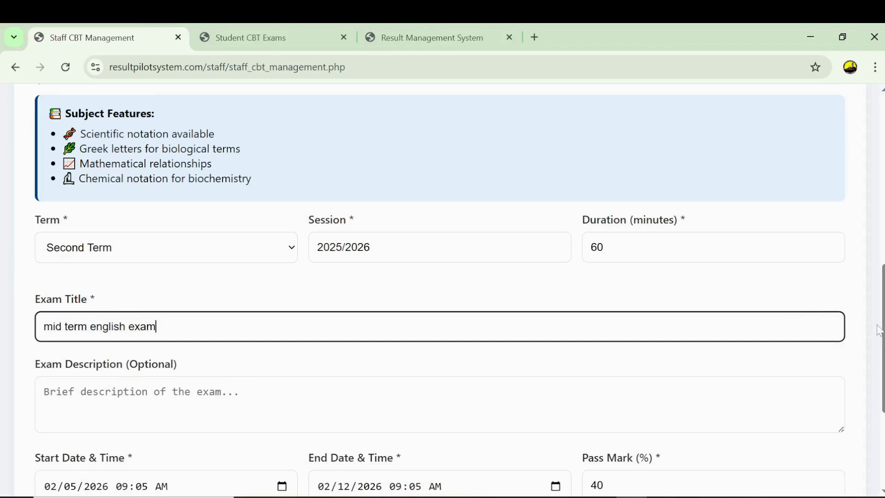
pyautogui.scroll(-2, 673, 340)
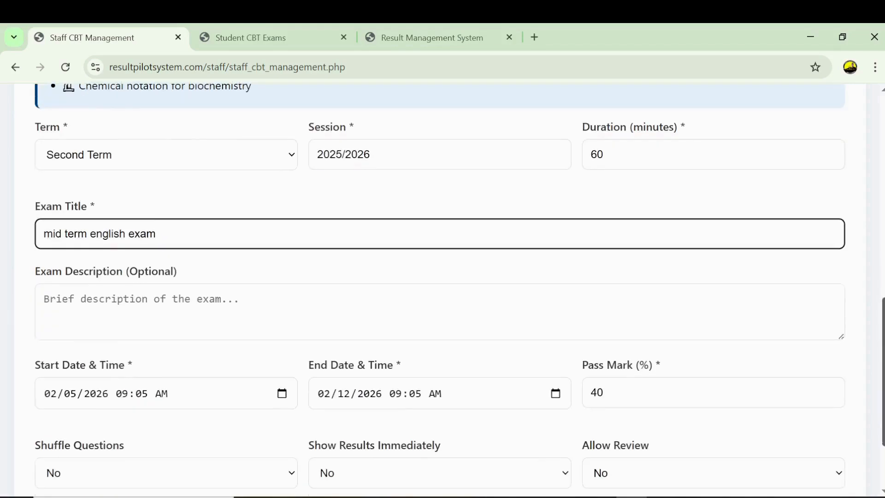
pyautogui.press('Tab')
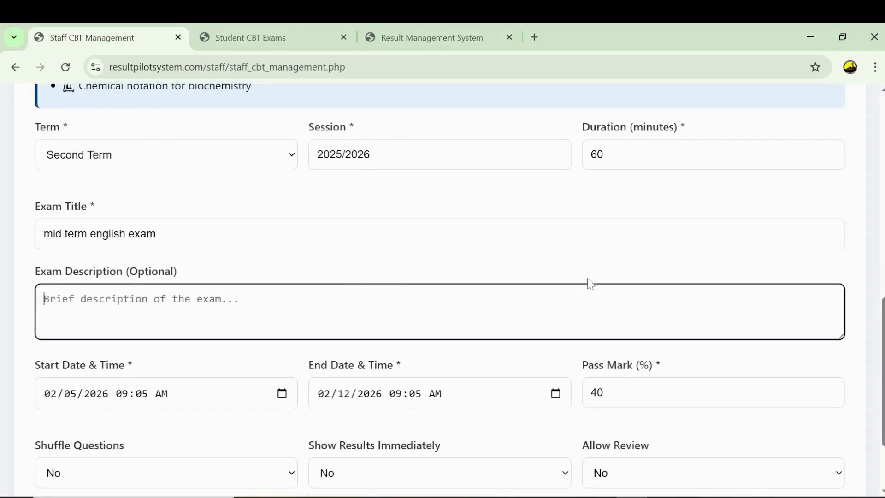
pyautogui.scroll(-1, 659, 276)
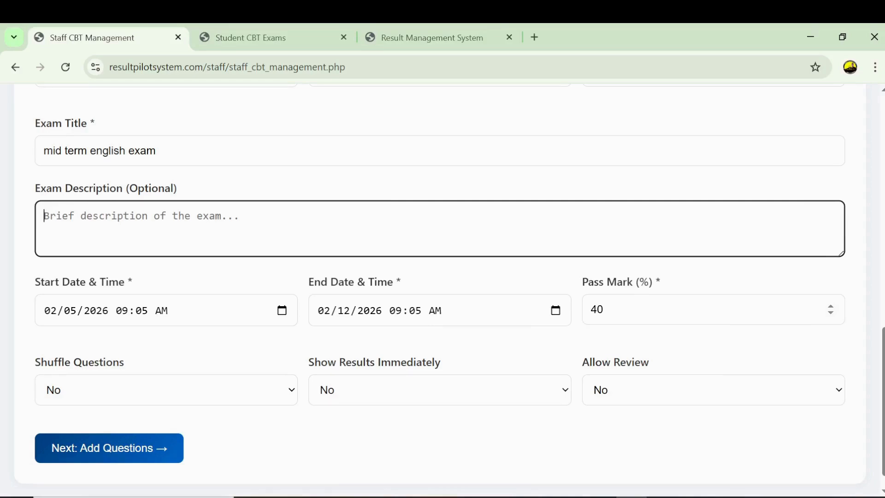
# - Change the exam's pass mark from 40 to 45
pyautogui.doubleClick(595, 309)
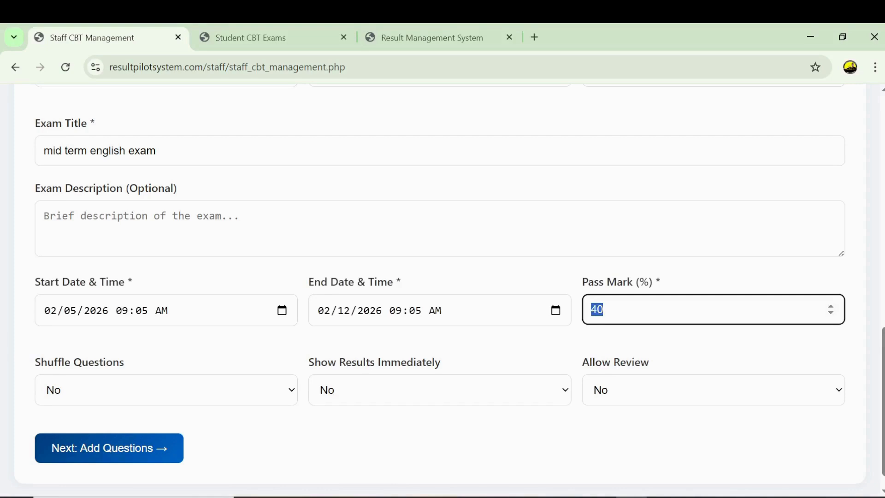
pyautogui.click(603, 310)
pyautogui.doubleClick(592, 309)
pyautogui.click(604, 309)
pyautogui.hotkey('ctrl', 'a')
pyautogui.click(603, 309)
pyautogui.hotkey('shift', 'Left')
pyautogui.hotkey('shift', 'Left')
pyautogui.write('45')
# - Check the start and end dates, set Shuffle Questions to Yes, and keep Allow Review at No
pyautogui.click(115, 316)
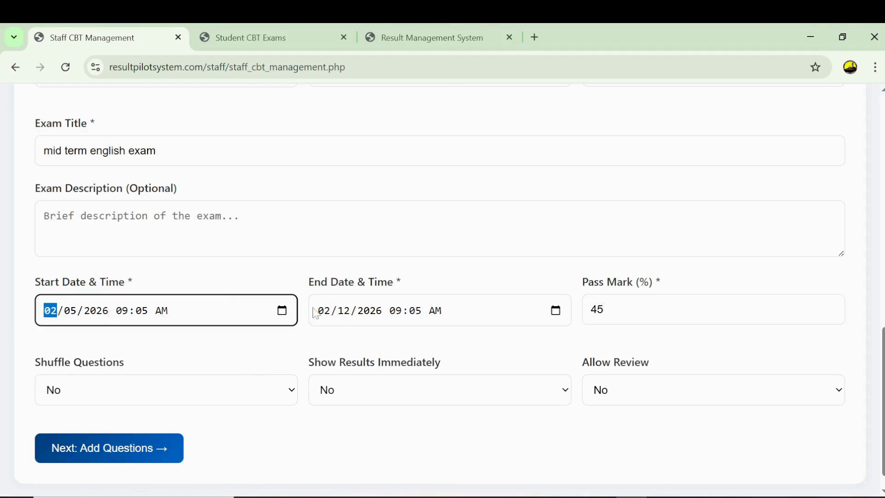
pyautogui.click(391, 316)
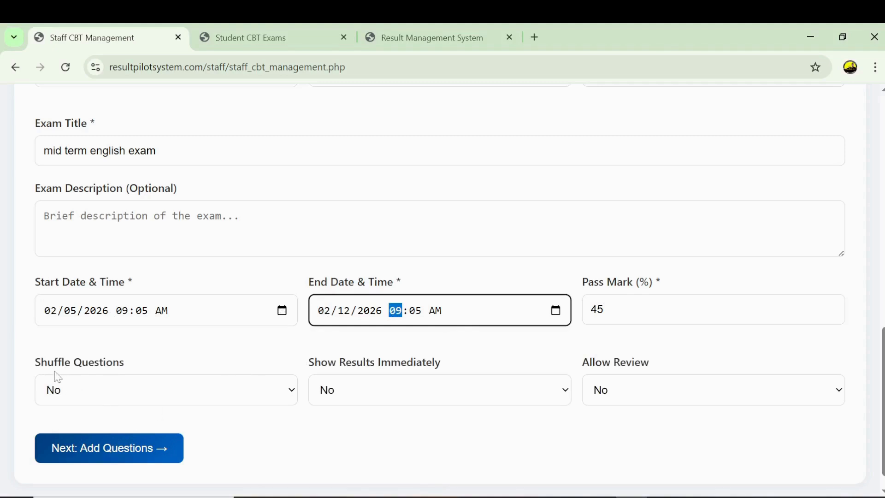
pyautogui.click(140, 391)
pyautogui.click(94, 433)
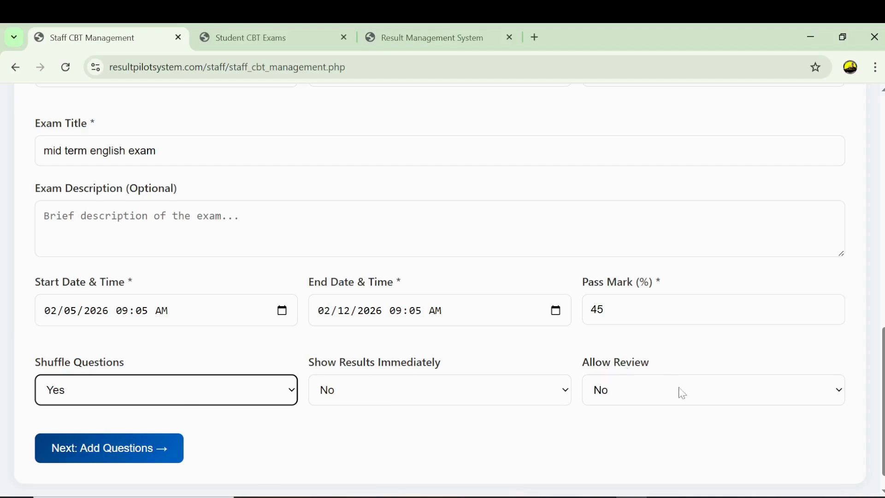
pyautogui.click(628, 384)
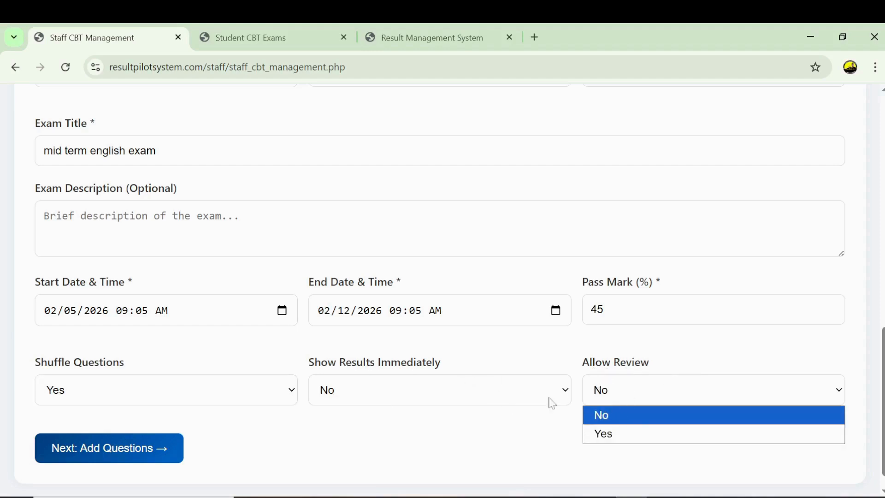
pyautogui.click(628, 417)
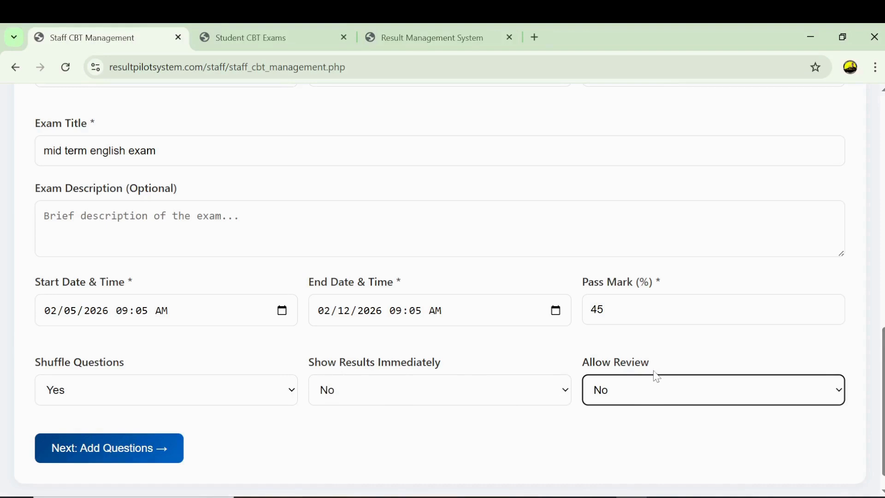
pyautogui.click(116, 430)
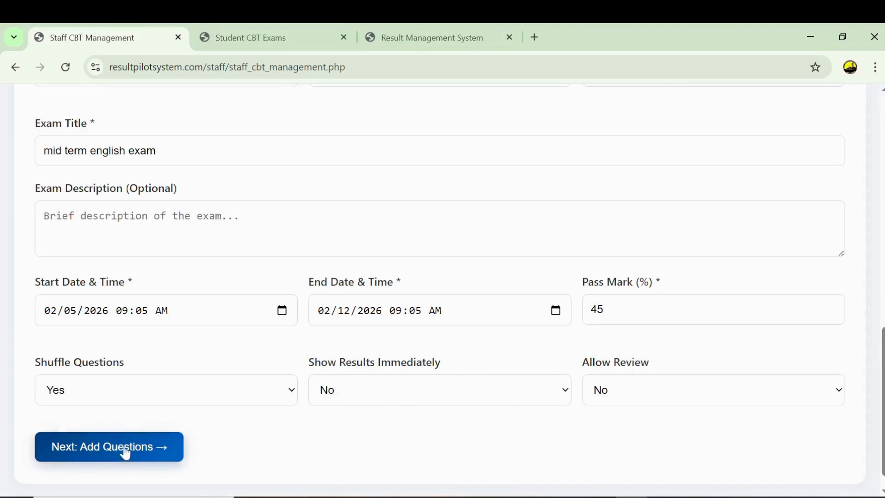
# - Save the exam settings and write Question 1: 'Biology deals with living and non living things, true or false?'
pyautogui.click(86, 457)
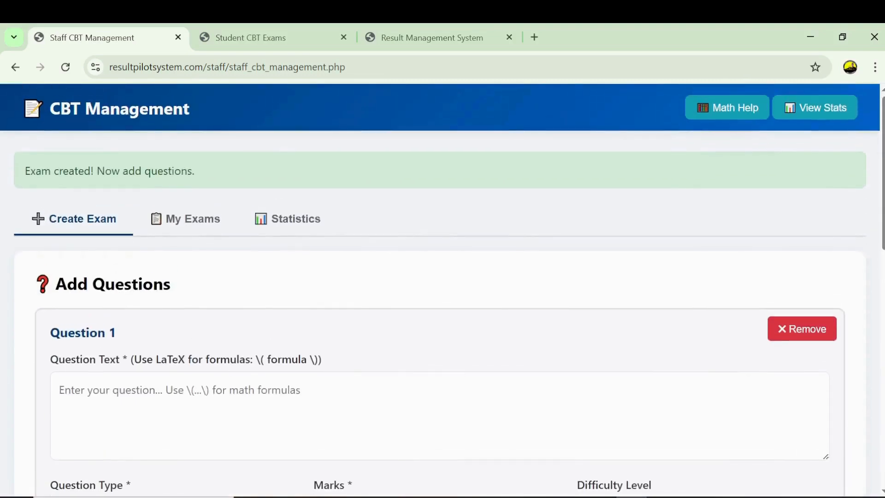
pyautogui.scroll(-2, 443, 277)
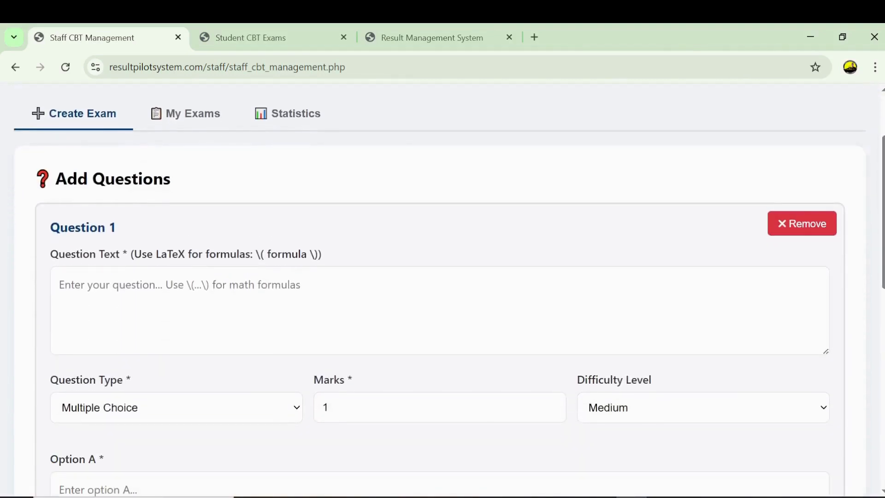
pyautogui.click(180, 297)
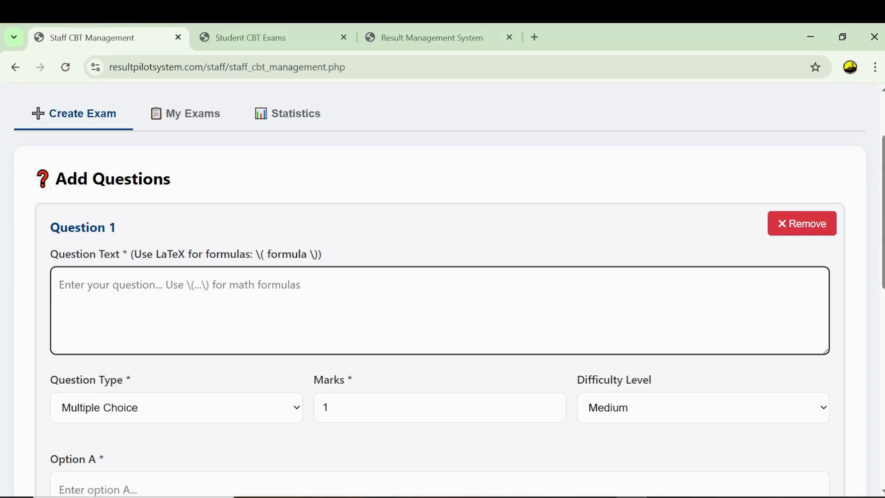
pyautogui.write('B')
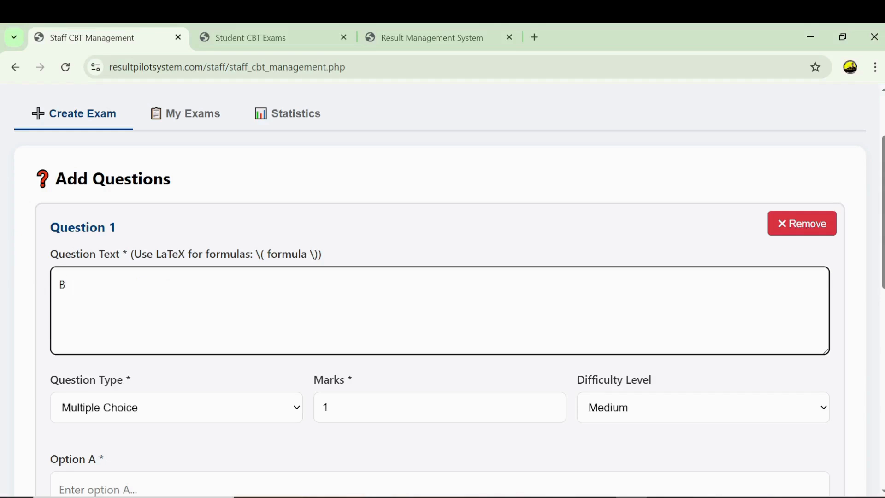
pyautogui.write('iology is')
pyautogui.press('BackSpace')
pyautogui.press('BackSpace')
pyautogui.write('deals with ')
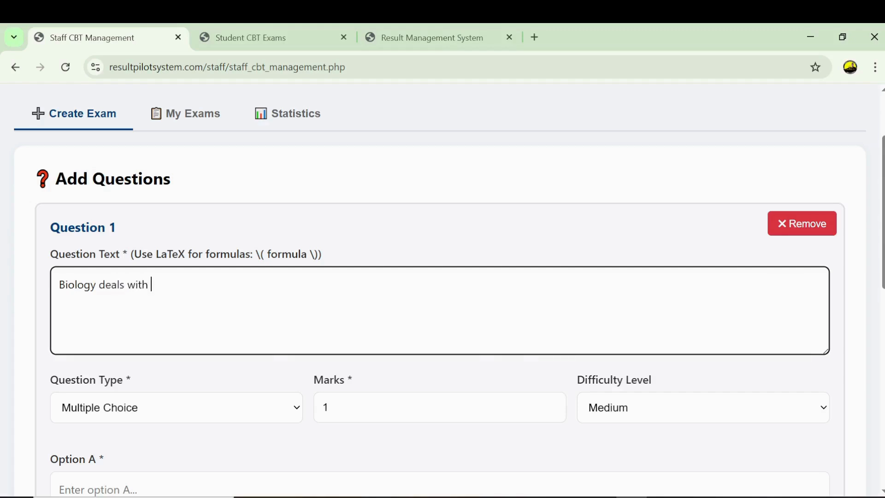
pyautogui.write('living and non living ')
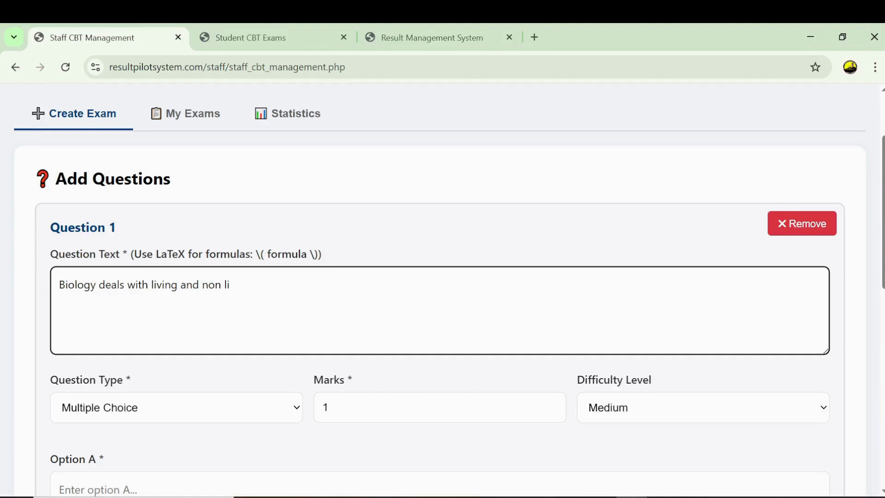
pyautogui.write('things')
pyautogui.write(', true or false')
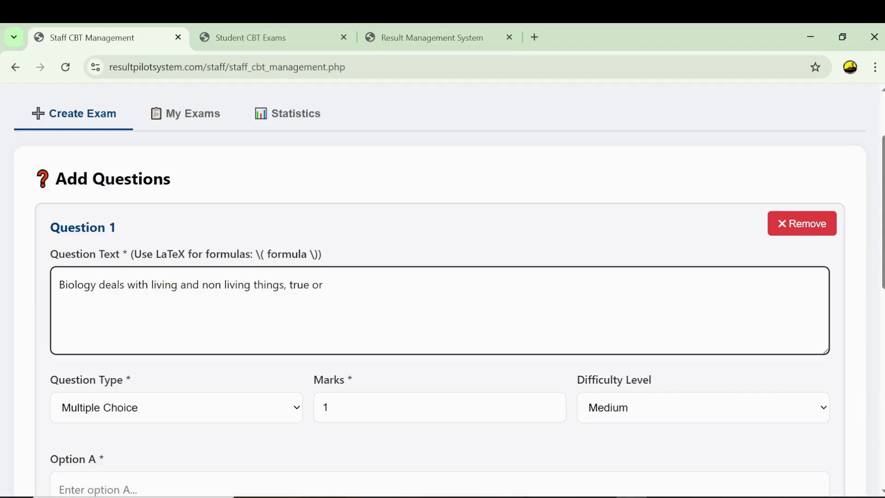
pyautogui.write('?')
pyautogui.scroll(-1, 440, 299)
pyautogui.scroll(-2, 866, 308)
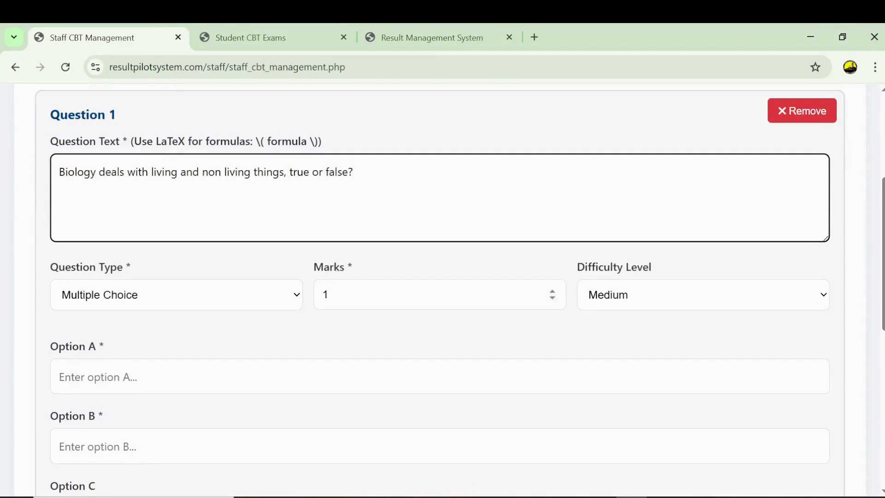
# - Give Question 1 30 marks and make it a True/False question
pyautogui.click(439, 294)
pyautogui.press('BackSpace')
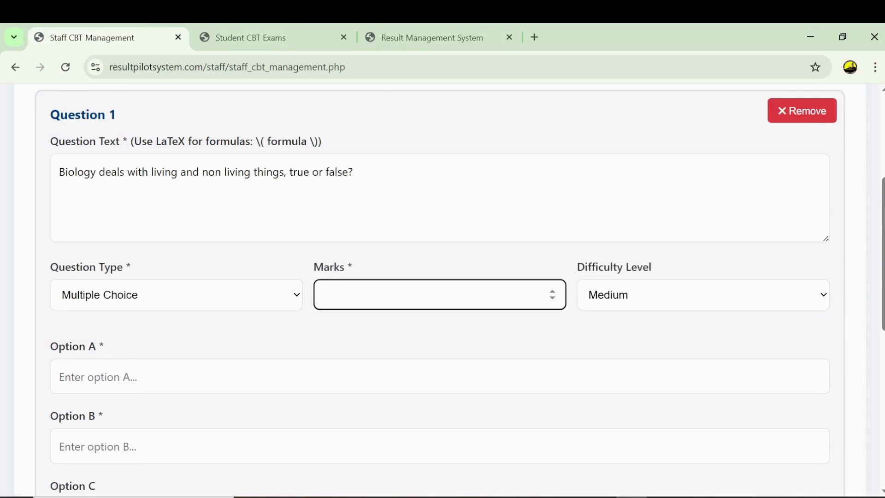
pyautogui.write('4')
pyautogui.press('BackSpace')
pyautogui.write('25')
pyautogui.press('BackSpace')
pyautogui.press('BackSpace')
pyautogui.write('30')
pyautogui.click(123, 303)
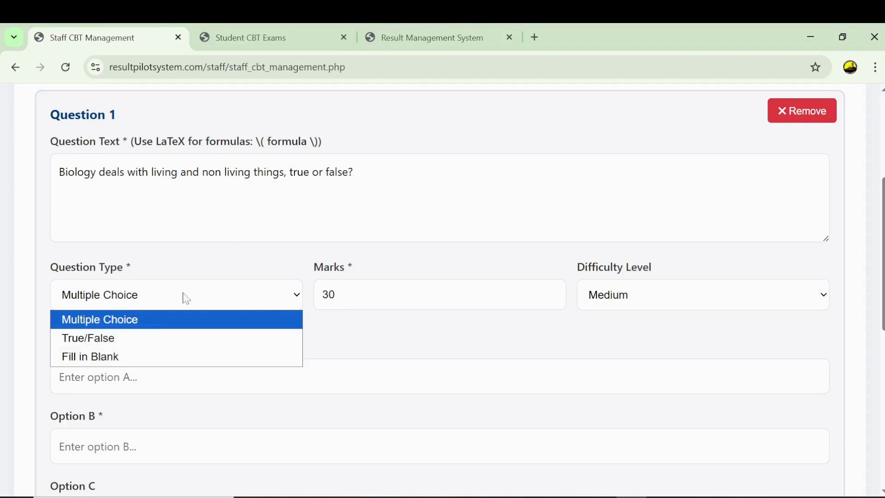
pyautogui.click(115, 340)
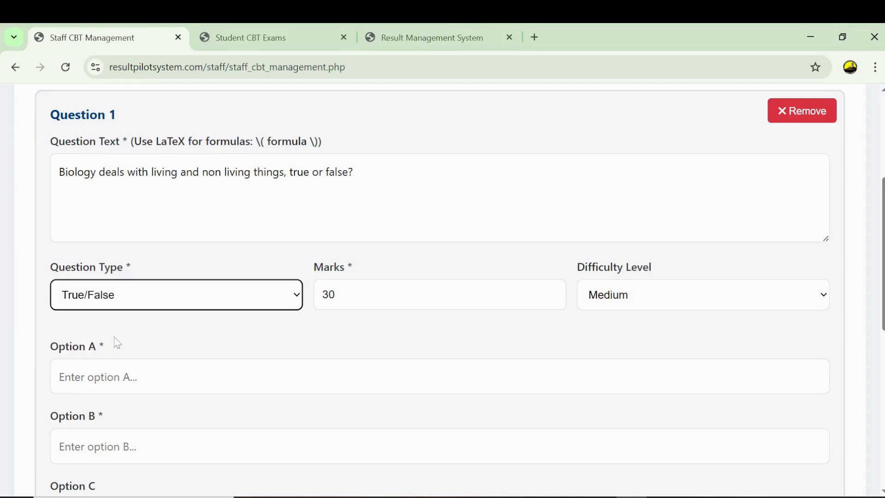
pyautogui.click(115, 377)
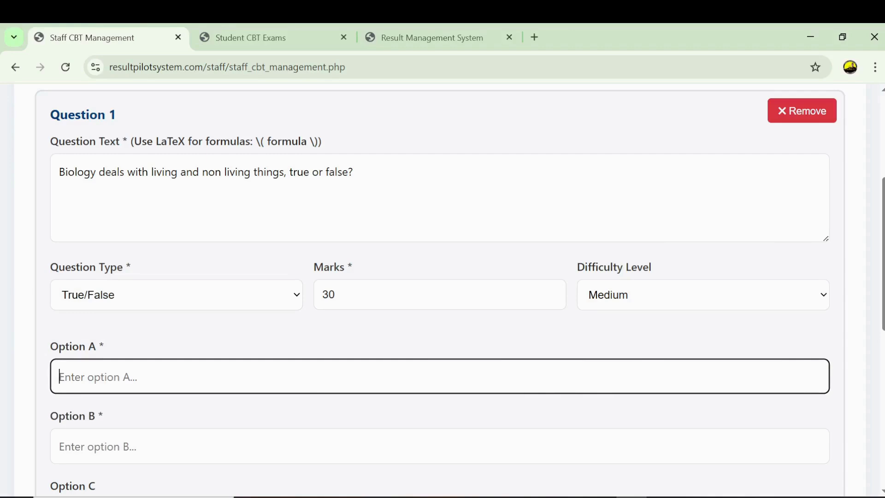
# - Fill Question 1's options A–D with true, false, no idea and all of the above
pyautogui.write('true')
pyautogui.click(60, 445)
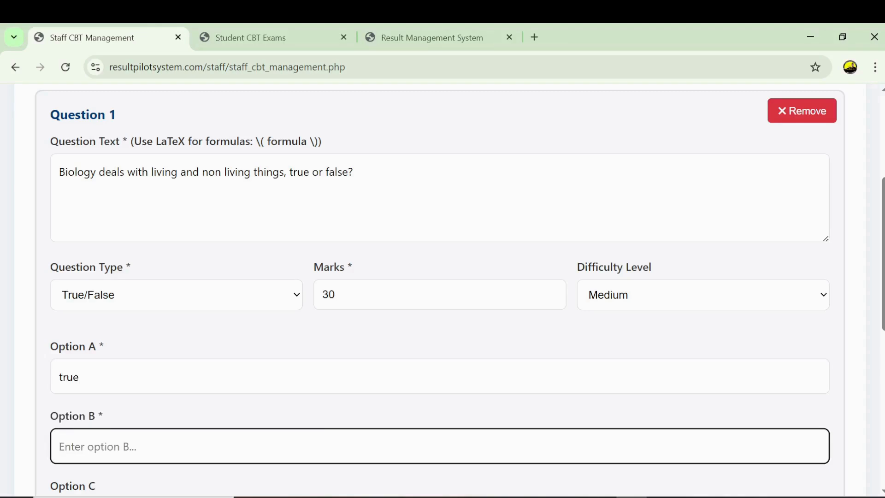
pyautogui.write('false')
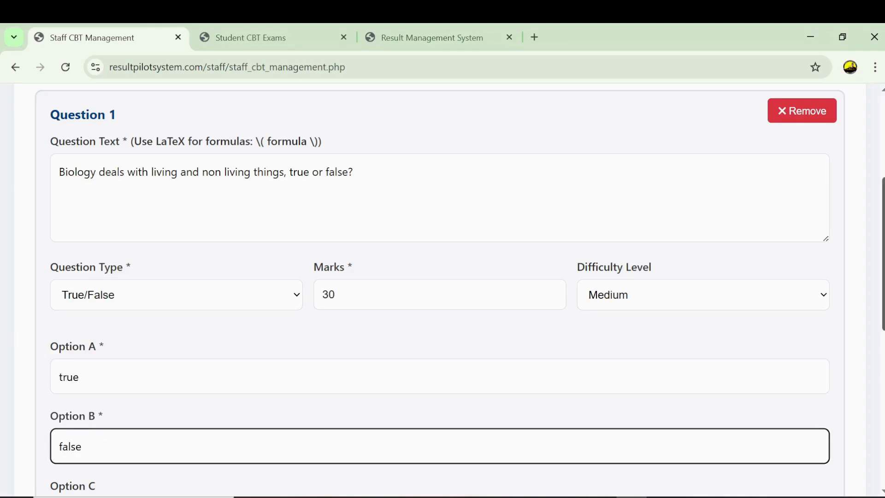
pyautogui.scroll(-3, 542, 392)
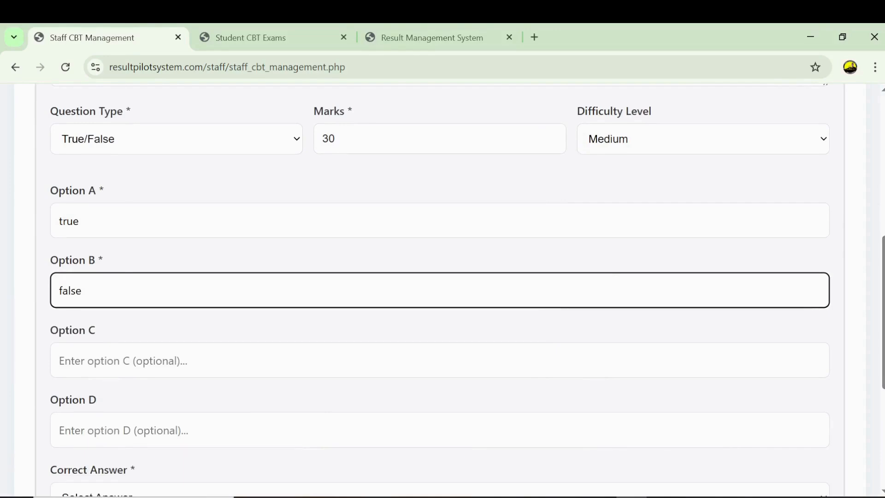
pyautogui.press('Tab')
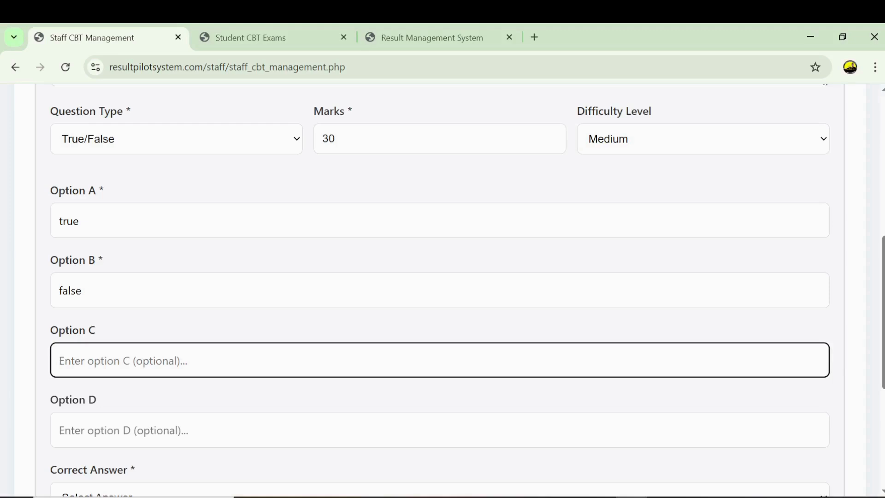
pyautogui.write('no idea')
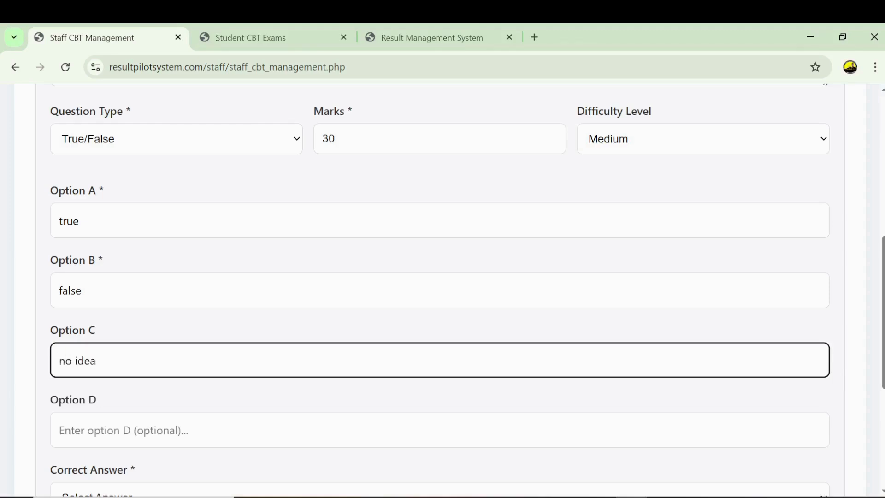
pyautogui.press('Tab')
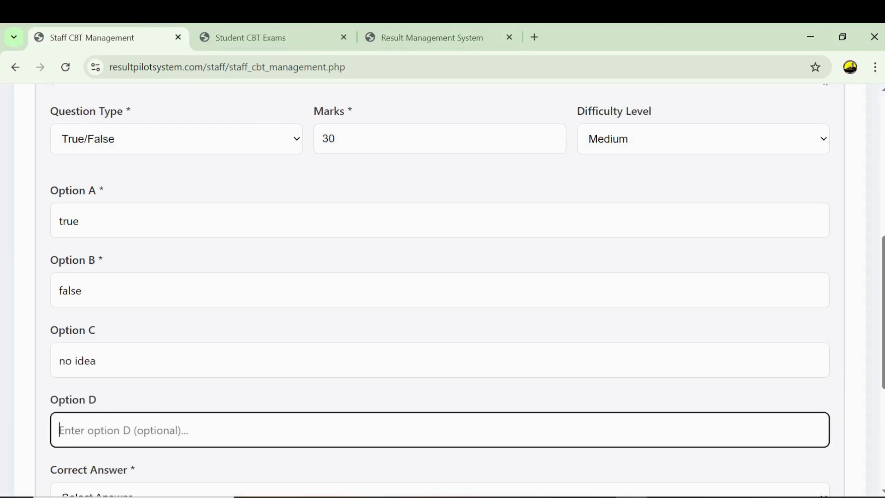
pyautogui.write('all of the ')
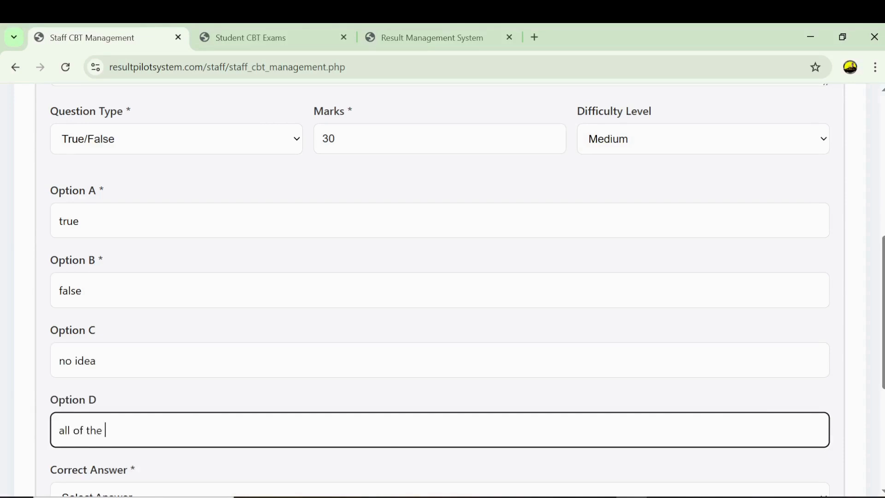
pyautogui.write('above')
pyautogui.scroll(-2, 589, 411)
# - Make option A Question 1's correct answer and append an empty Question 2
pyautogui.click(255, 395)
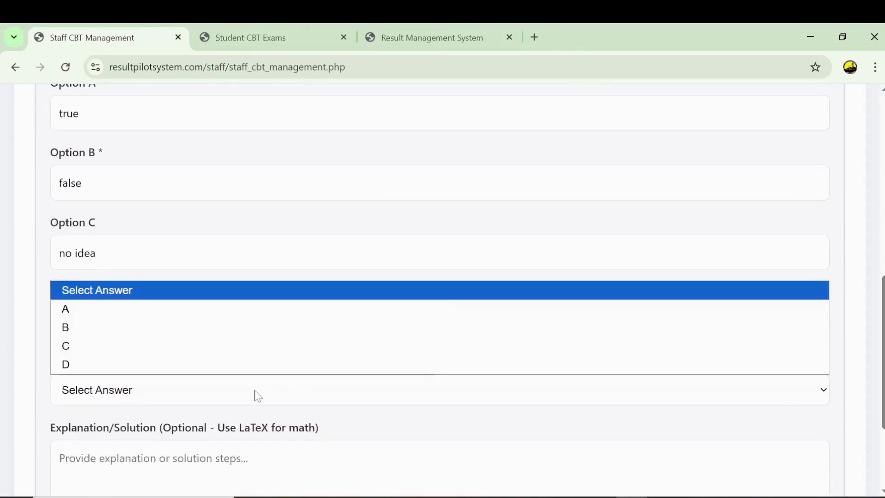
pyautogui.click(90, 314)
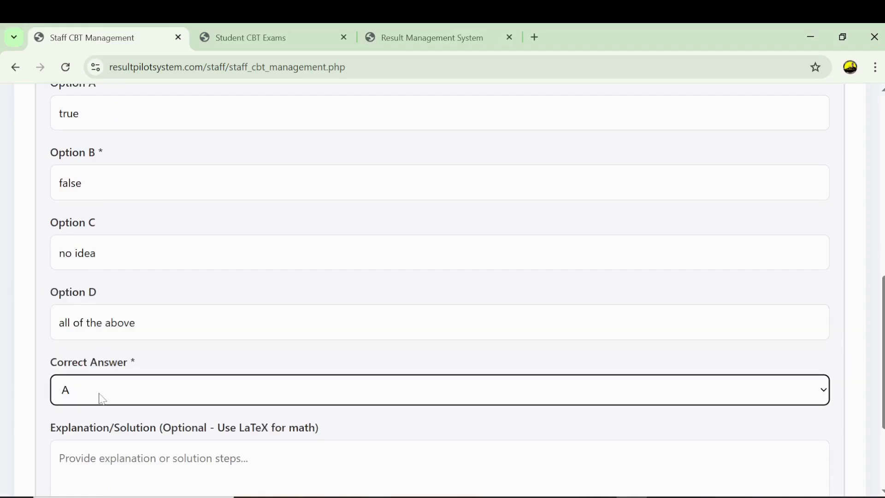
pyautogui.scroll(-3, 102, 399)
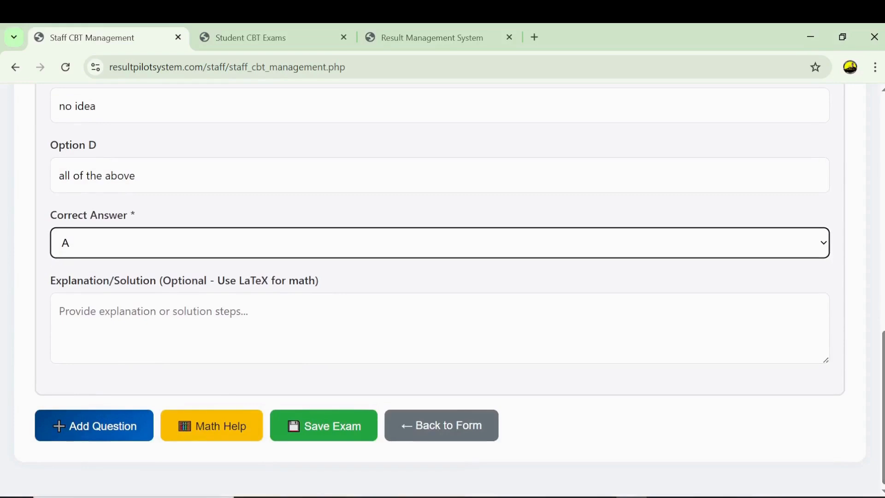
pyautogui.click(85, 438)
pyautogui.moveTo(884, 289); pyautogui.dragTo(884, 341)
pyautogui.click(439, 281)
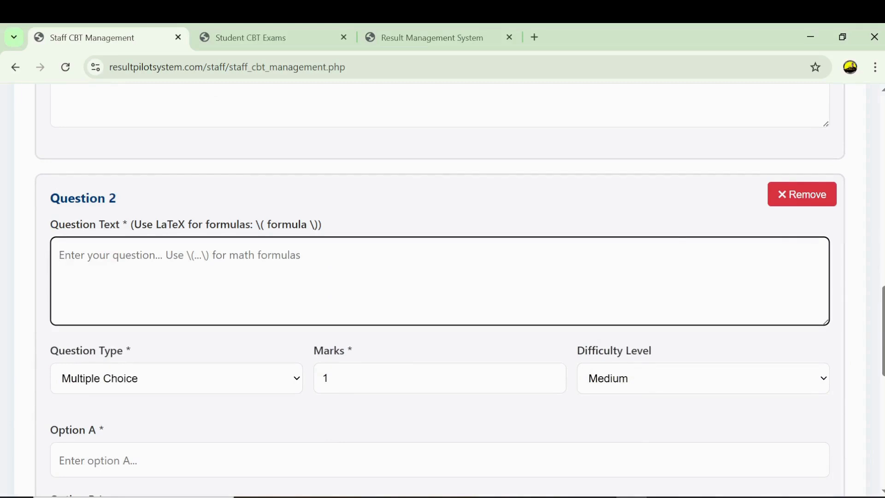
# - Enter Question 2's text: 'In your own understanding explain what you know about biology.'
pyautogui.write('In your')
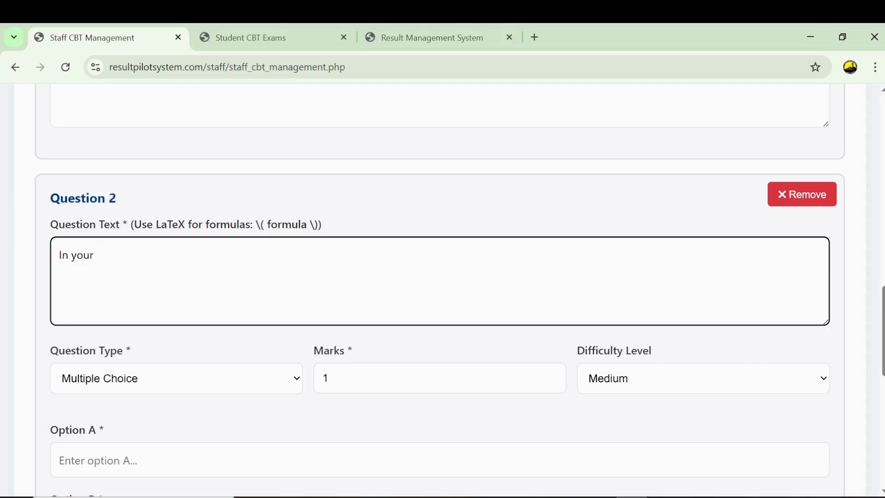
pyautogui.write(' own understanding')
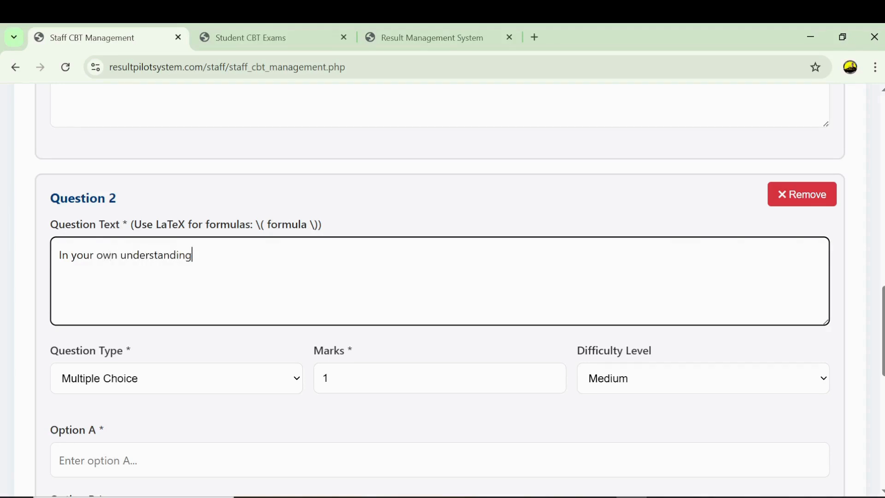
pyautogui.write(' explain what you know b')
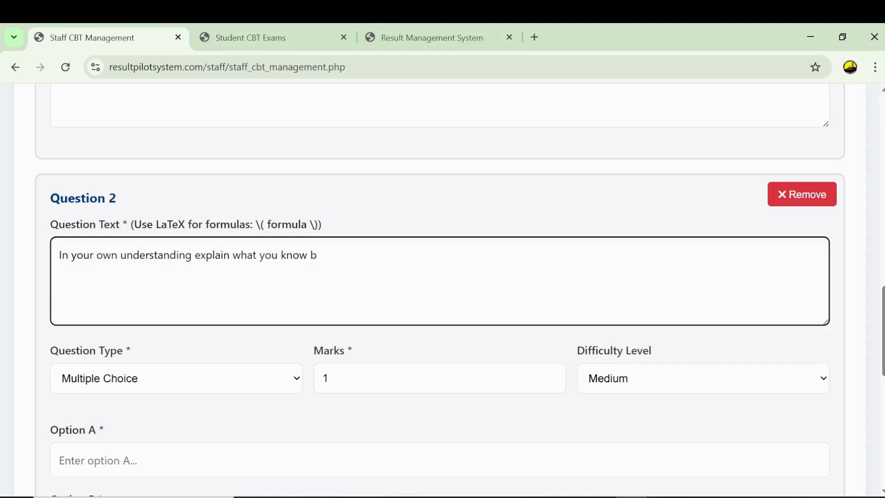
pyautogui.press('BackSpace')
pyautogui.write('about biology/')
pyautogui.press('BackSpace')
pyautogui.write('.')
# - Set Question 2 to 30 marks with the Fill in Blank question type
pyautogui.click(355, 379)
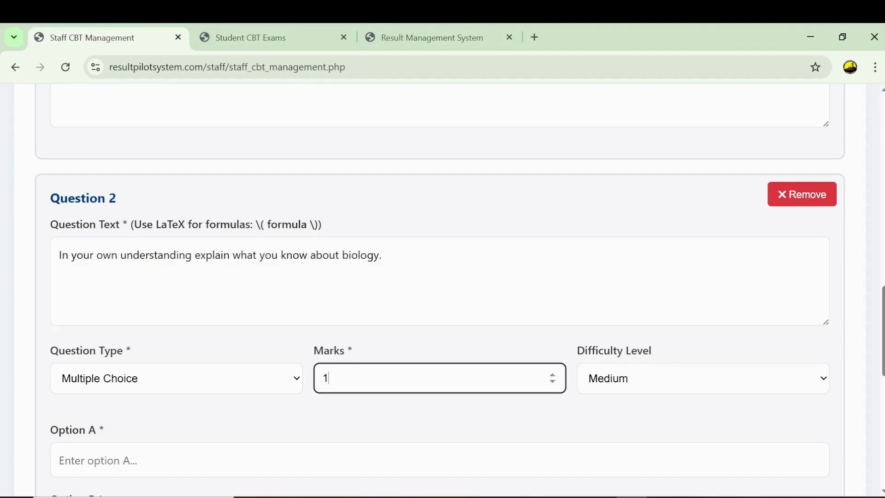
pyautogui.press('BackSpace')
pyautogui.write('30')
pyautogui.click(239, 382)
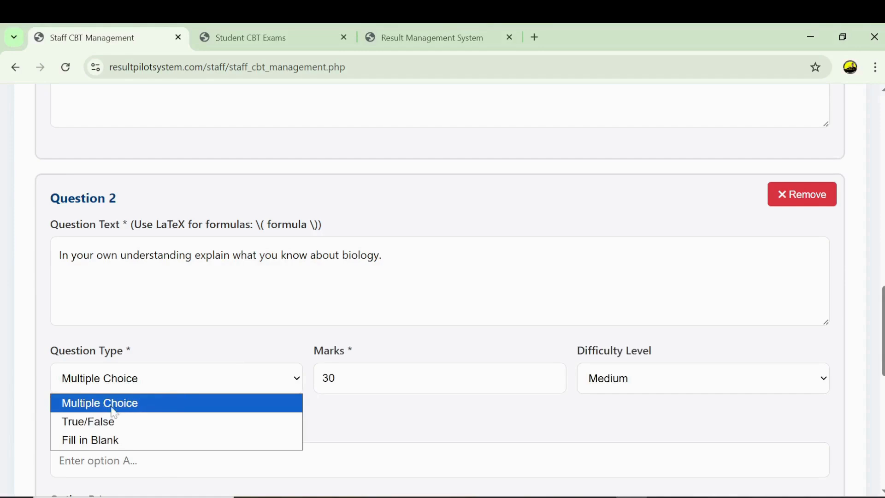
pyautogui.click(99, 444)
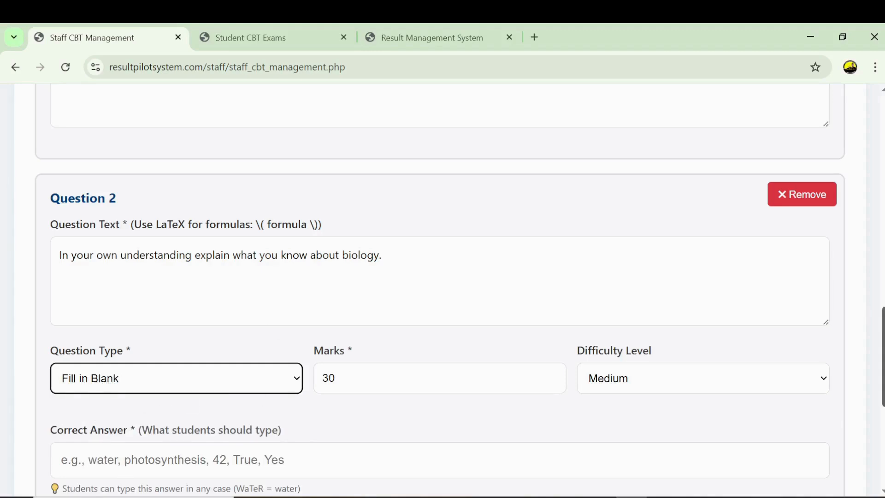
pyautogui.scroll(-2, 882, 354)
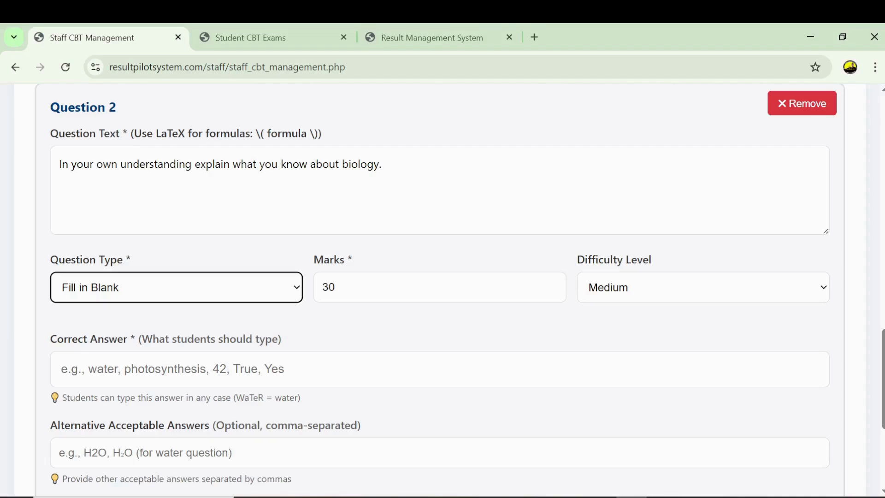
# - Change Question 2 to 'In your own understanding, do you agree that biology deal with living and non living things?'
pyautogui.click(191, 164)
pyautogui.write(', do')
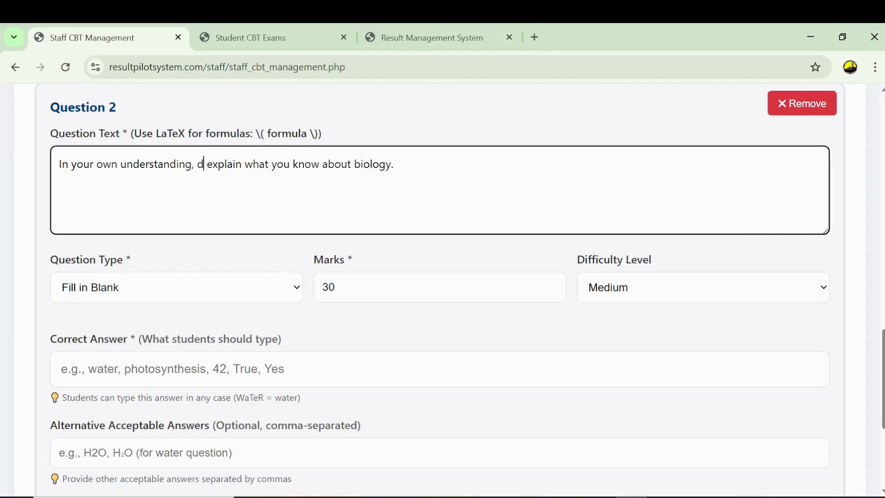
pyautogui.write(' you')
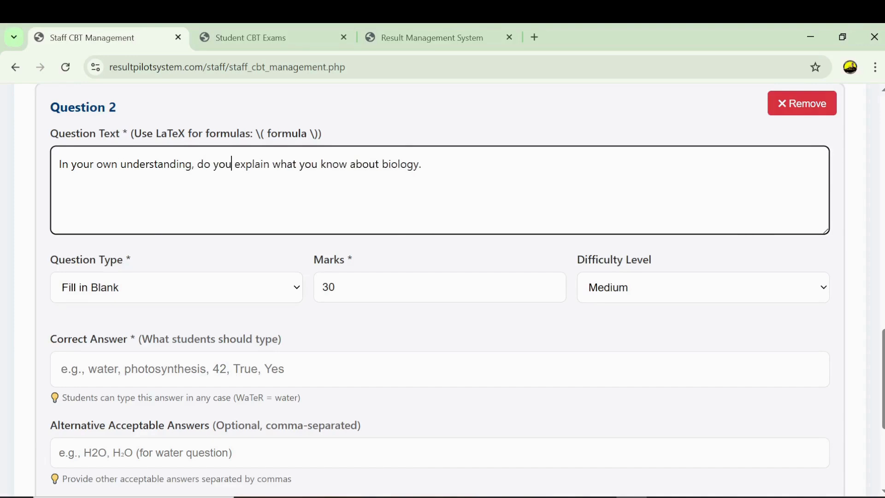
pyautogui.write(' agrre')
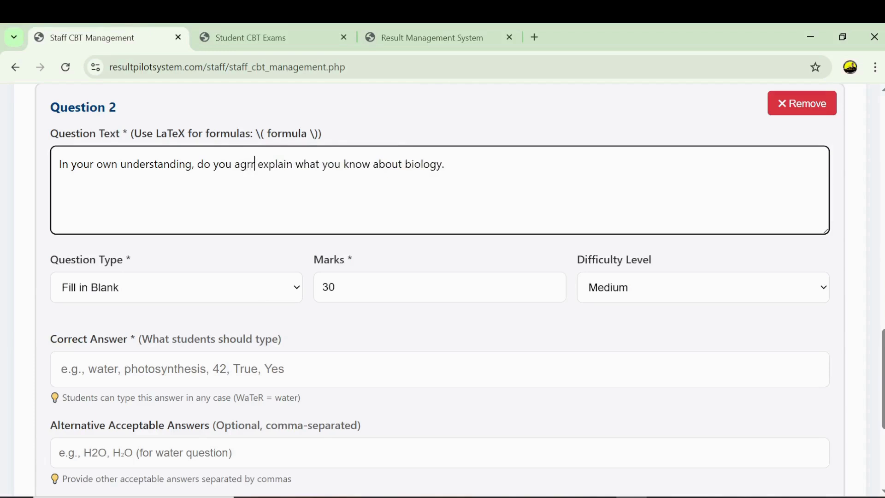
pyautogui.write('ee that')
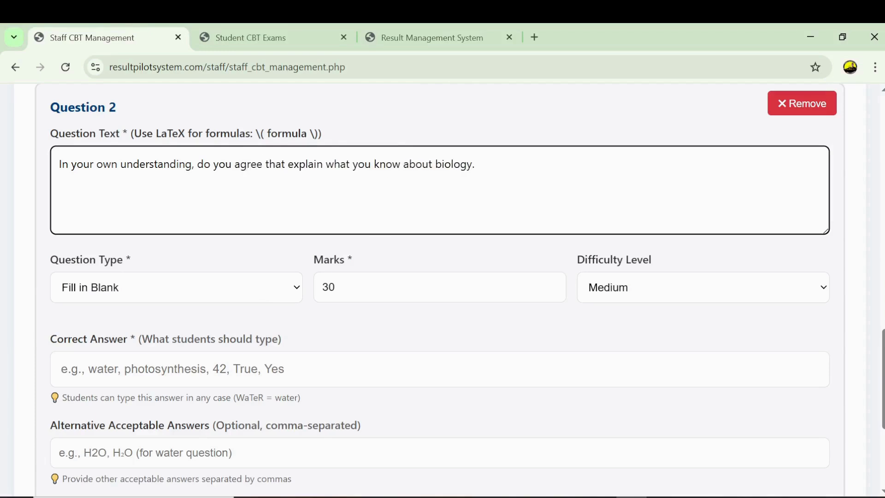
pyautogui.moveTo(432, 164); pyautogui.dragTo(288, 164)
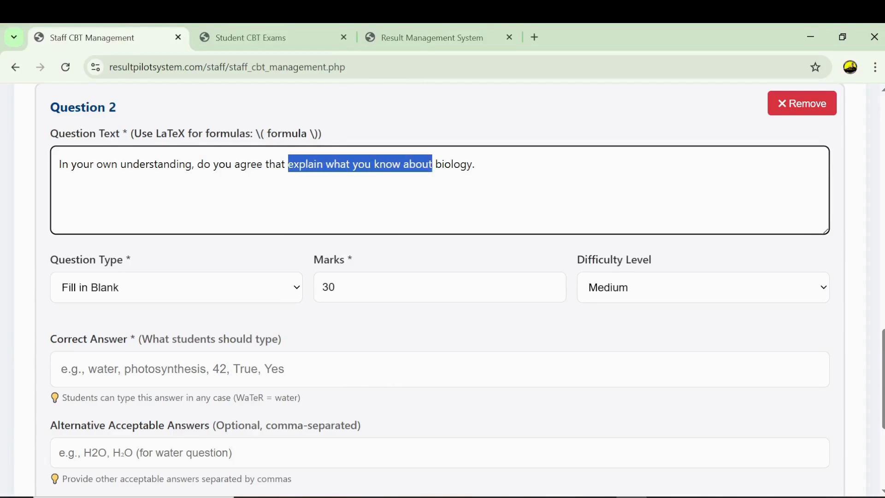
pyautogui.press('BackSpace')
pyautogui.click(328, 164)
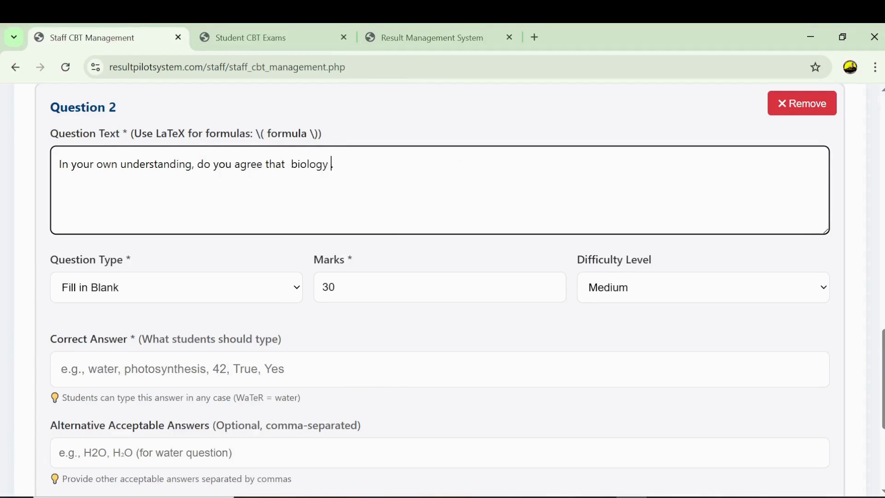
pyautogui.write('deal with living and n')
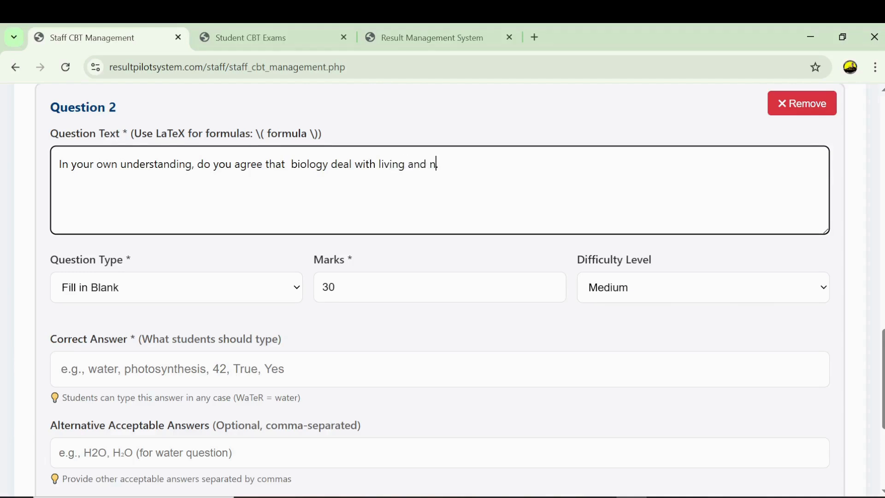
pyautogui.write('on living things?.')
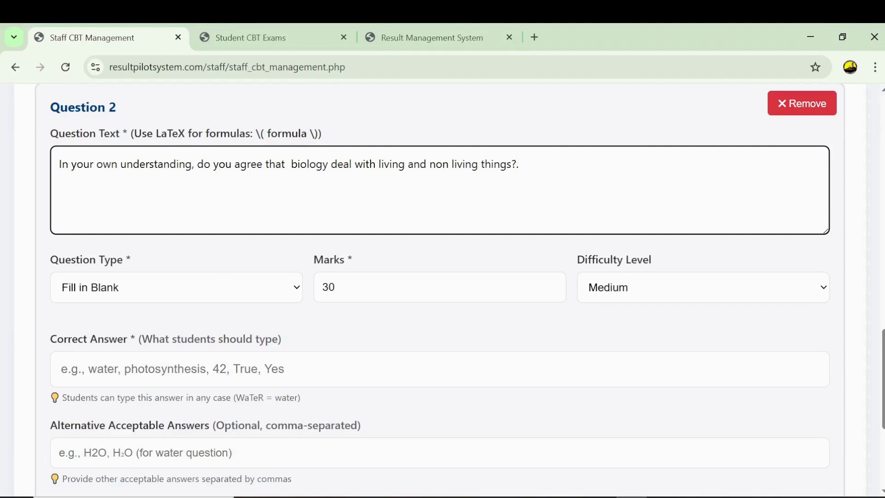
pyautogui.click(152, 369)
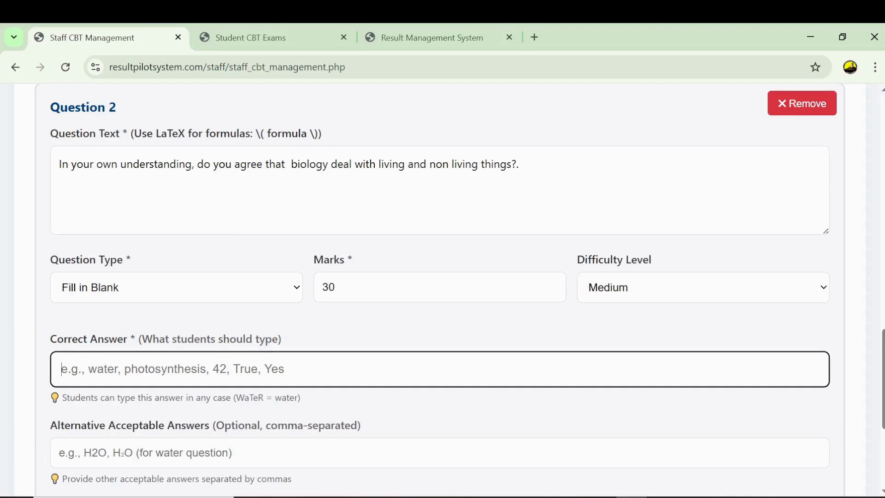
# - Enter yes as Question 2's correct answer and save the two-question exam
pyautogui.write('yes')
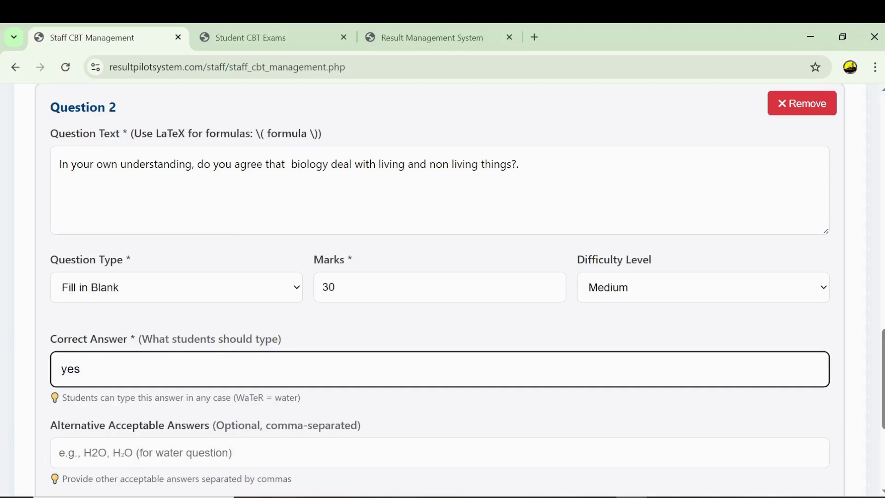
pyautogui.click(152, 452)
pyautogui.scroll(-4, 852, 341)
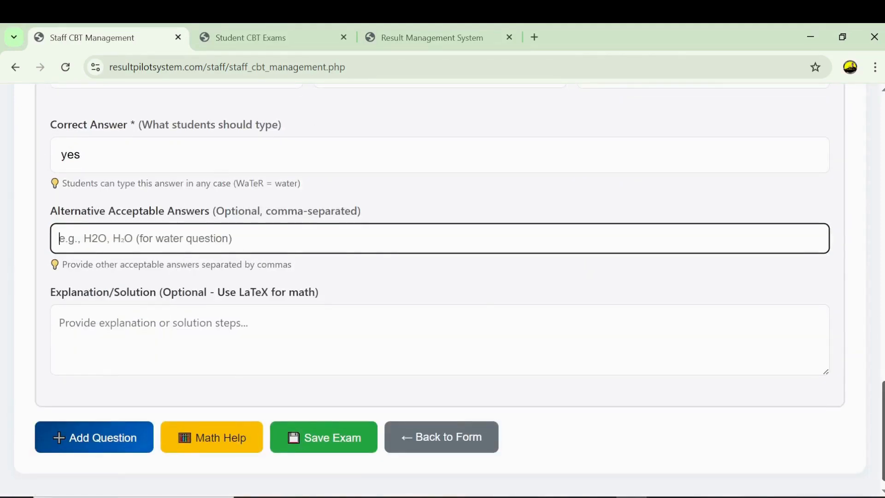
pyautogui.scroll(5, 881, 311)
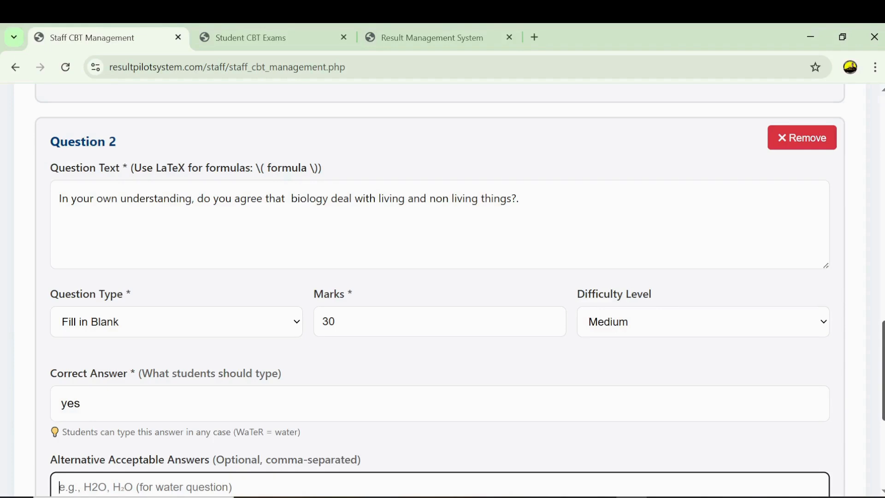
pyautogui.scroll(-4, 440, 291)
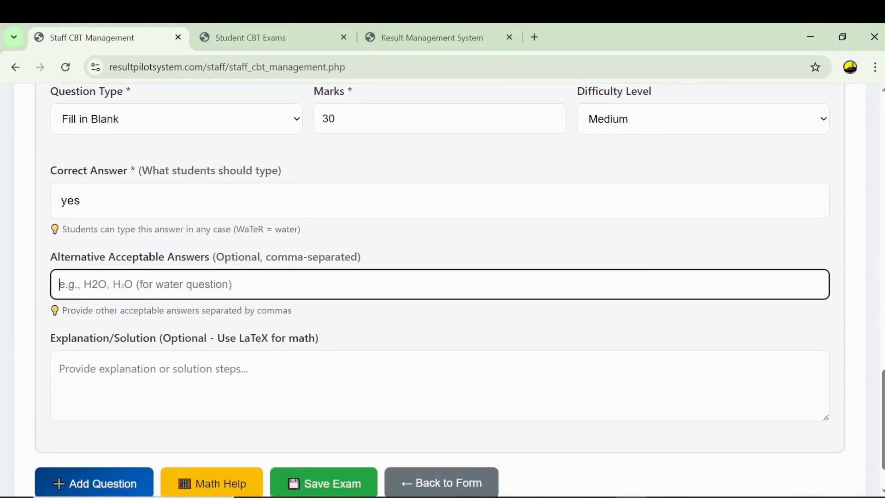
pyautogui.scroll(-1, 297, 428)
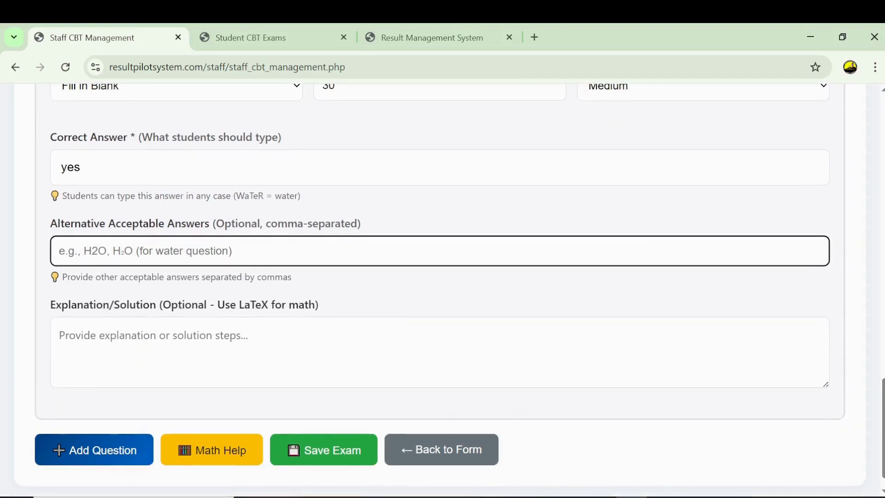
pyautogui.click(325, 456)
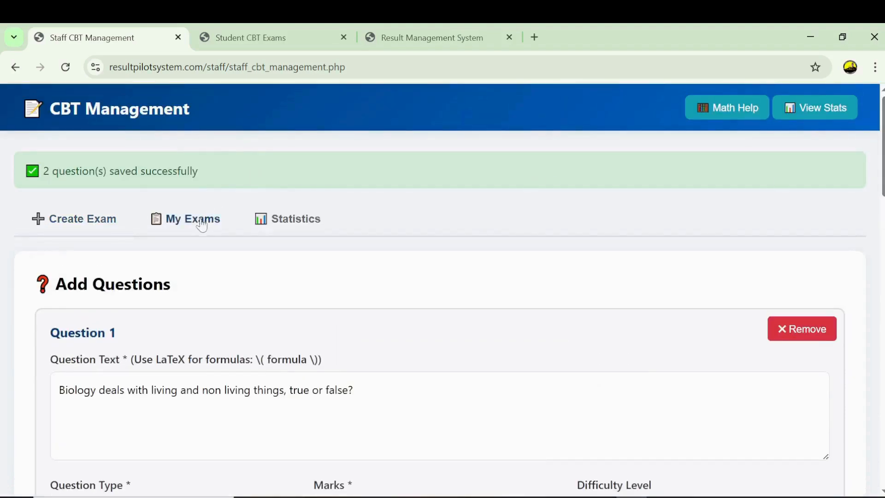
# - Review the biology exam in My Exams, its details and Statistics, then return to the admin dashboard
pyautogui.click(184, 225)
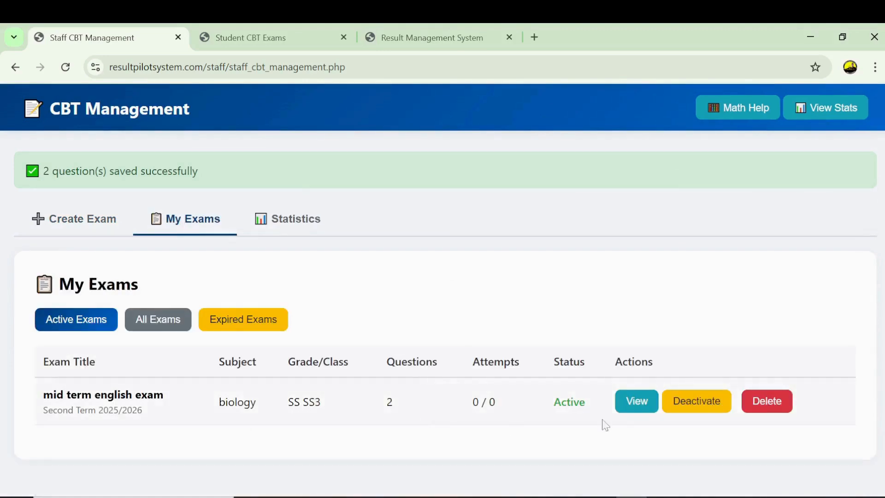
pyautogui.click(635, 409)
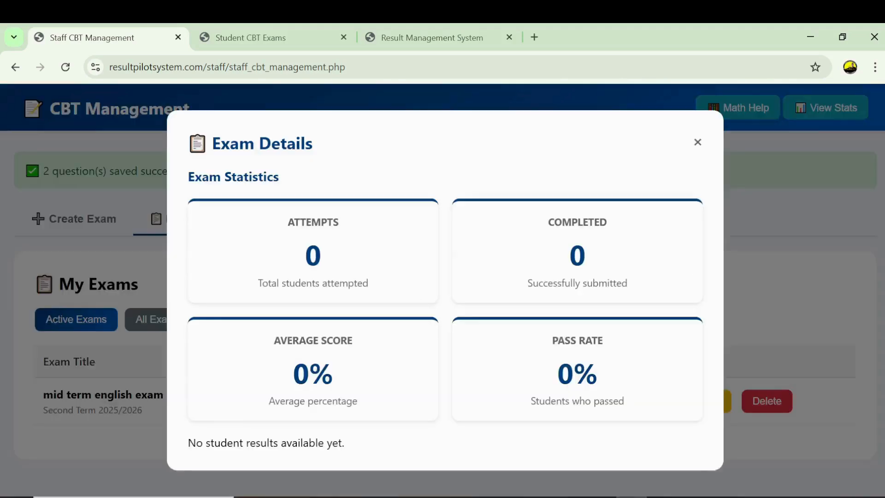
pyautogui.click(700, 143)
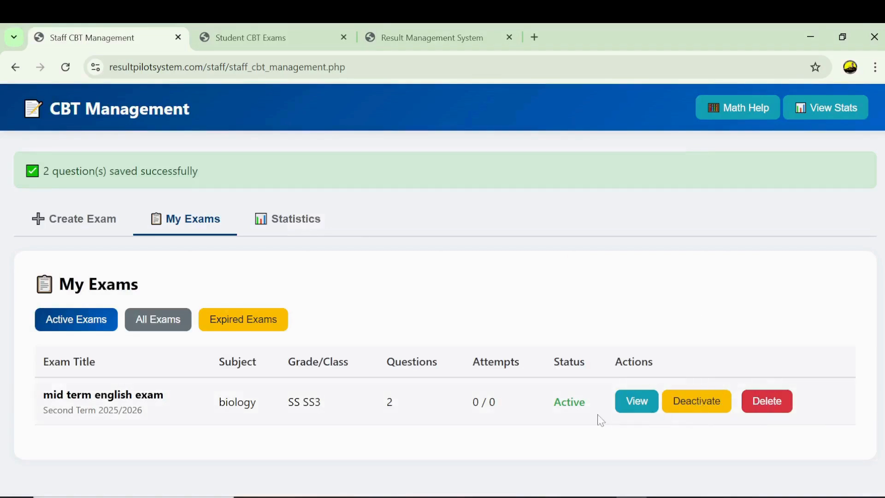
pyautogui.click(293, 218)
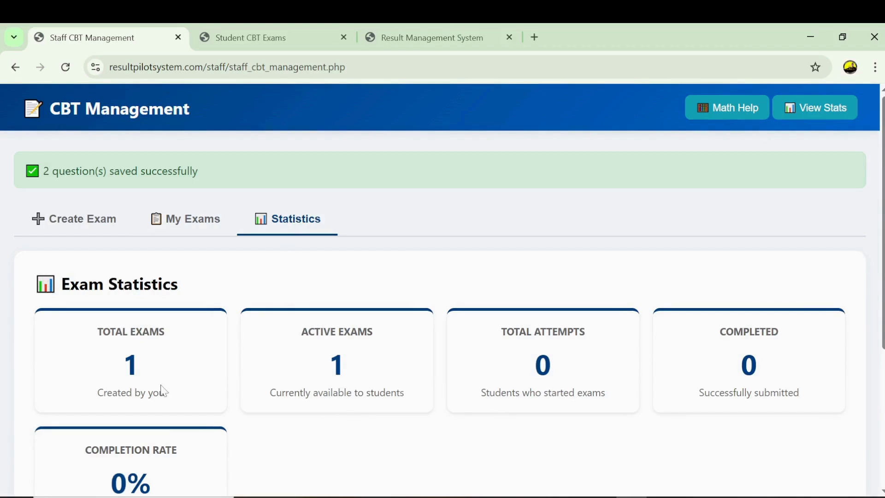
pyautogui.click(76, 225)
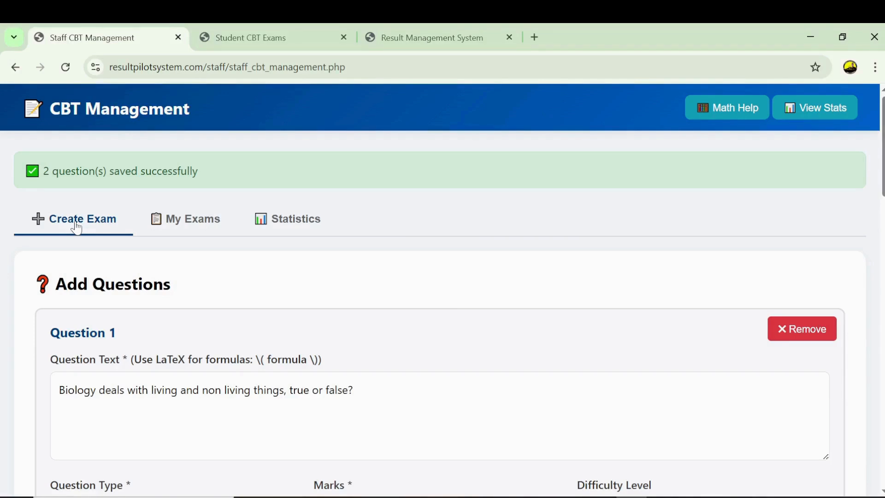
pyautogui.click(408, 37)
# - Check the admin CBT Management counts (28 total, 28 active, 27 attempts), then go back
pyautogui.scroll(-1, 202, 417)
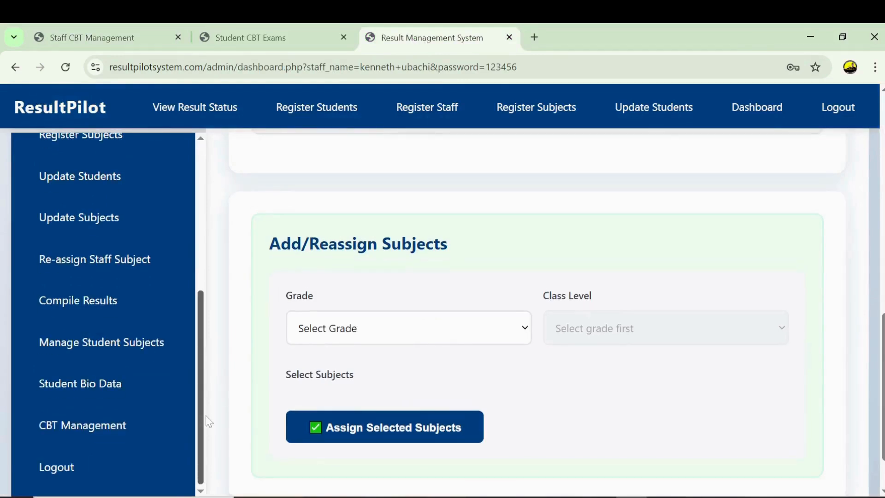
pyautogui.click(83, 435)
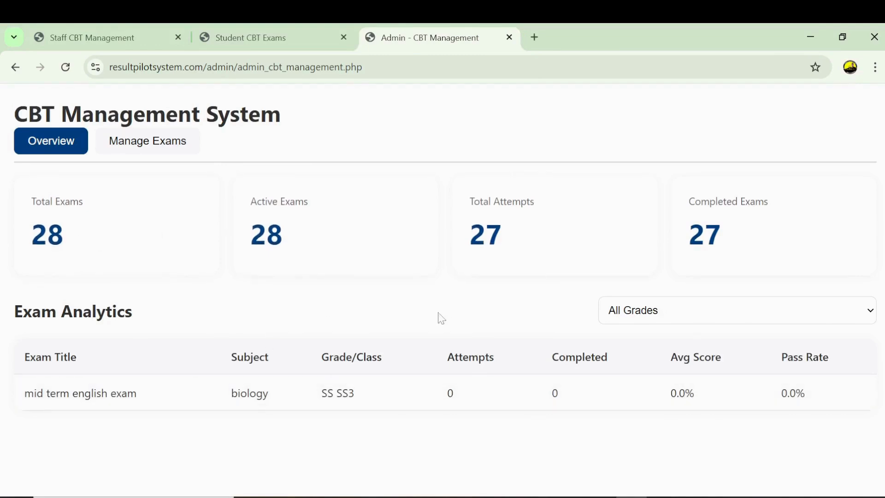
pyautogui.doubleClick(77, 240)
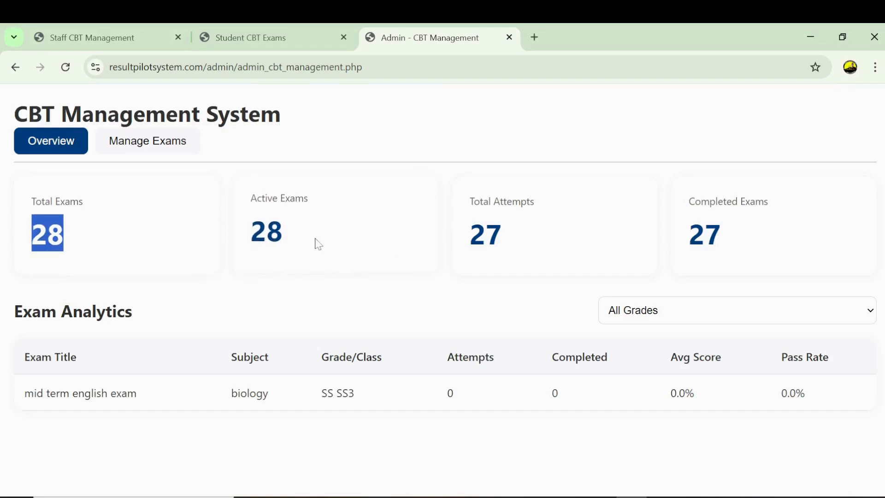
pyautogui.doubleClick(295, 241)
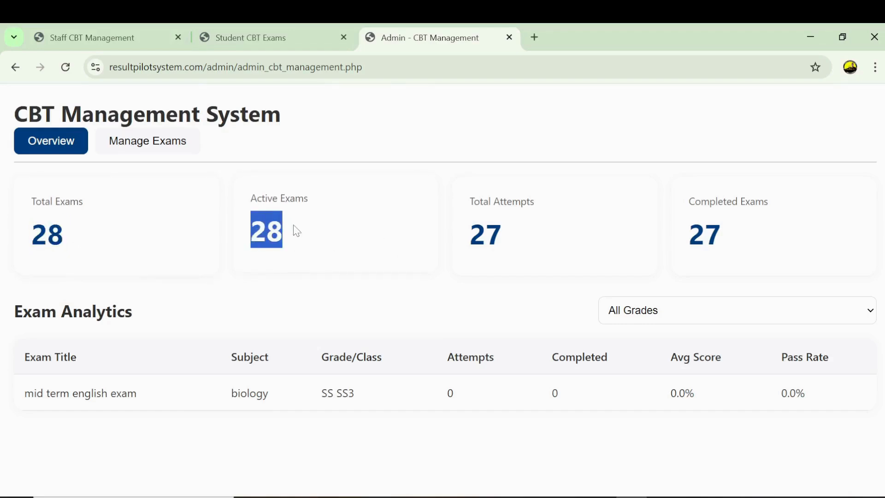
pyautogui.doubleClick(510, 243)
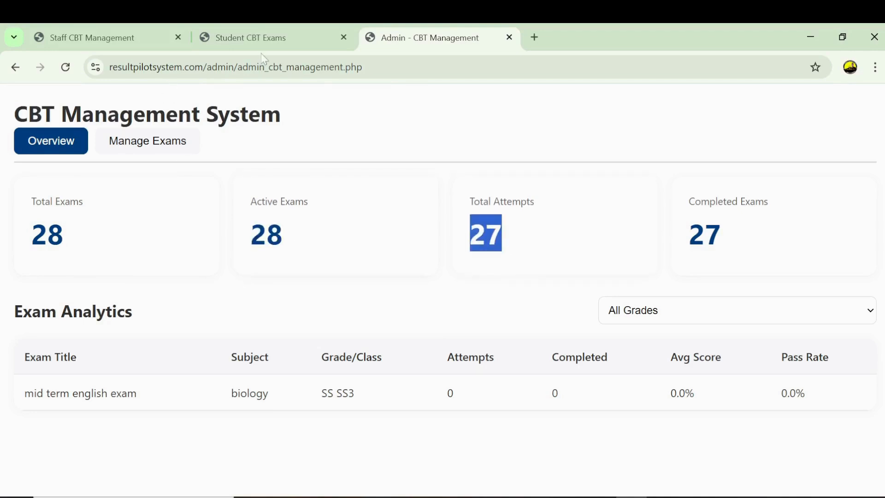
pyautogui.click(12, 71)
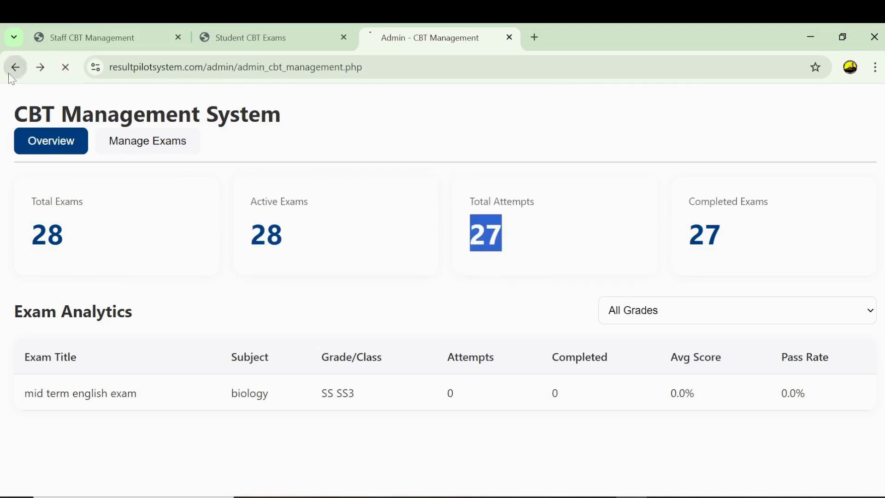
# - Log the student out of the CBT dashboard and return to the ResultPilot home page
pyautogui.click(265, 40)
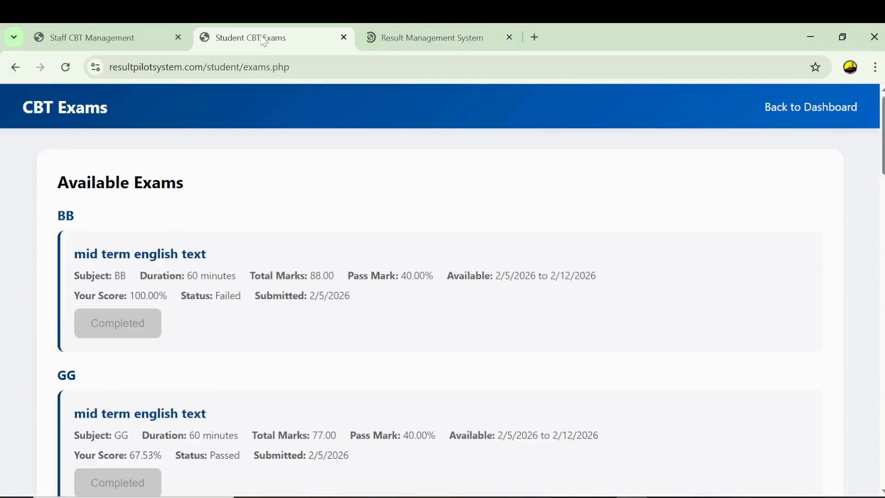
pyautogui.click(844, 114)
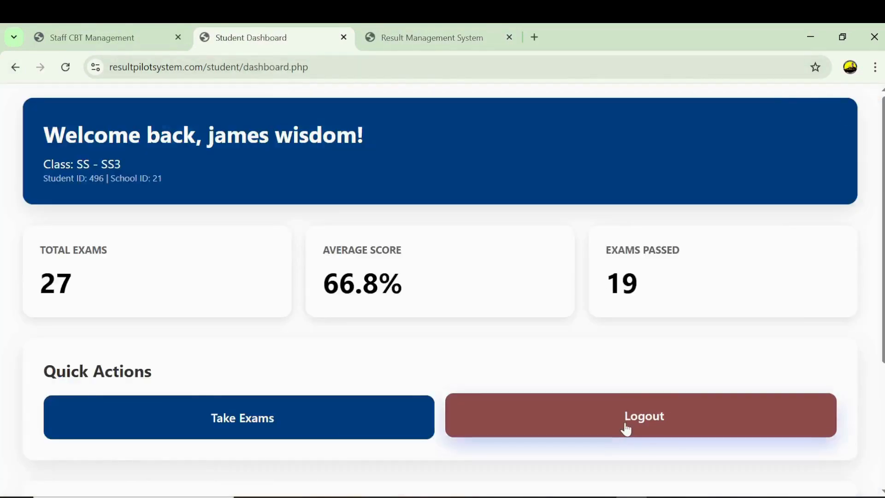
pyautogui.click(625, 425)
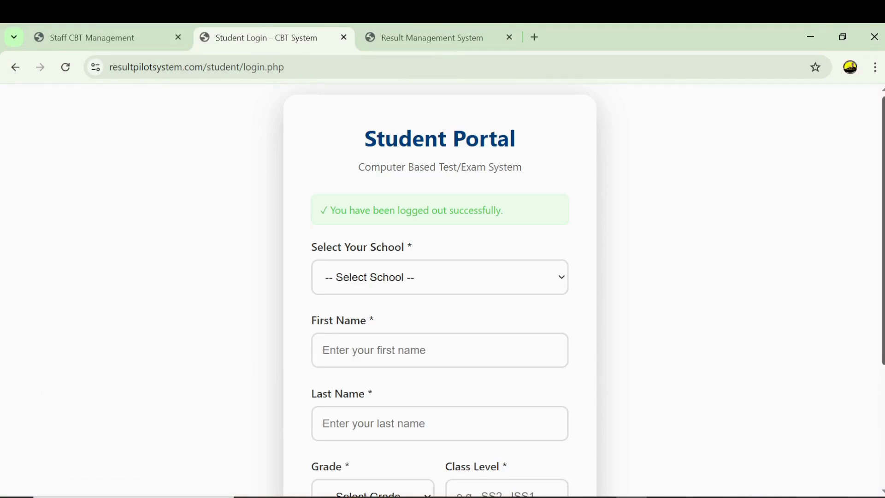
pyautogui.scroll(-3, 626, 372)
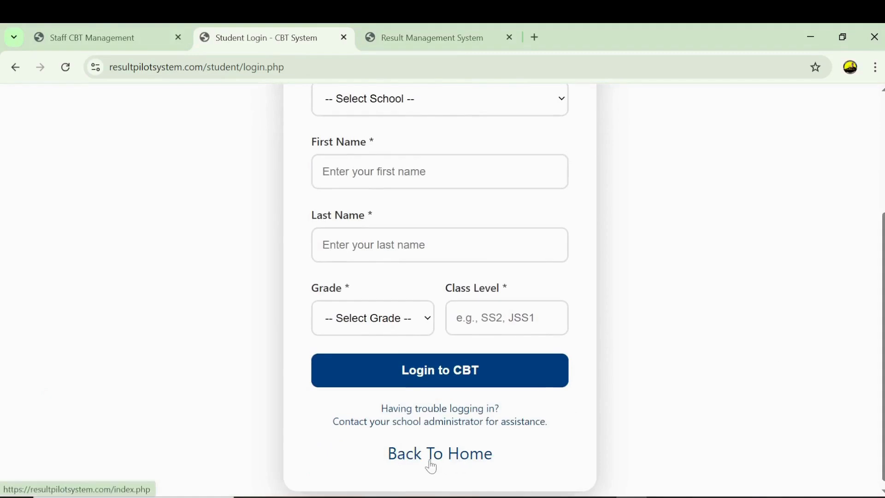
pyautogui.scroll(2, 634, 433)
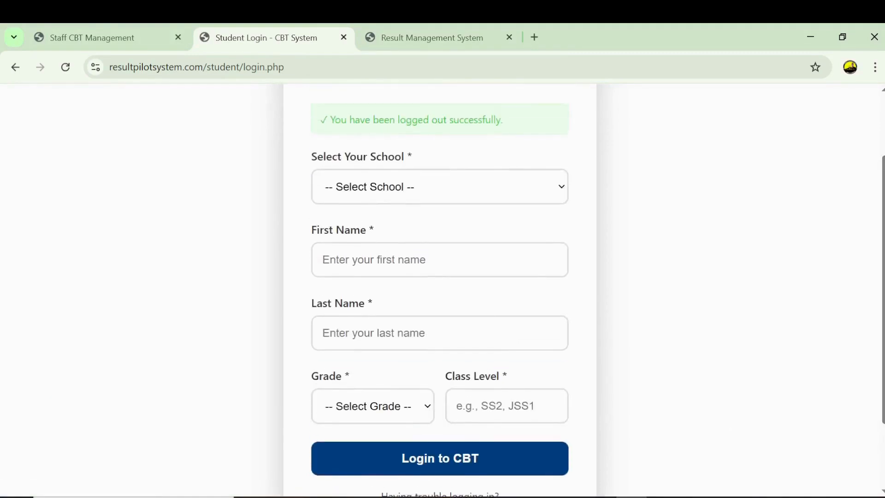
pyautogui.moveTo(883, 290); pyautogui.dragTo(884, 334)
pyautogui.doubleClick(423, 480)
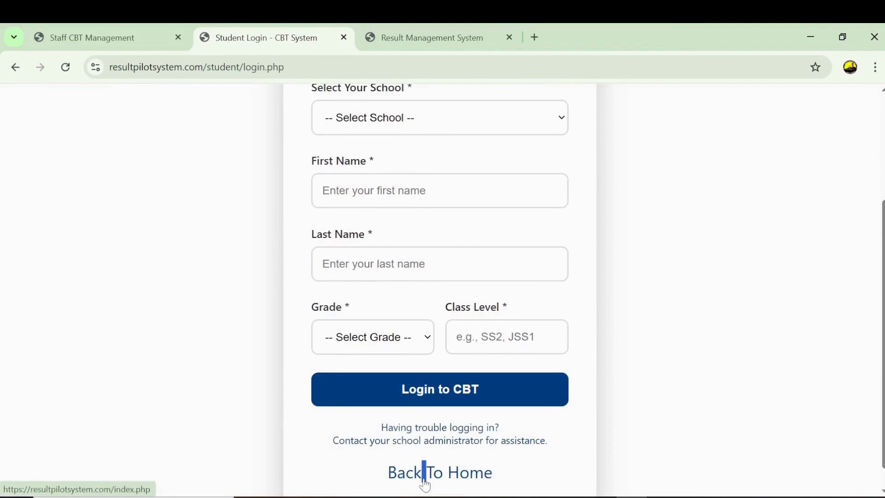
pyautogui.click(436, 477)
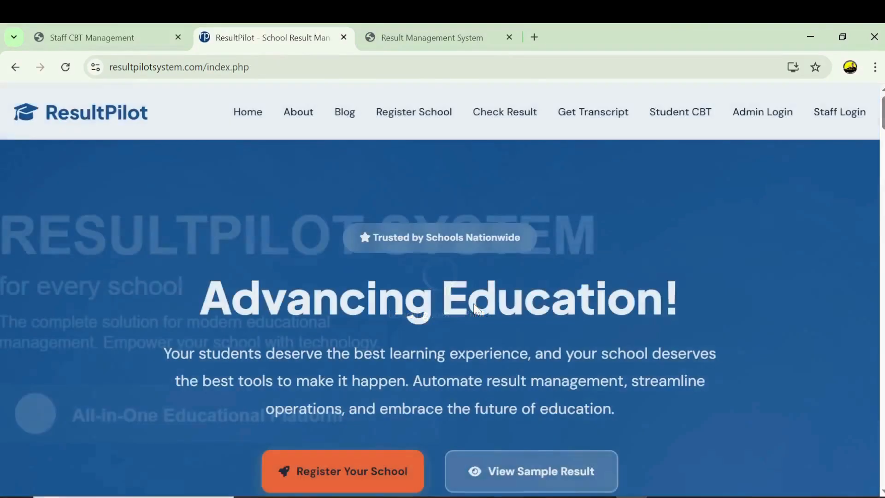
# - On the Student CBT login, choose kemila technology and fill the student's first and last names
pyautogui.click(677, 121)
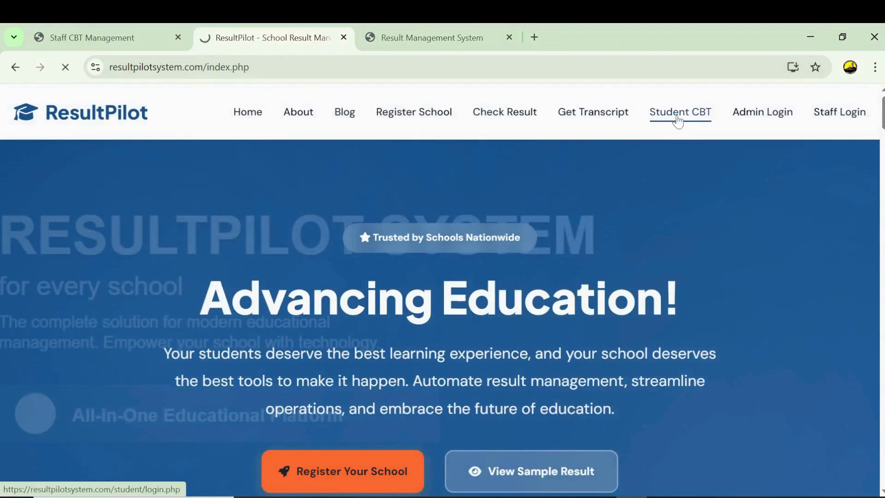
pyautogui.click(422, 232)
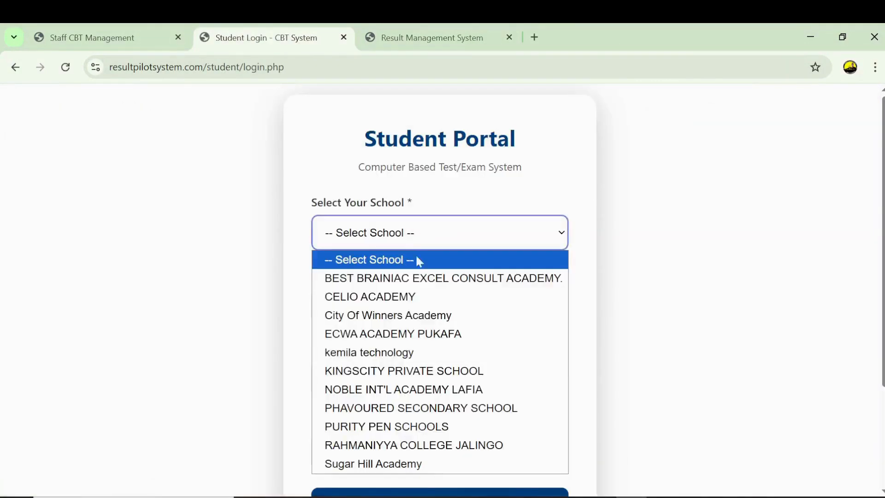
pyautogui.click(405, 353)
pyautogui.click(397, 305)
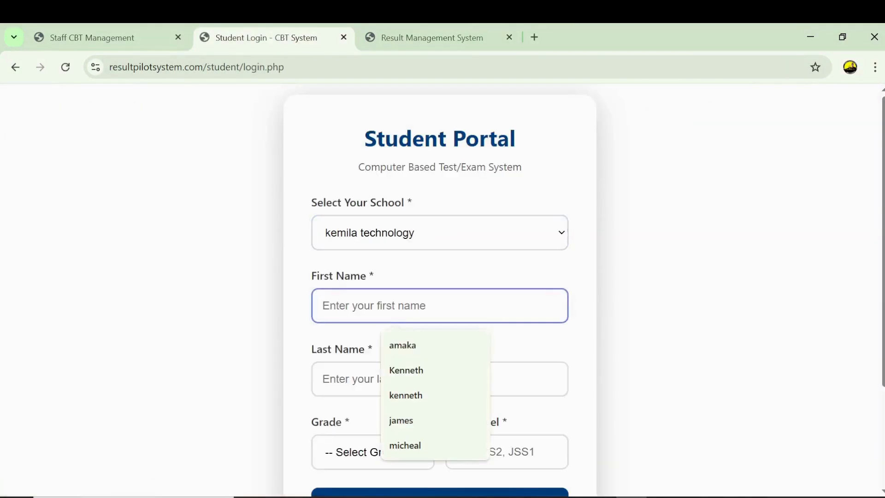
pyautogui.click(403, 420)
pyautogui.press('Tab')
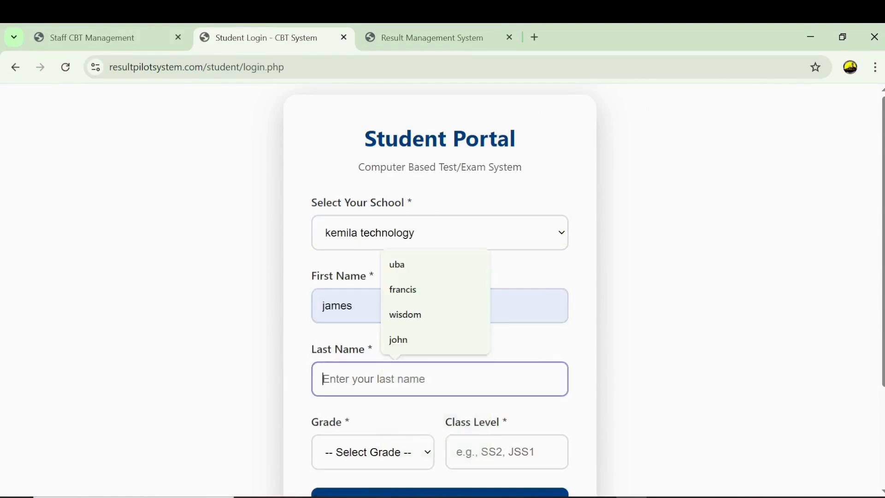
pyautogui.click(405, 315)
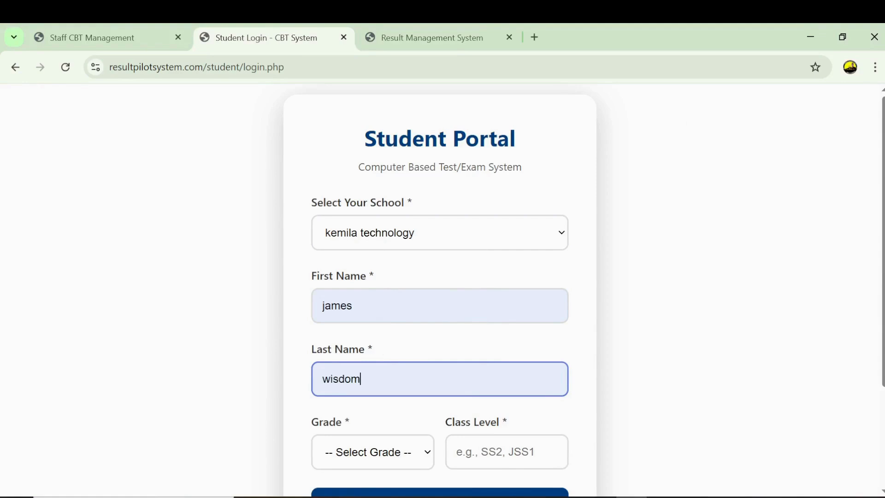
# - Correct the first and last name fields, removing the extra text added to them
pyautogui.click(353, 305)
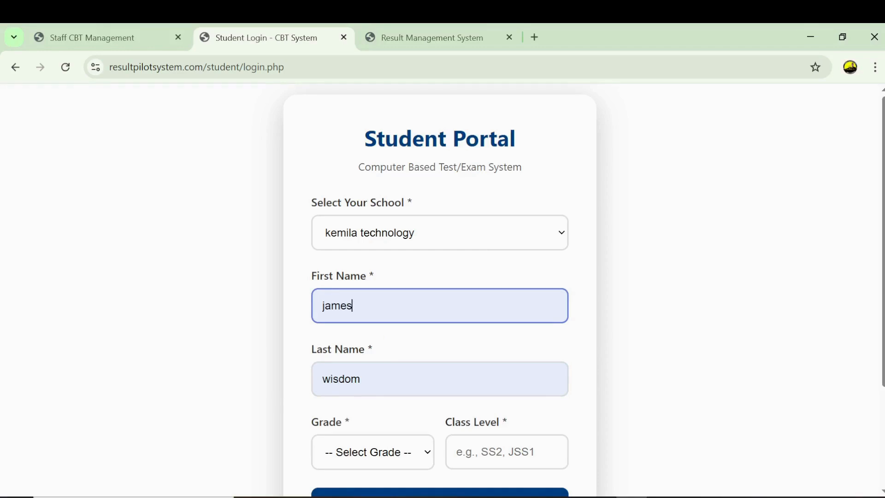
pyautogui.write('k')
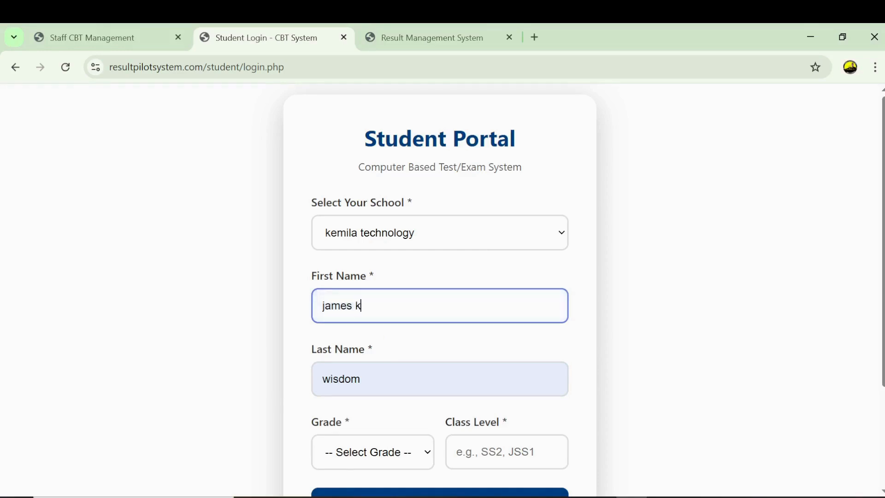
pyautogui.write('enneth')
pyautogui.click(354, 306)
pyautogui.moveTo(355, 305); pyautogui.dragTo(394, 305)
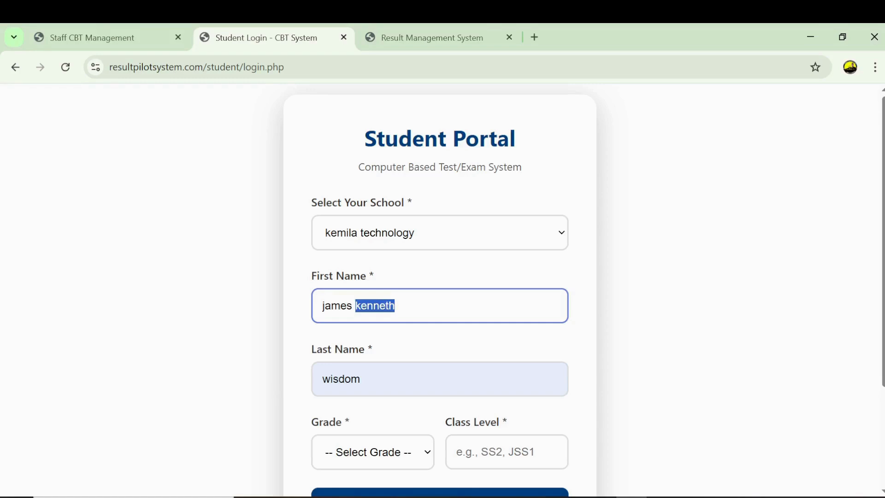
pyautogui.press('BackSpace')
pyautogui.click(323, 379)
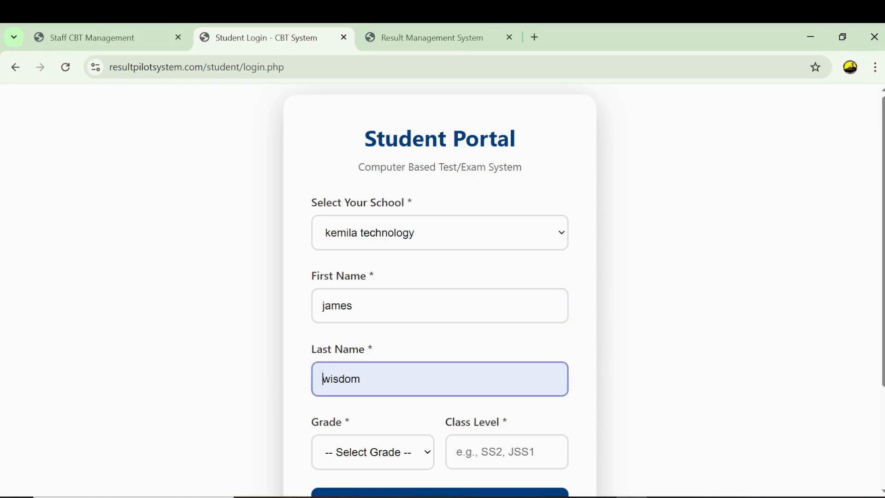
pyautogui.write('keenth')
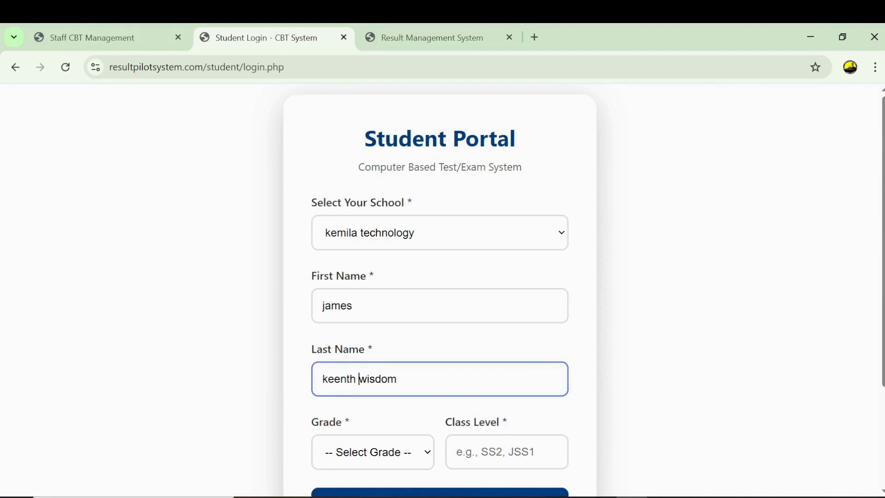
pyautogui.press('BackSpace')
pyautogui.press('BackSpace')
pyautogui.press('BackSpace')
pyautogui.press('BackSpace')
pyautogui.press('BackSpace')
pyautogui.press('BackSpace')
pyautogui.press('BackSpace')
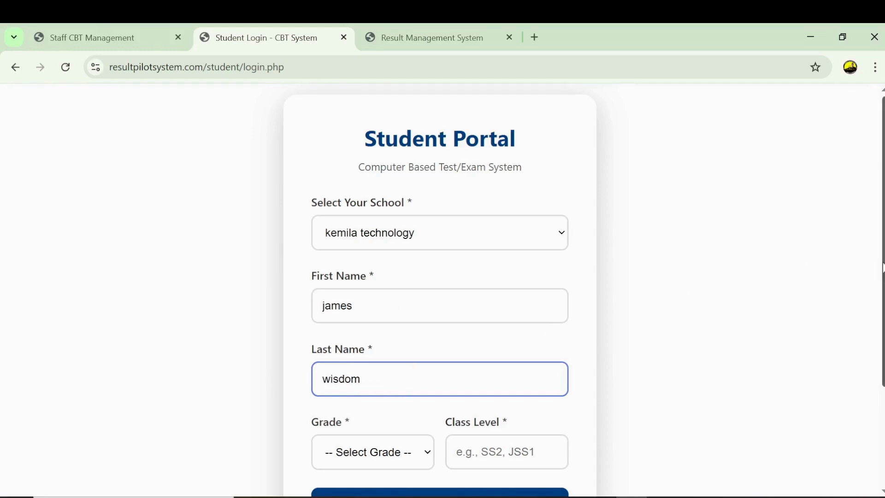
# - Set grade SS and class ss3, then log in to the CBT portal
pyautogui.scroll(-1, 882, 267)
pyautogui.click(424, 415)
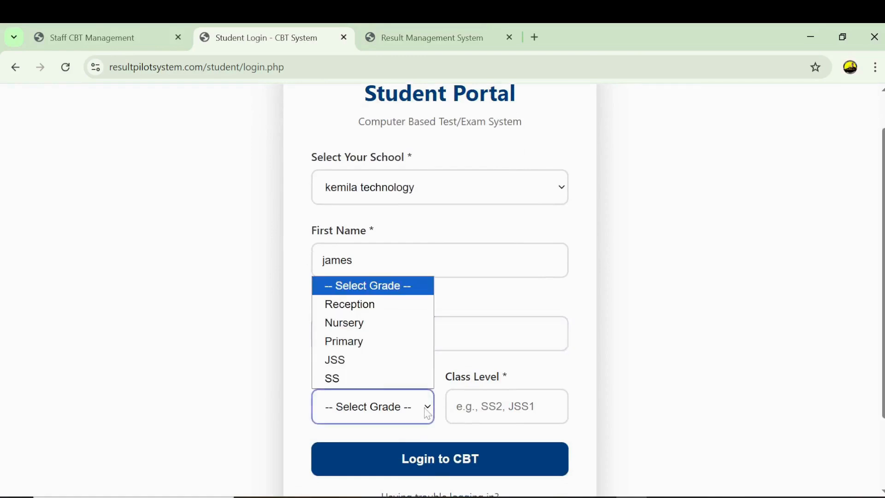
pyautogui.click(346, 380)
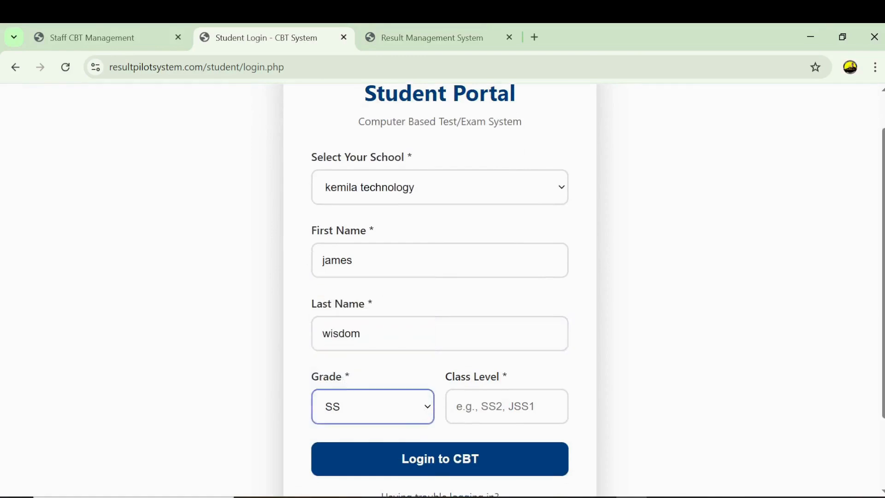
pyautogui.click(507, 407)
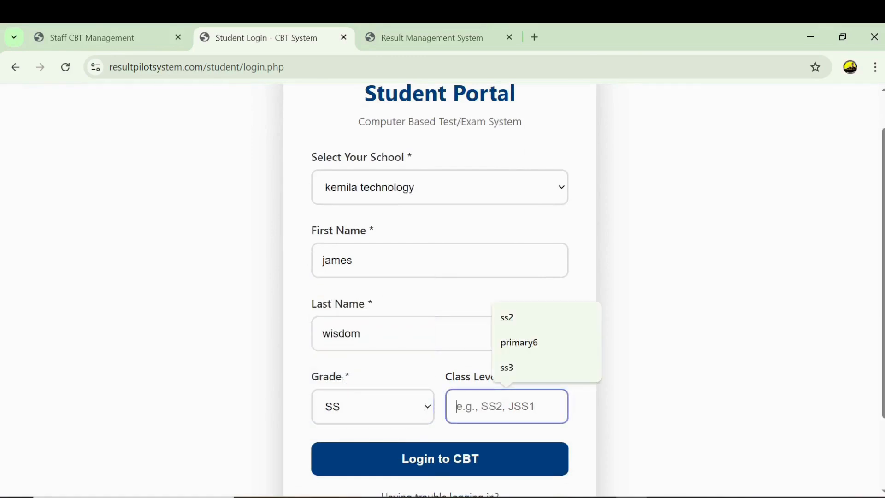
pyautogui.click(512, 376)
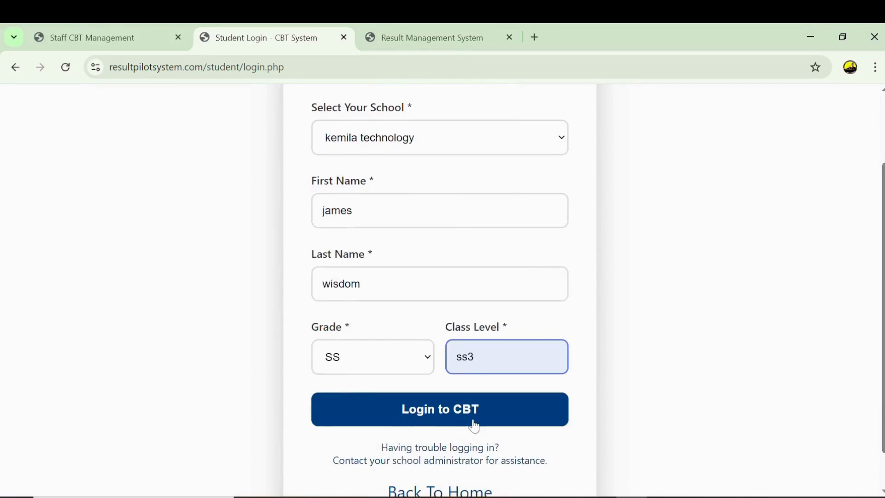
pyautogui.click(436, 412)
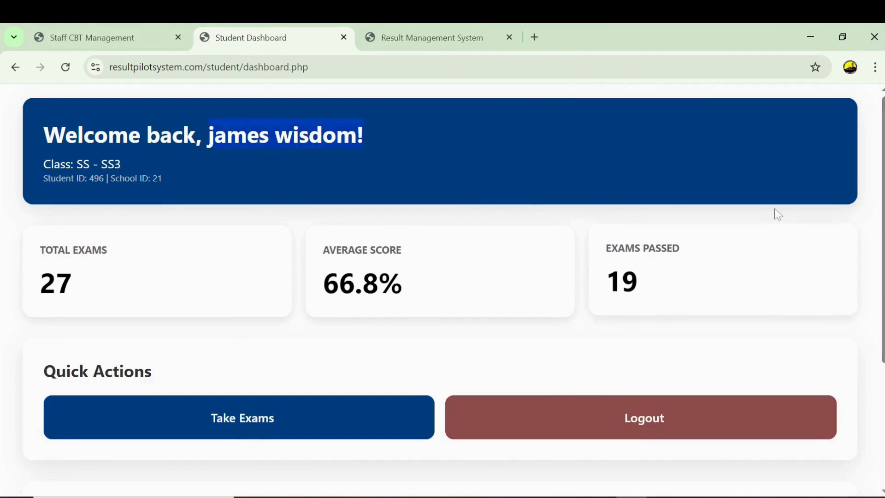
# - Start the mid term english exam from Take Exams after reading its instructions
pyautogui.scroll(-4, 776, 213)
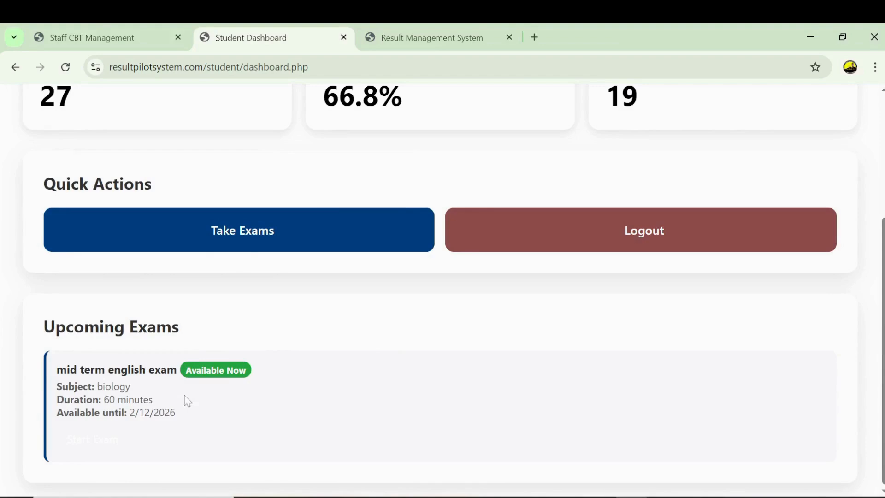
pyautogui.click(249, 244)
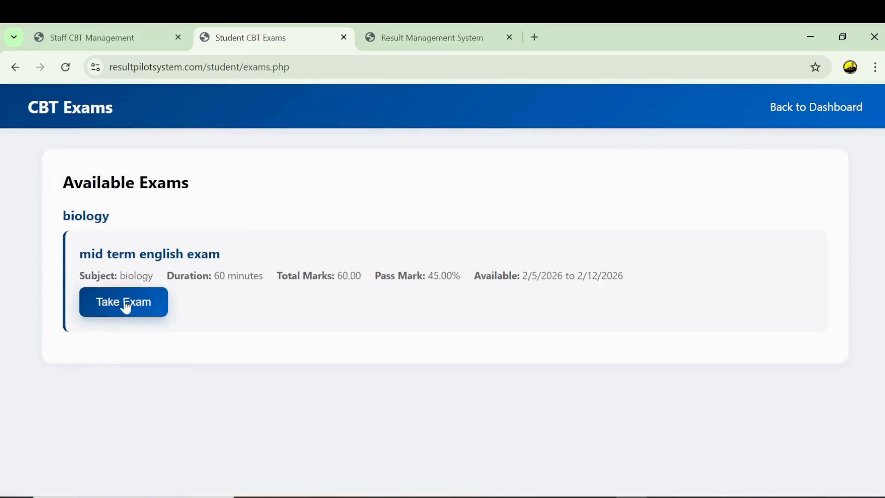
pyautogui.click(125, 307)
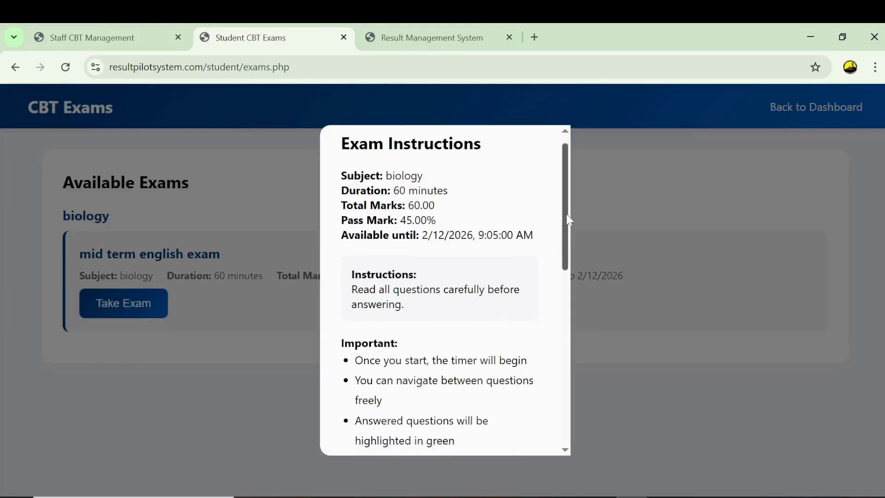
pyautogui.moveTo(569, 219); pyautogui.dragTo(585, 423)
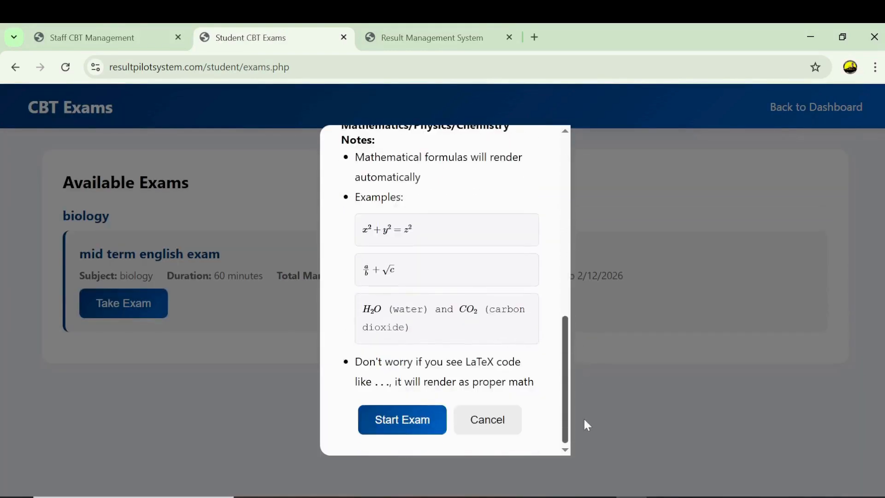
pyautogui.click(404, 427)
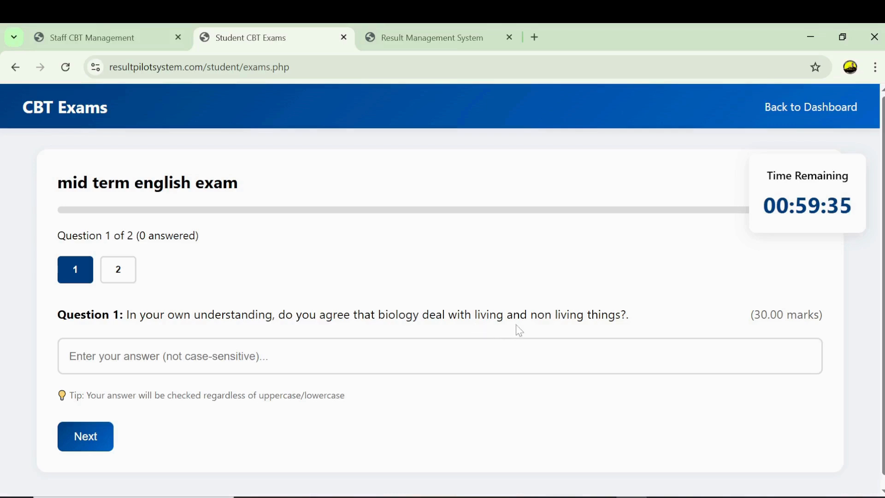
# - Answer yes to Question 1 and True to Question 2
pyautogui.click(579, 354)
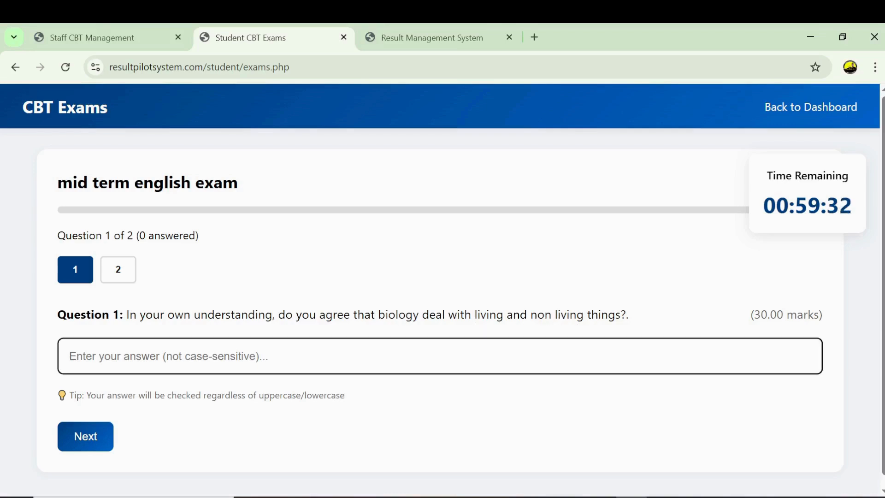
pyautogui.write('yes')
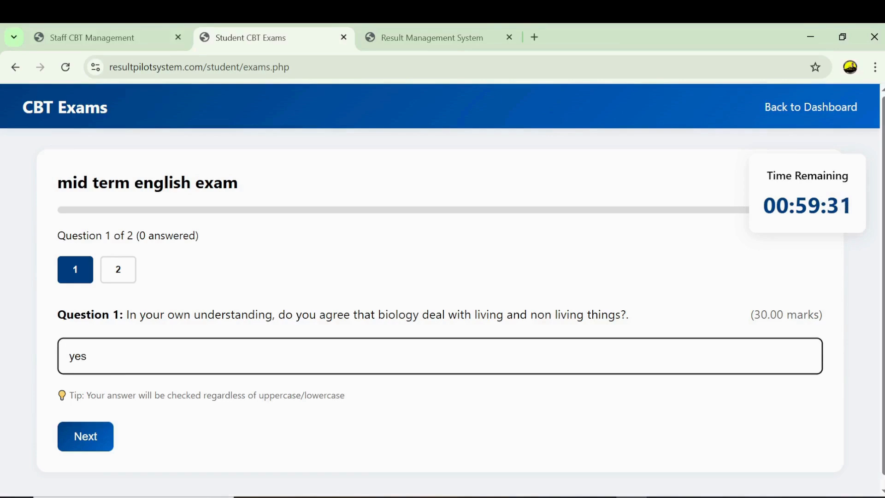
pyautogui.click(77, 443)
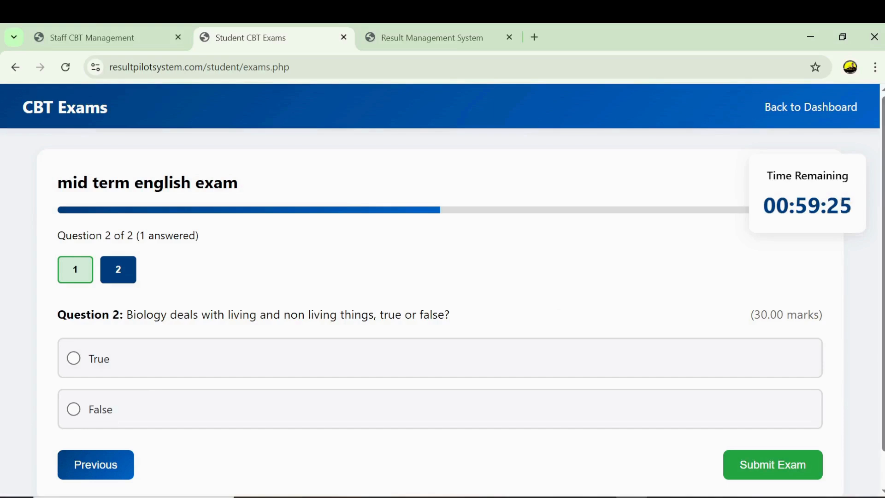
pyautogui.click(98, 370)
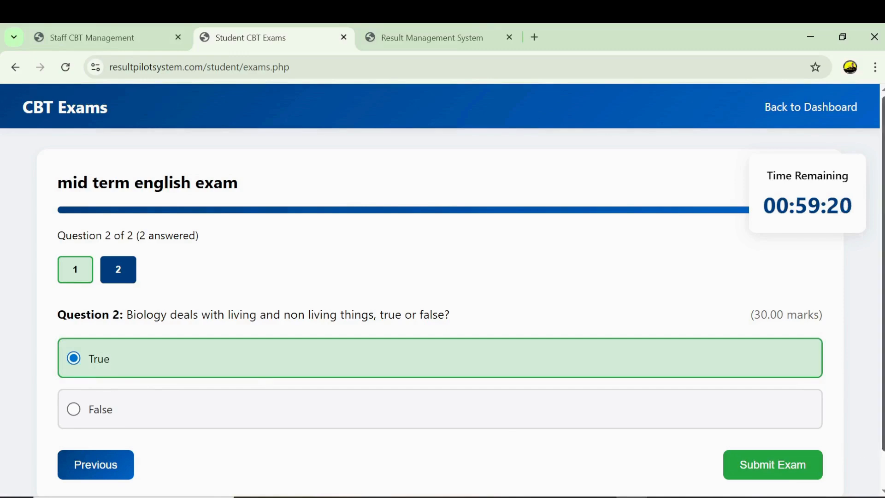
pyautogui.scroll(-1, 881, 447)
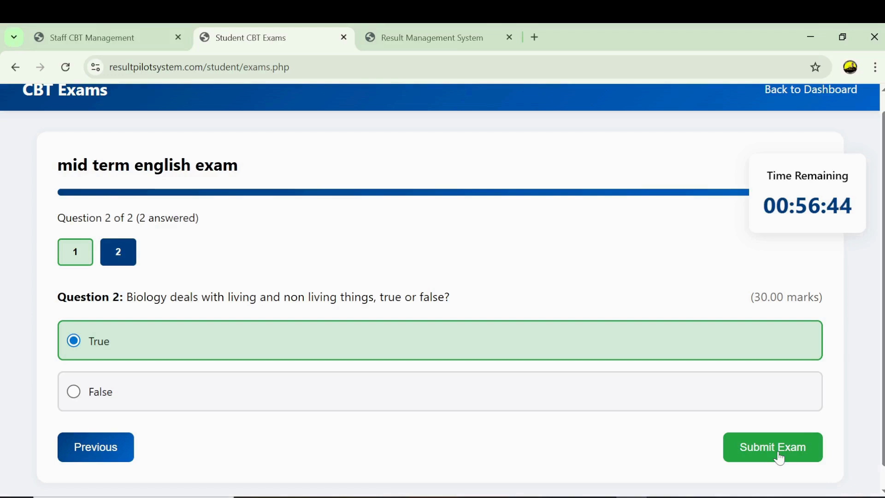
# - Submit and confirm the exam, go back to exams, then switch to the admin dashboard
pyautogui.click(778, 457)
pyautogui.click(408, 330)
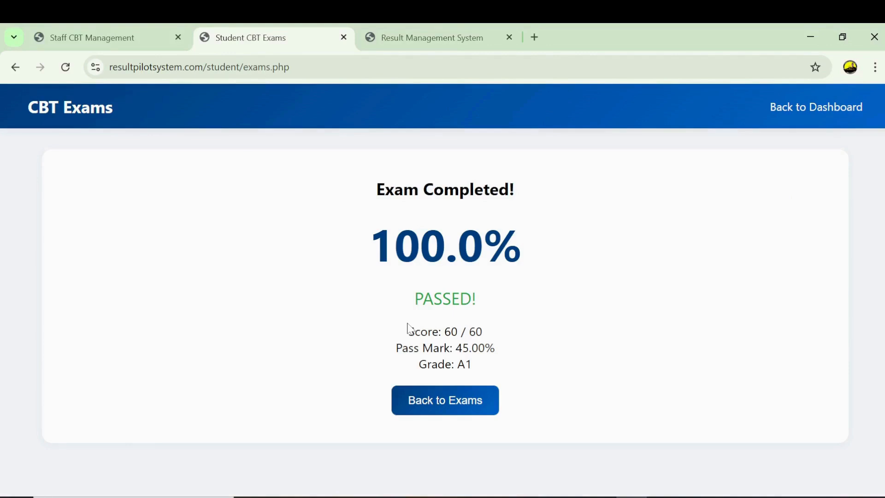
pyautogui.click(451, 406)
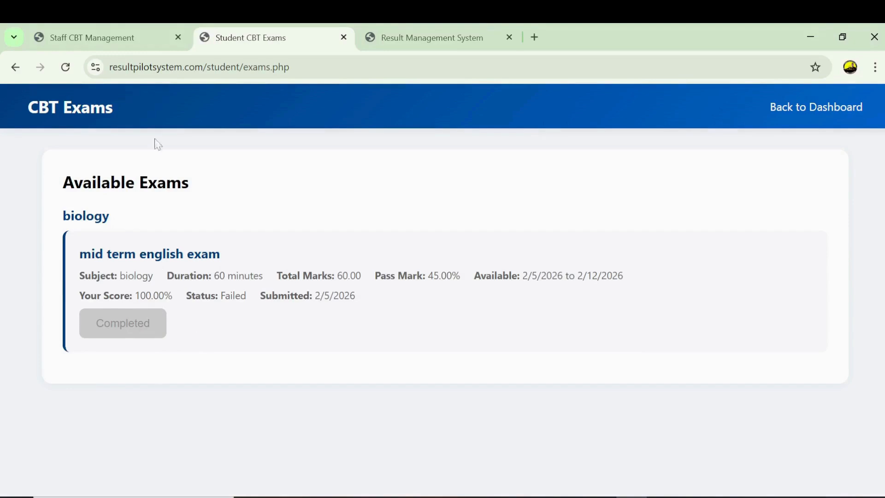
pyautogui.click(436, 37)
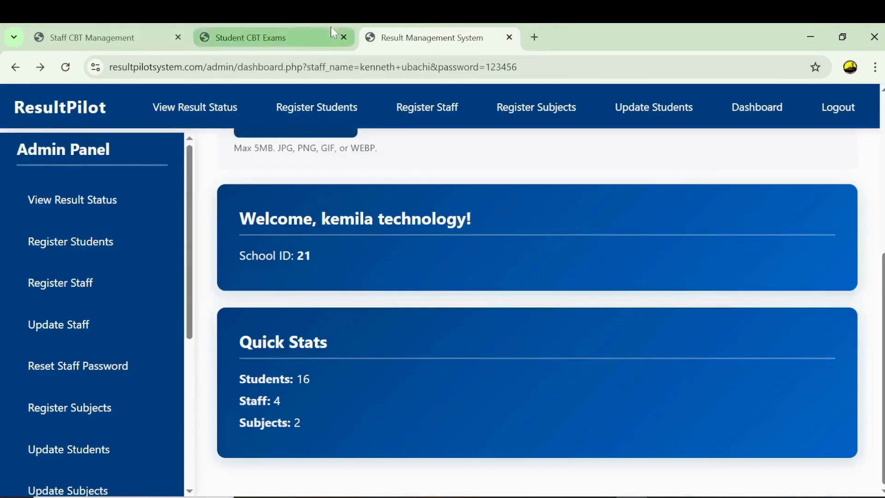
# - Go from the staff exam management tab back to the Staff Login page
pyautogui.click(289, 38)
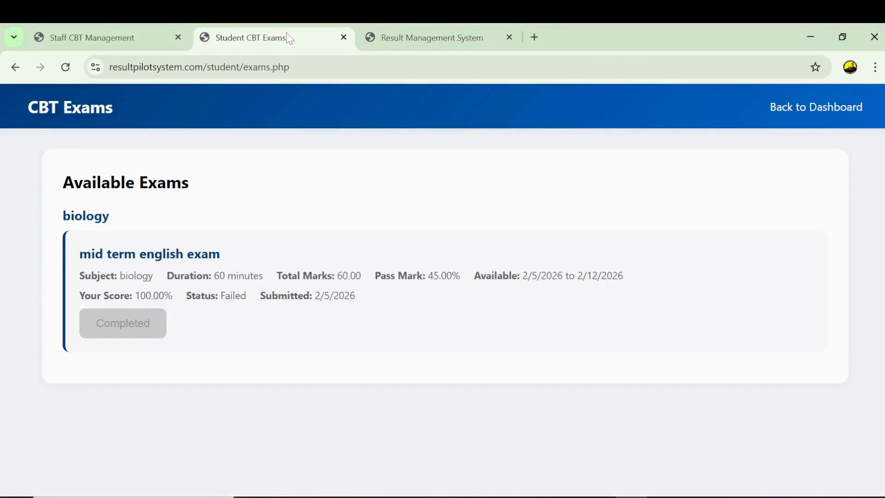
pyautogui.click(105, 33)
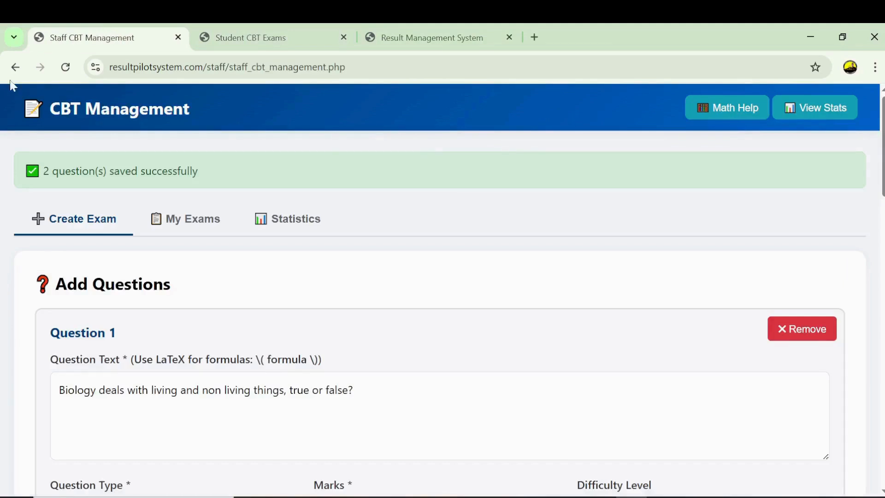
pyautogui.click(15, 67)
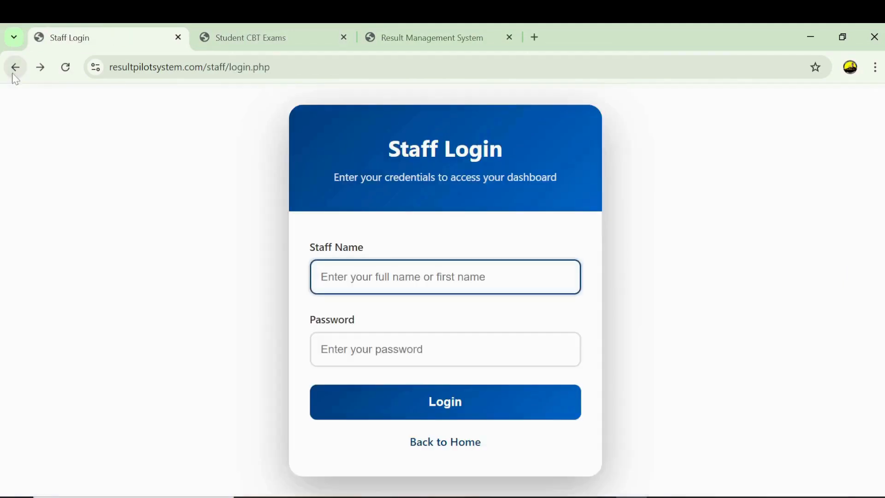
# - Log in as the staff member with the saved name and account password, then open Submit Results
pyautogui.click(377, 276)
pyautogui.click(418, 315)
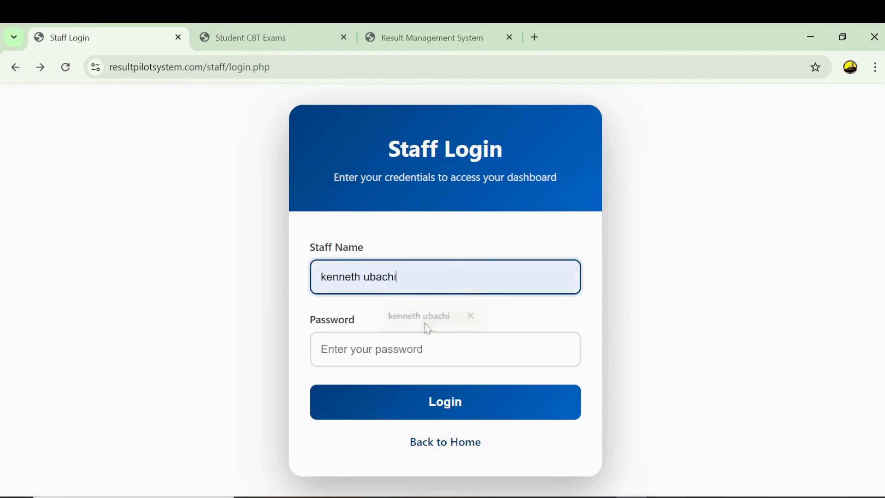
pyautogui.click(426, 349)
pyautogui.write('123456')
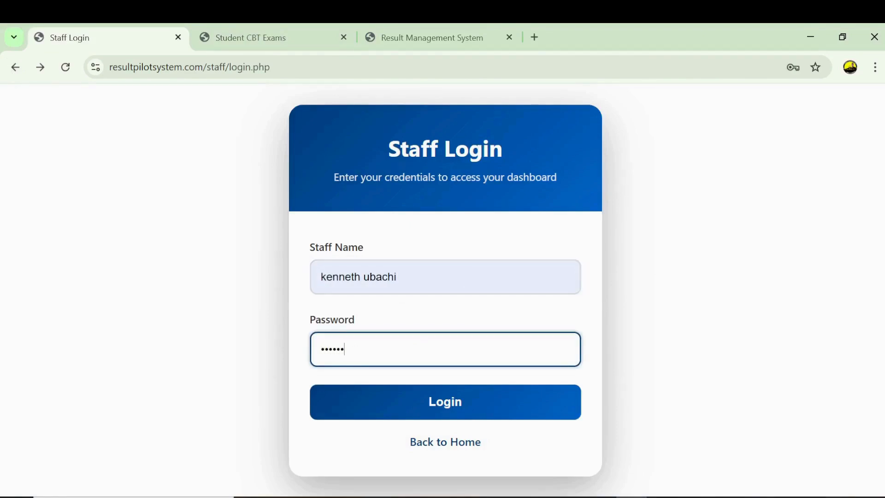
pyautogui.click(435, 397)
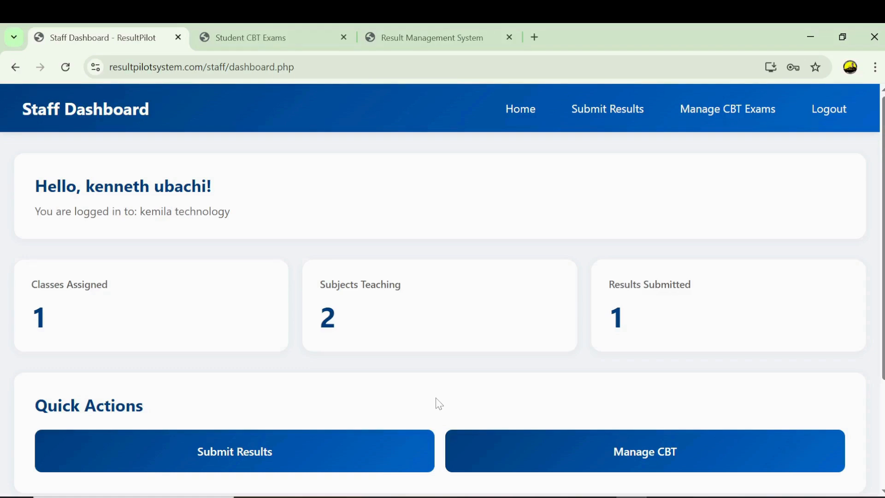
pyautogui.click(601, 118)
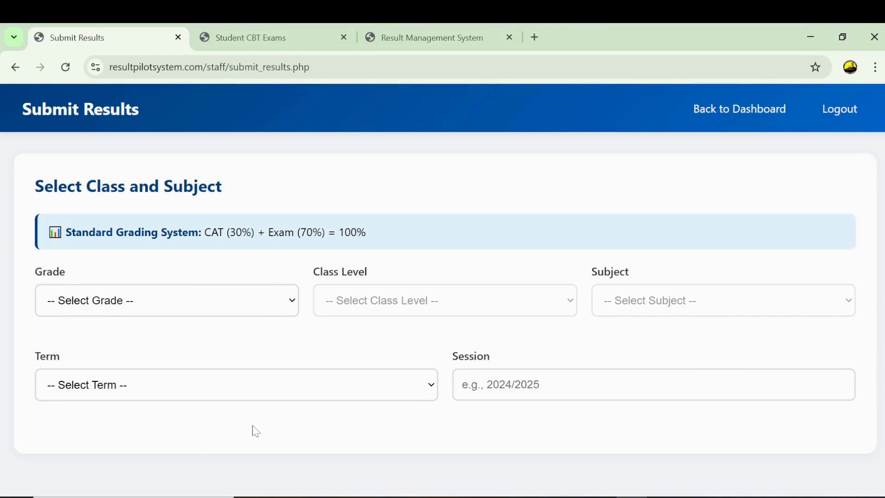
# - Try viewing the SS, JSS and Primary result status from the admin dashboard
pyautogui.click(423, 39)
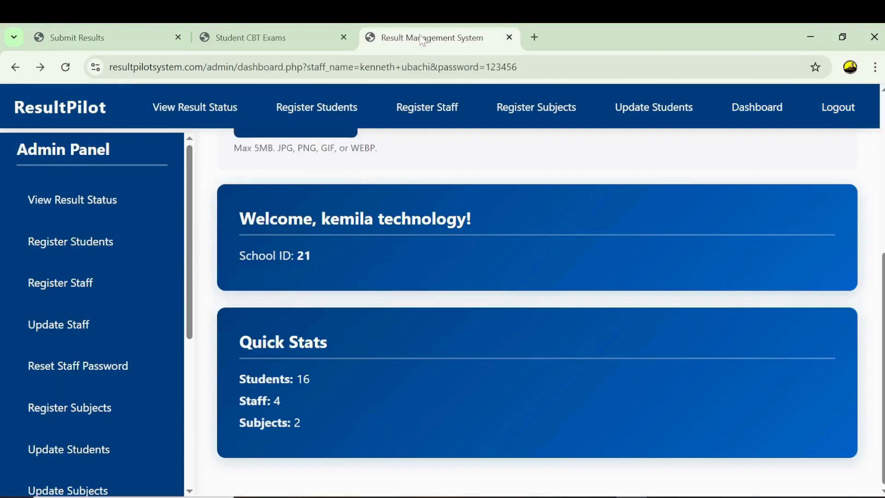
pyautogui.click(212, 113)
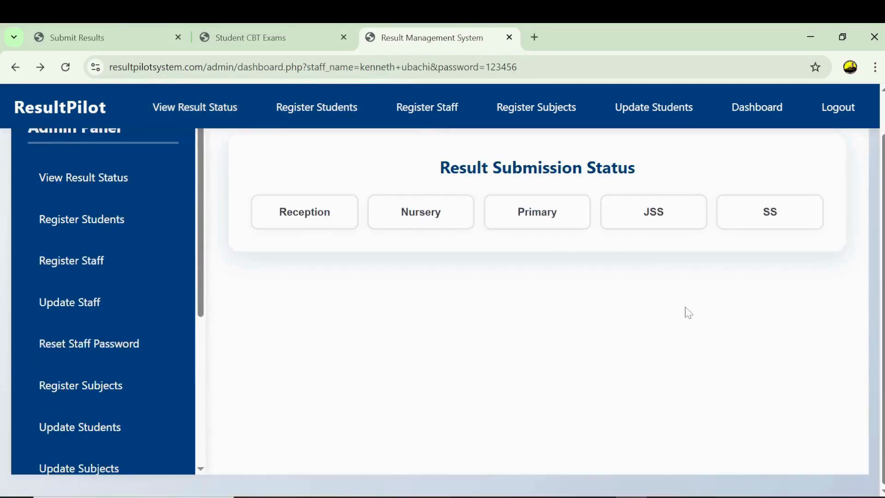
pyautogui.click(753, 219)
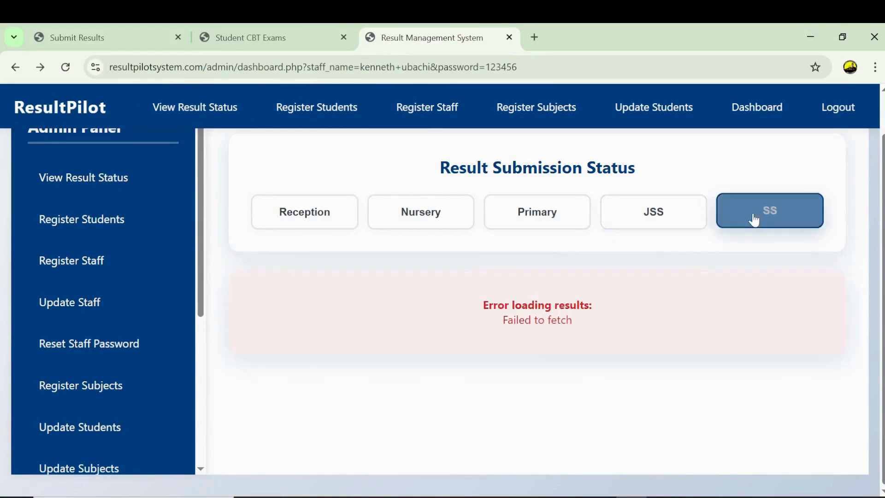
pyautogui.click(752, 218)
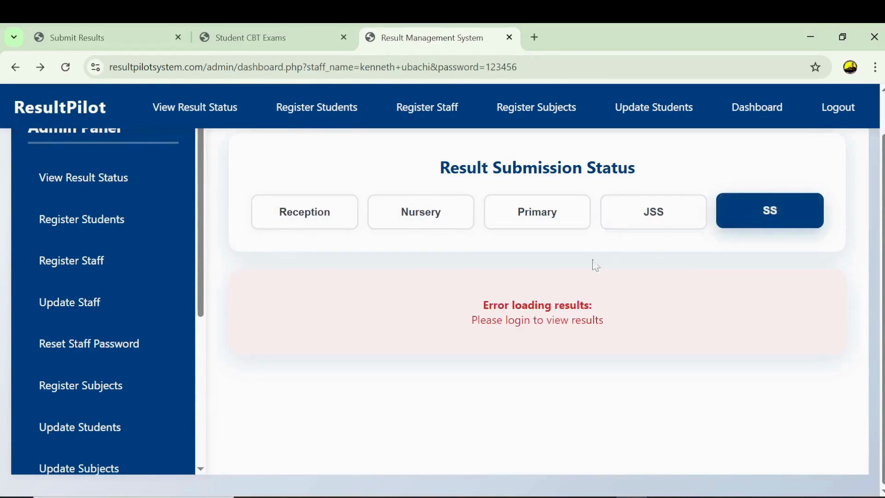
pyautogui.click(635, 227)
pyautogui.click(548, 223)
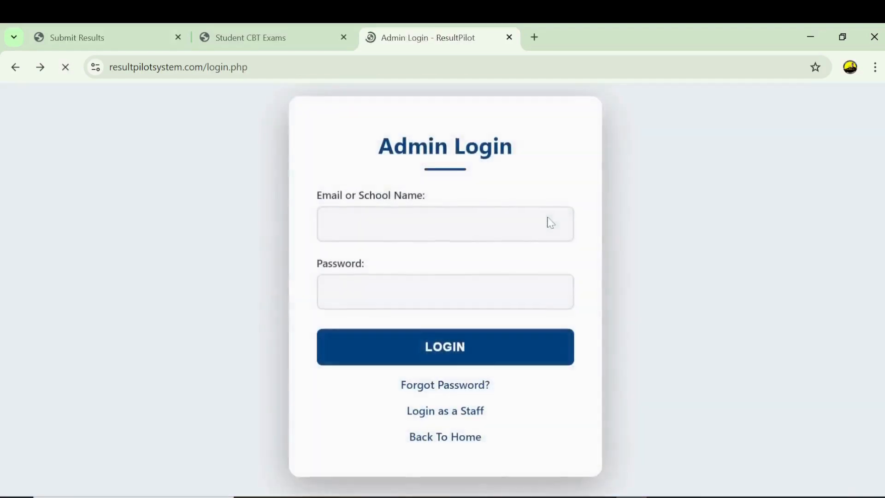
# - Sign back in as admin with the school name and password, then load SS result status
pyautogui.click(549, 223)
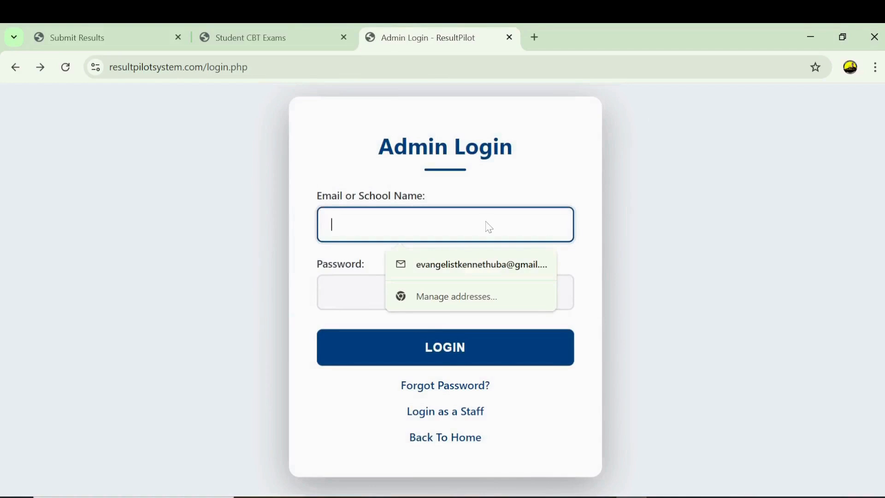
pyautogui.write('kemila technology')
pyautogui.click(446, 264)
pyautogui.press('Tab')
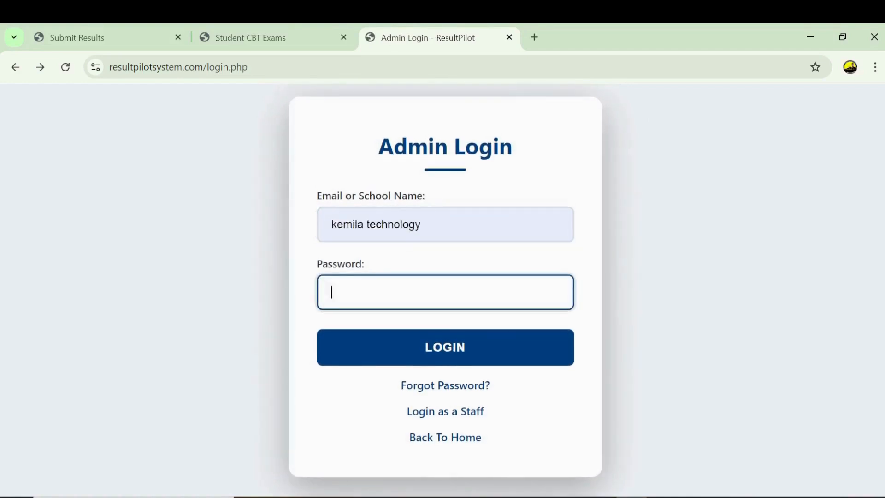
pyautogui.write('*********')
pyautogui.press('Return')
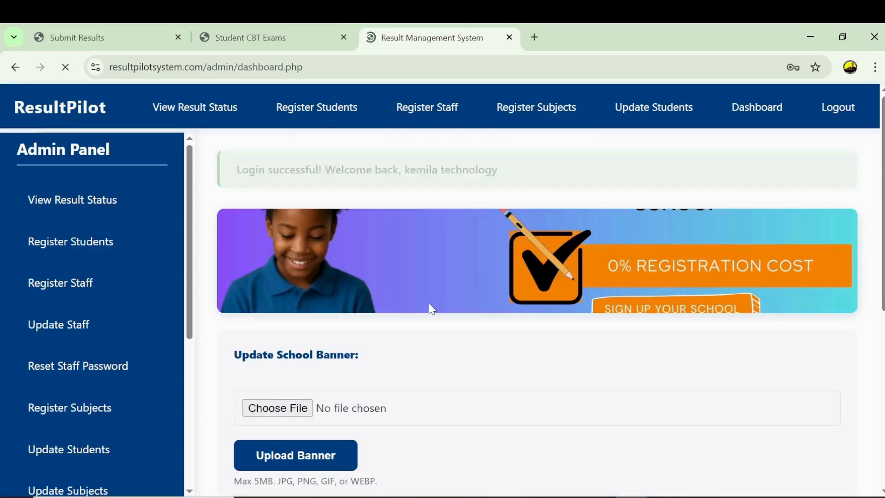
pyautogui.click(197, 109)
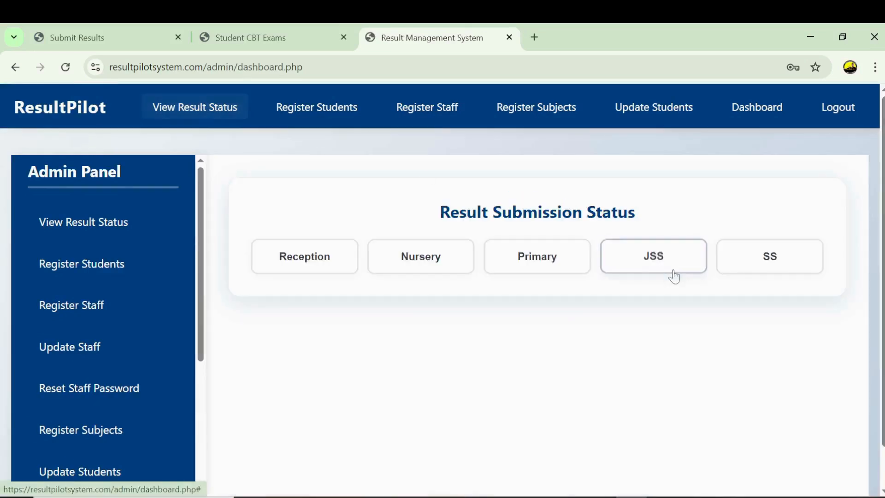
pyautogui.click(748, 259)
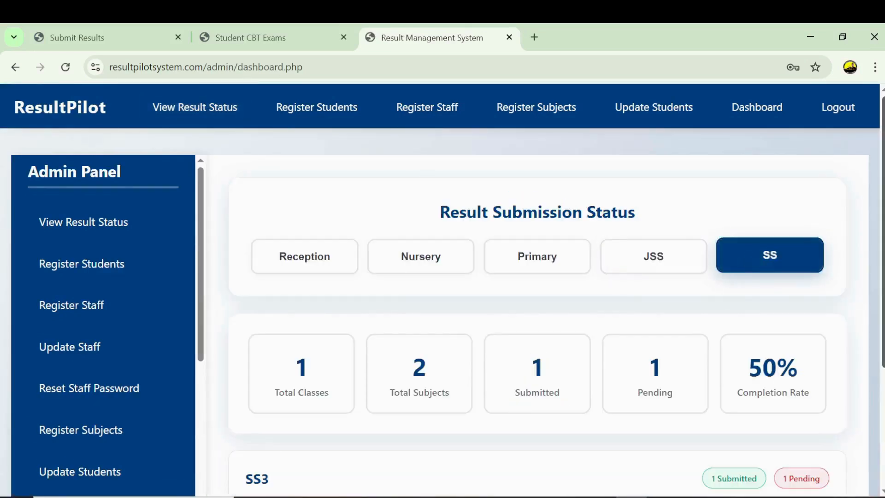
pyautogui.scroll(-4, 747, 260)
pyautogui.moveTo(352, 399)
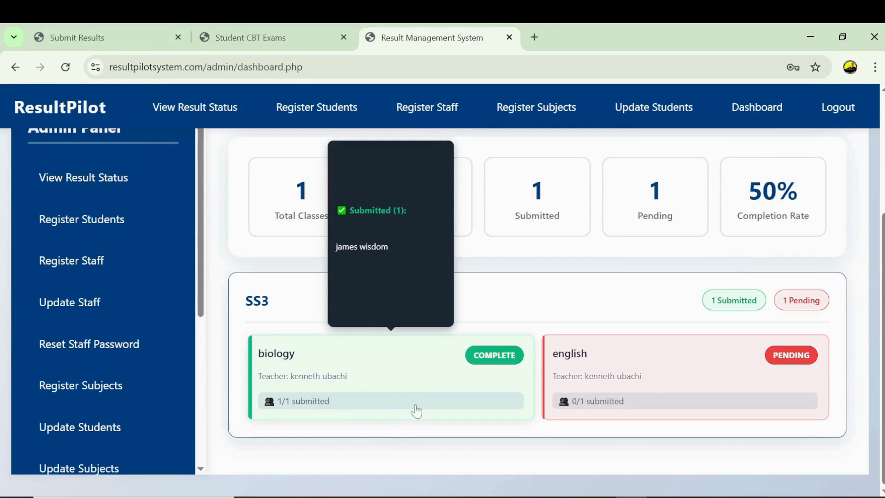
pyautogui.moveTo(693, 379)
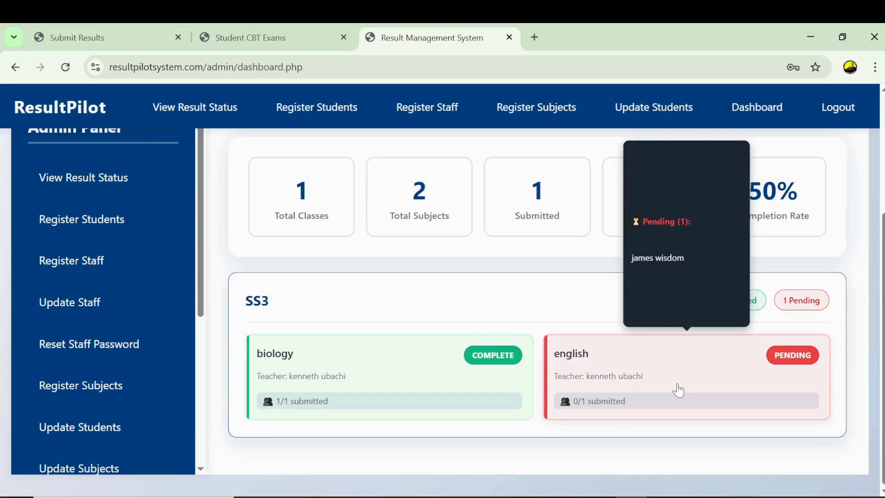
# - Set the results form to SS, SS3, english, Second Term, session 2025/2026
pyautogui.click(73, 35)
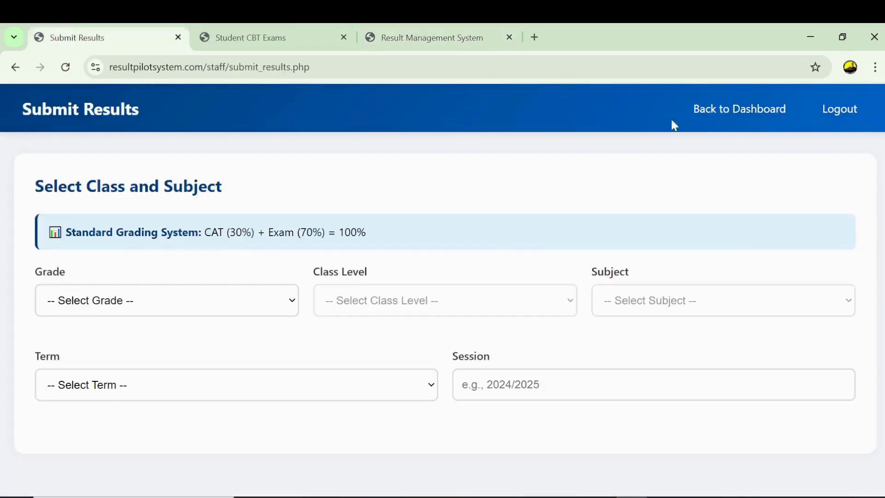
pyautogui.click(227, 301)
pyautogui.click(132, 347)
pyautogui.click(364, 303)
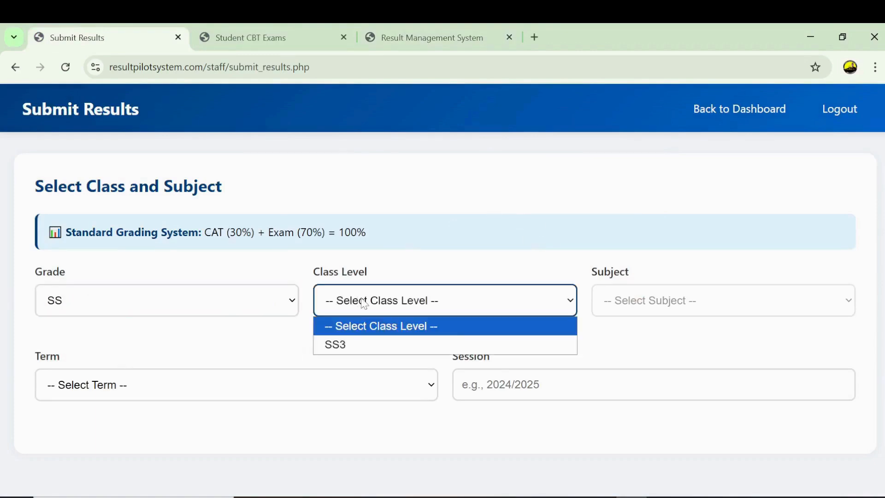
pyautogui.click(343, 344)
pyautogui.click(645, 297)
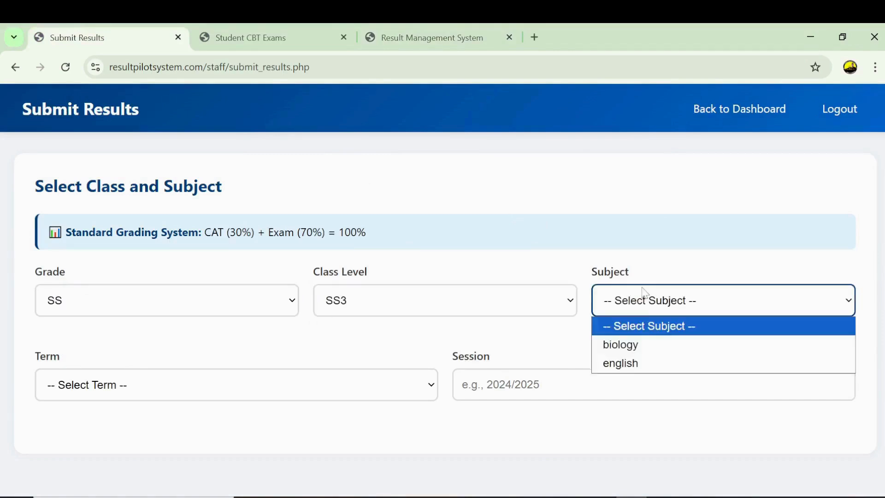
pyautogui.click(634, 364)
pyautogui.click(428, 385)
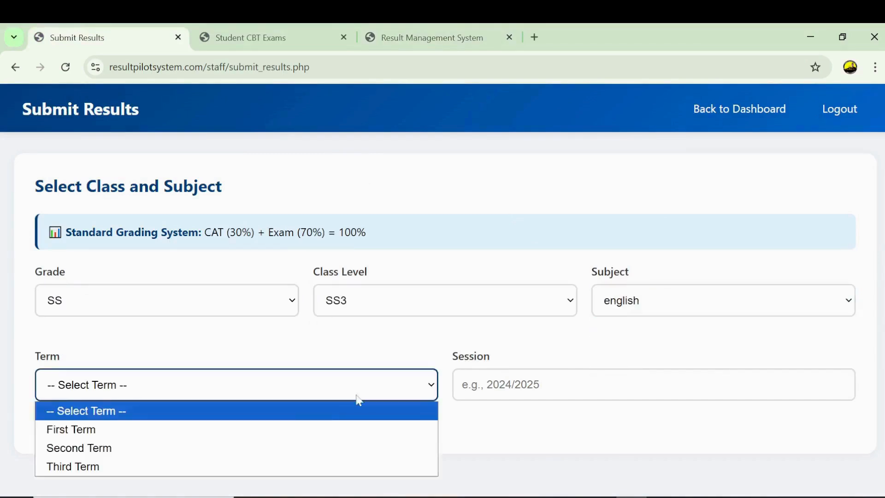
pyautogui.click(215, 453)
pyautogui.click(529, 390)
pyautogui.click(539, 430)
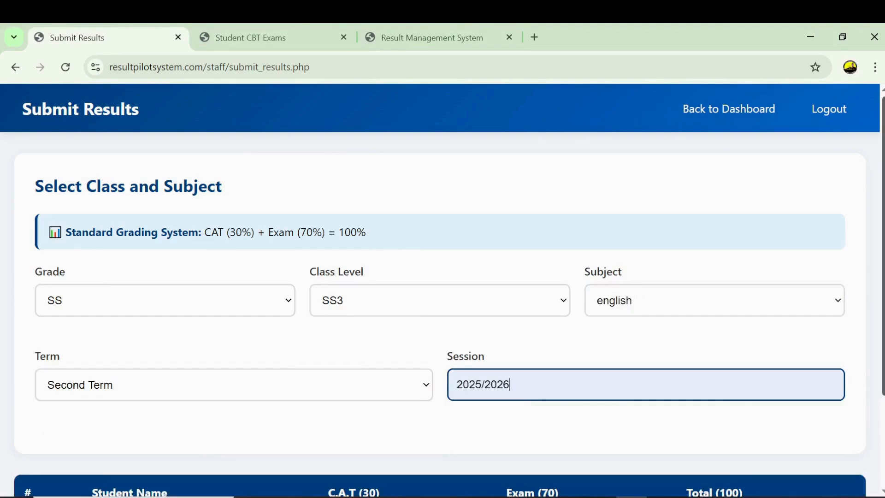
pyautogui.scroll(-3, 442, 277)
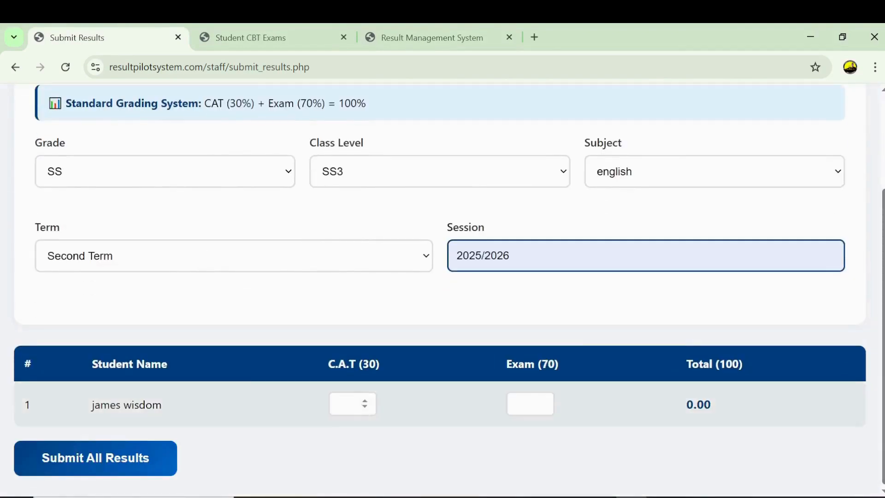
# - Enter C.A.T 23 and Exam 56 for the student and submit all results
pyautogui.click(349, 404)
pyautogui.write('23')
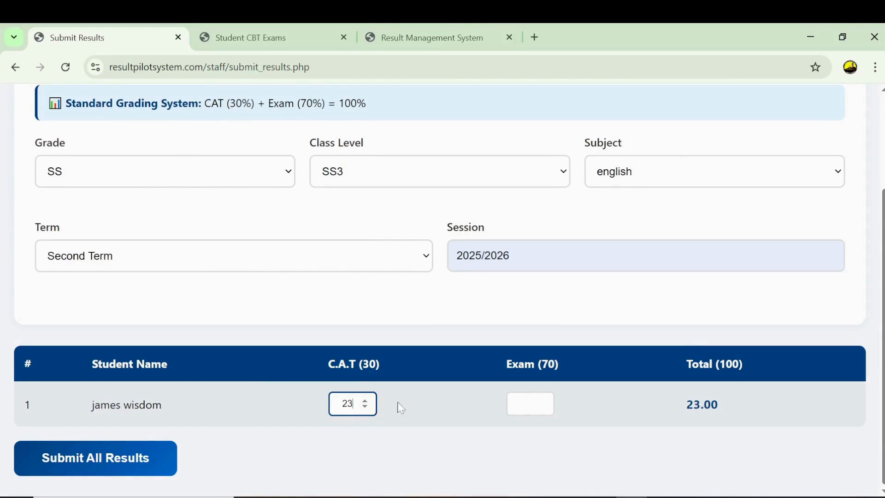
pyautogui.click(525, 404)
pyautogui.write('56')
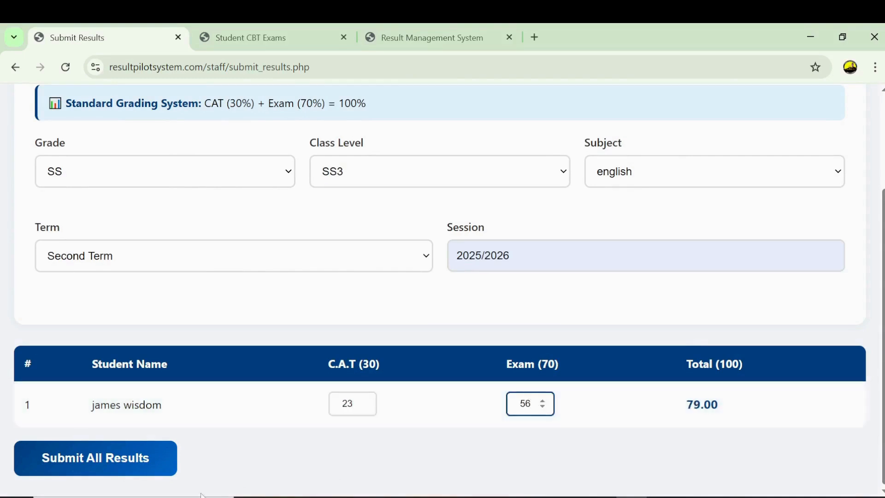
pyautogui.click(109, 459)
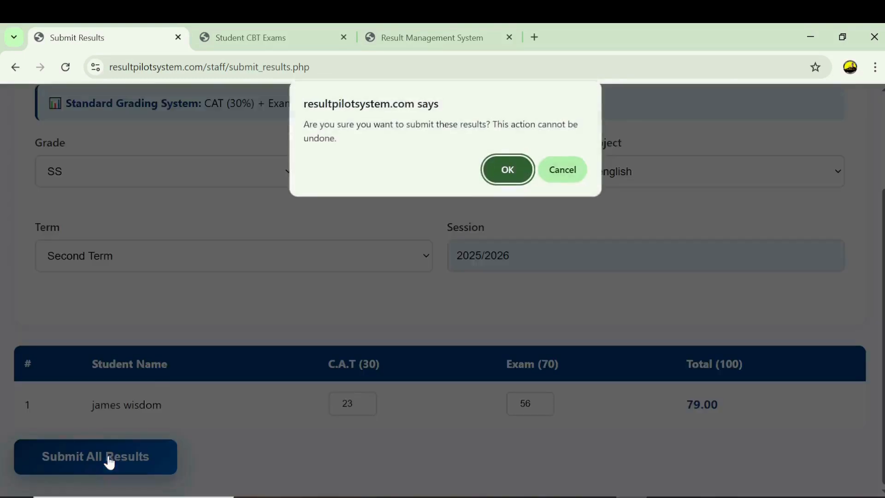
pyautogui.click(507, 169)
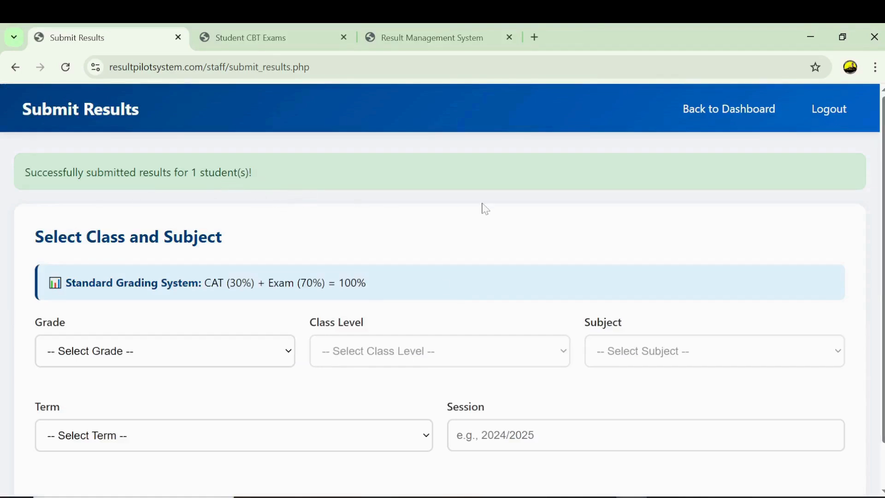
pyautogui.click(432, 44)
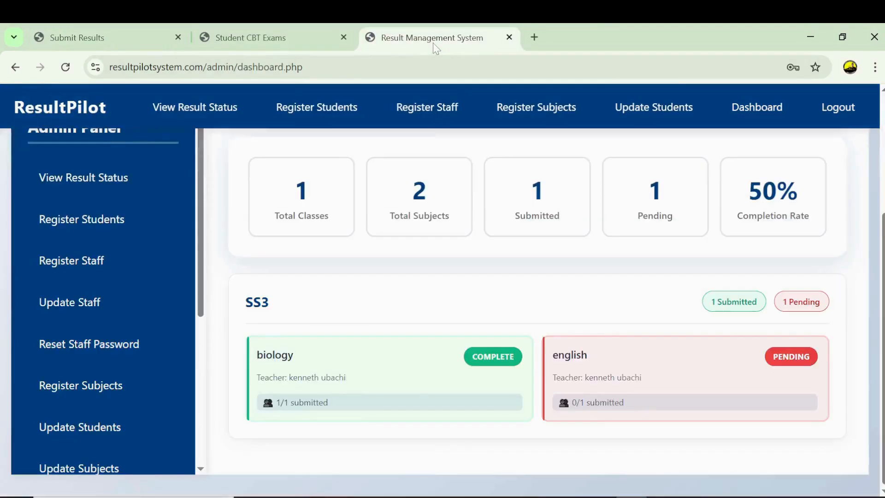
# - Show the SS result status and check who submitted the biology and english results
pyautogui.click(218, 114)
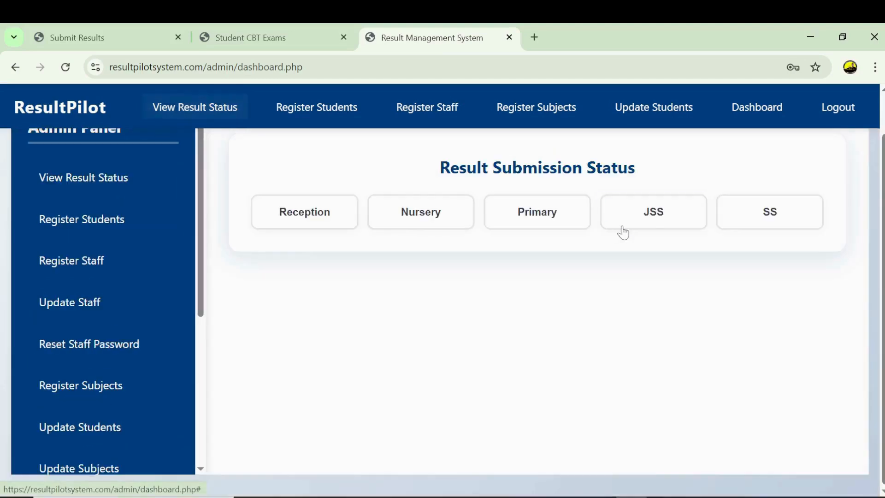
pyautogui.click(751, 215)
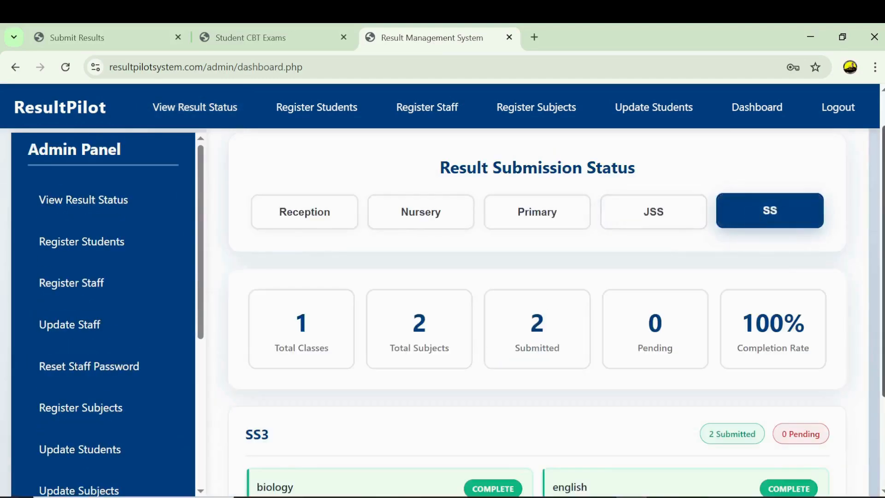
pyautogui.scroll(-3, 751, 217)
pyautogui.moveTo(756, 395)
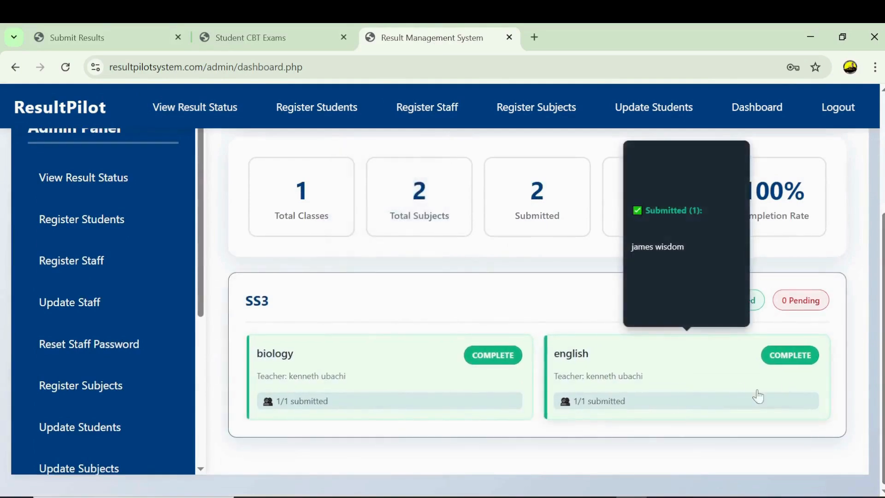
pyautogui.moveTo(371, 421)
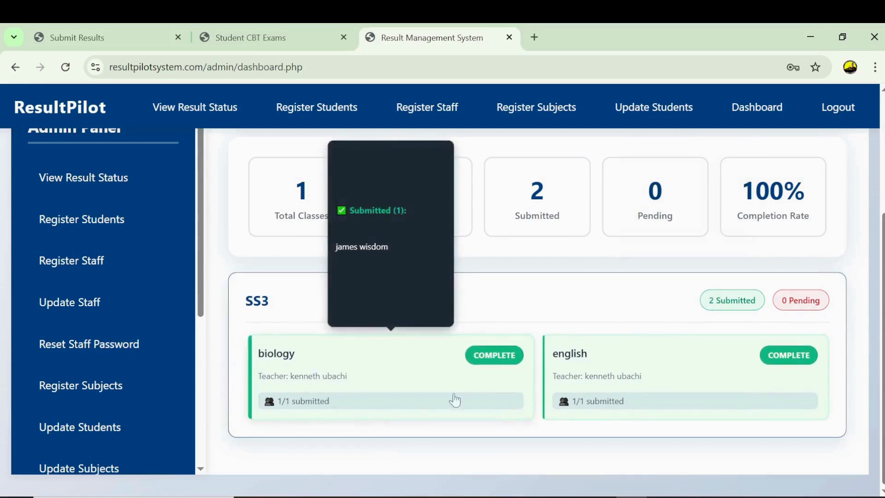
pyautogui.moveTo(608, 385)
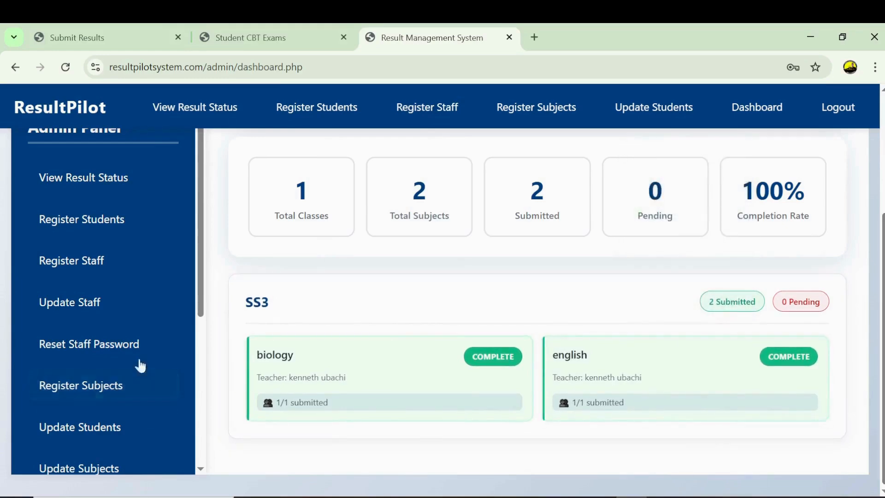
pyautogui.scroll(-3, 140, 365)
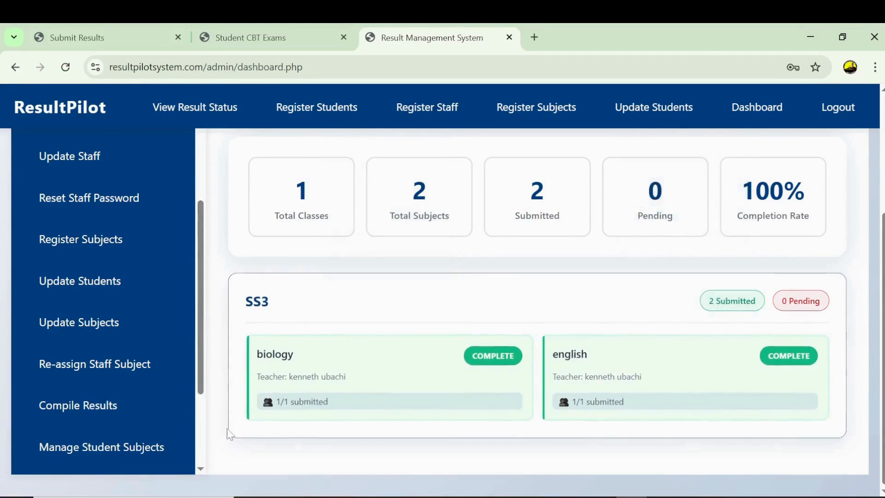
# - Start compiling results for the SS grade and proceed past the submission review
pyautogui.click(73, 412)
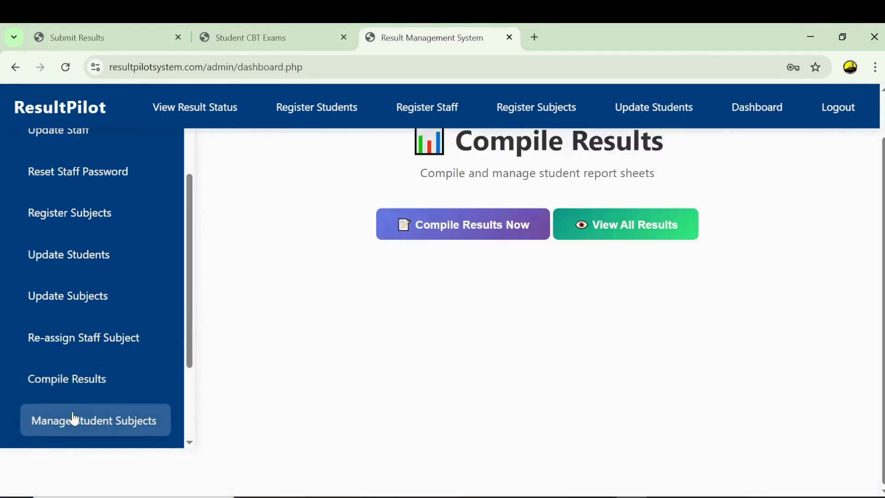
pyautogui.click(478, 227)
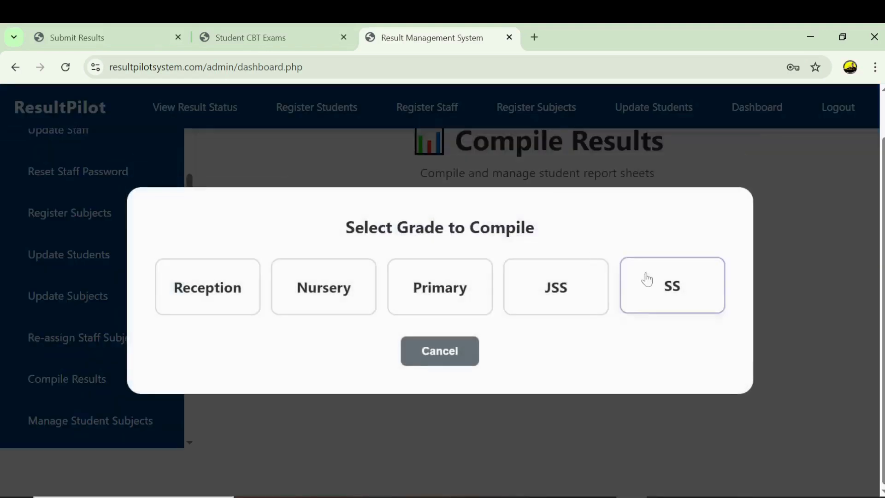
pyautogui.click(666, 298)
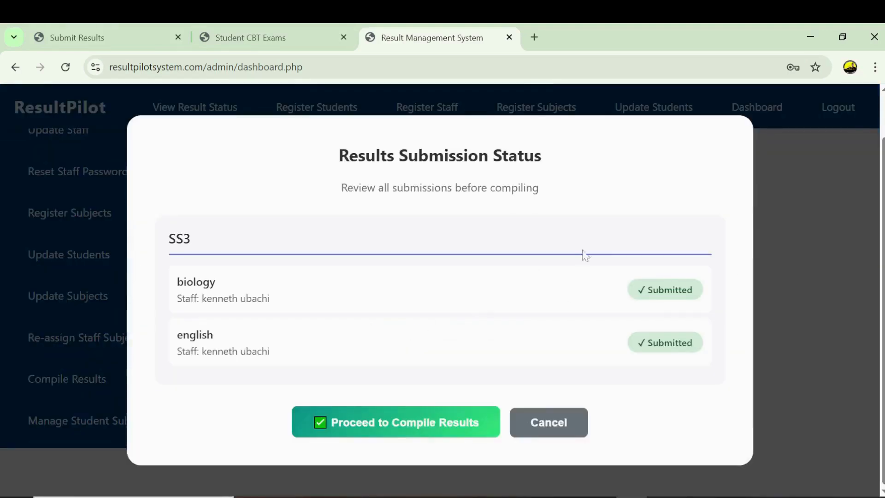
pyautogui.click(378, 427)
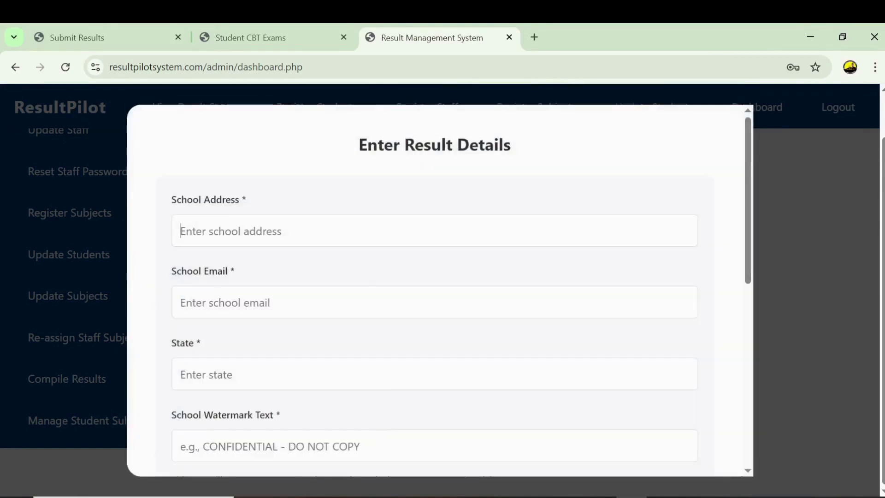
# - Autofill school details, set watermark 'kemila technologies', 2nd Term and session 2025/2026
pyautogui.click(331, 283)
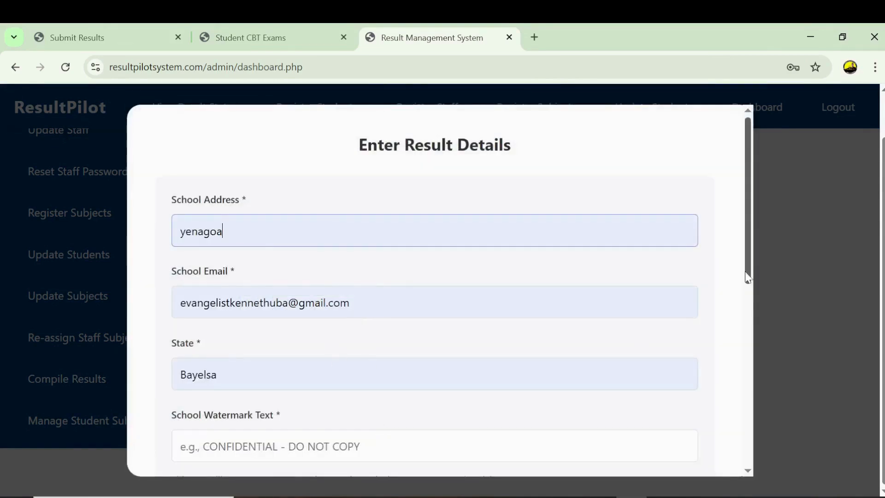
pyautogui.moveTo(747, 278); pyautogui.dragTo(747, 367)
pyautogui.click(435, 243)
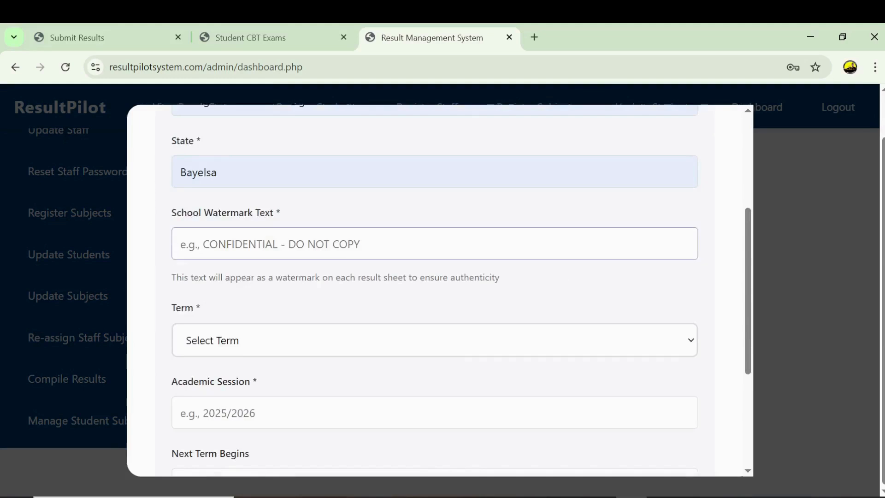
pyautogui.write('kemila')
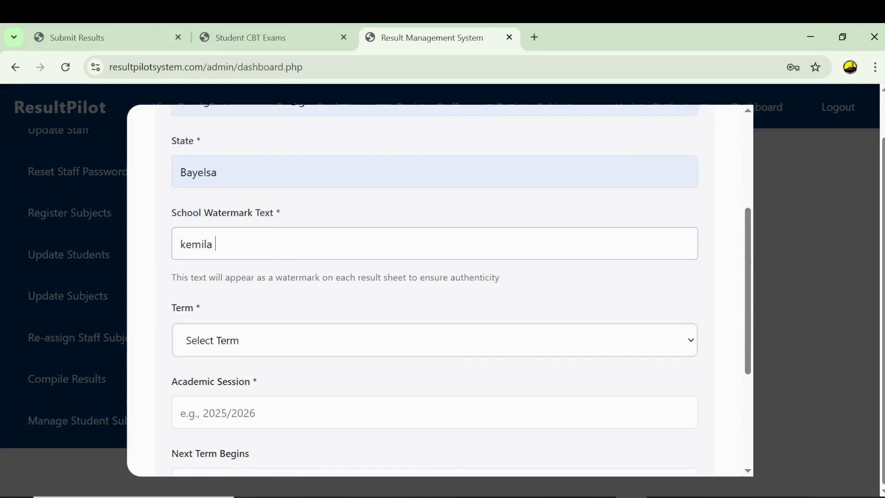
pyautogui.write(' technologies')
pyautogui.click(479, 348)
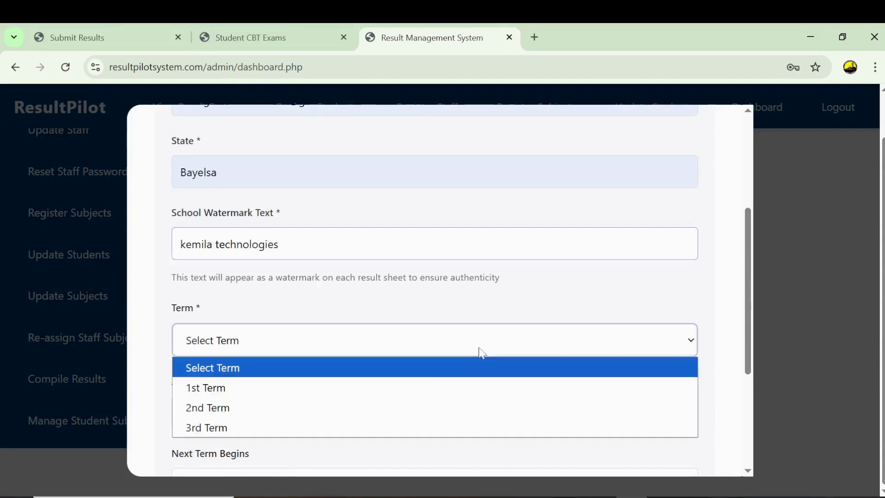
pyautogui.click(353, 408)
pyautogui.press('Tab')
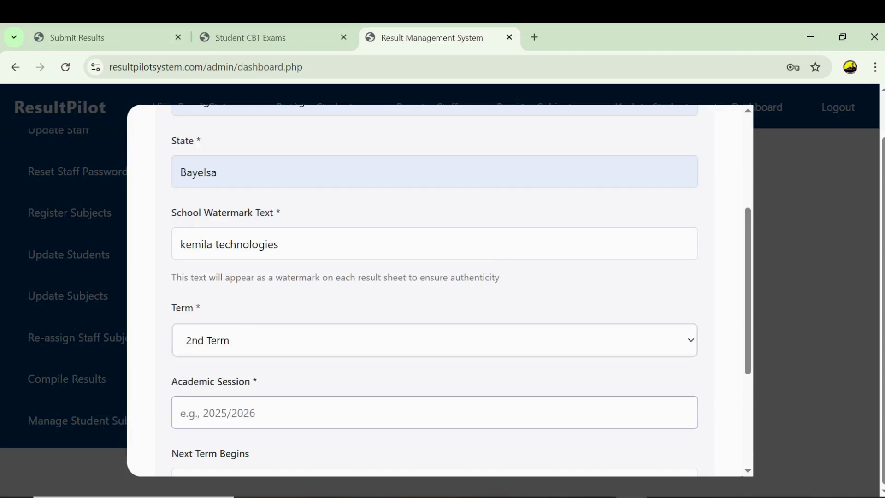
pyautogui.write('2025/')
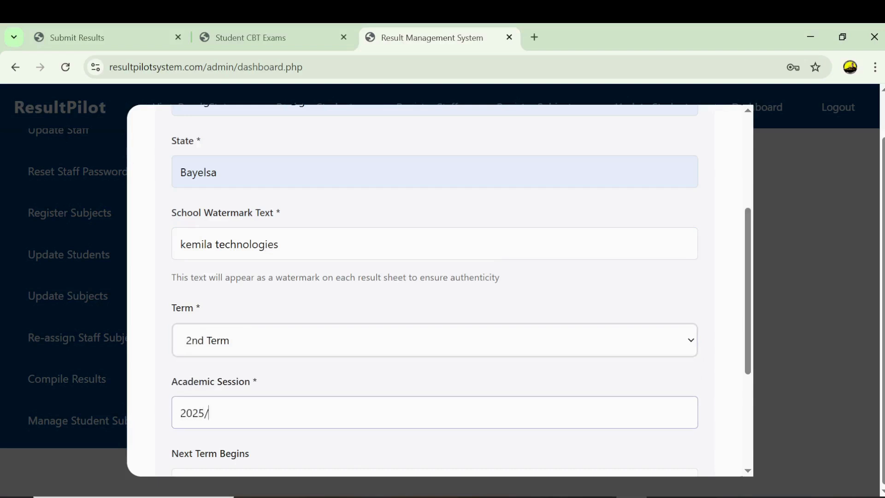
pyautogui.write('2025')
pyautogui.press('BackSpace')
pyautogui.write('6')
pyautogui.scroll(-2, 747, 368)
pyautogui.scroll(-1, 748, 369)
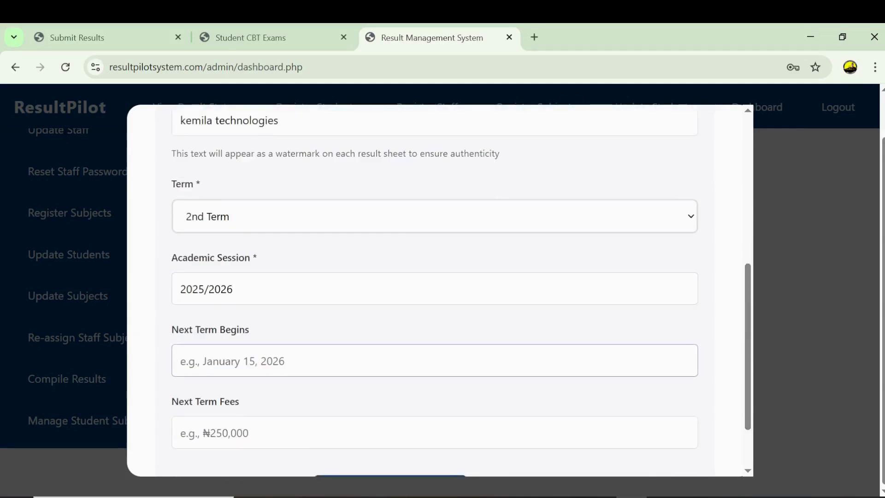
# - Set next term to April 12 and fees to 250000, then generate the results
pyautogui.write('m')
pyautogui.press('BackSpace')
pyautogui.write('April 12')
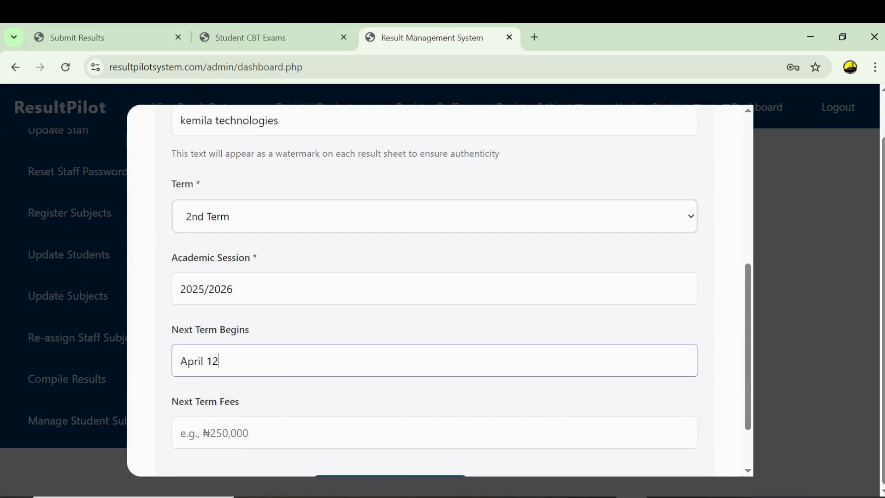
pyautogui.click(388, 432)
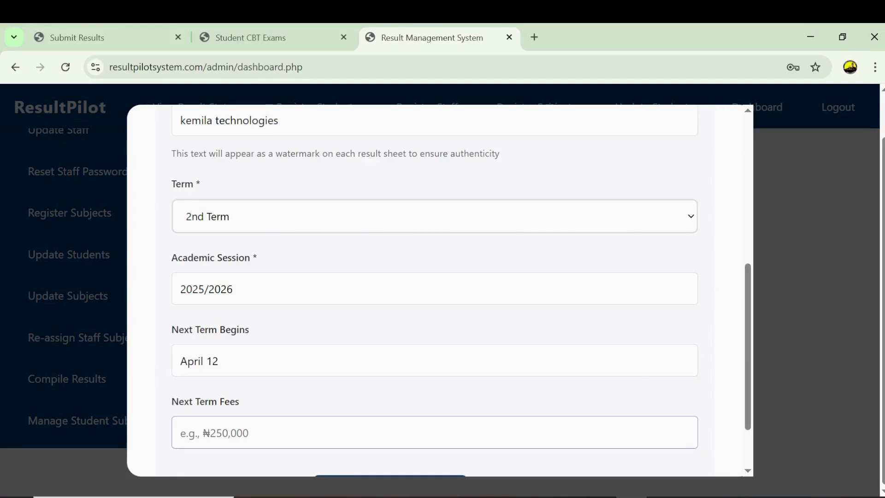
pyautogui.write('250000')
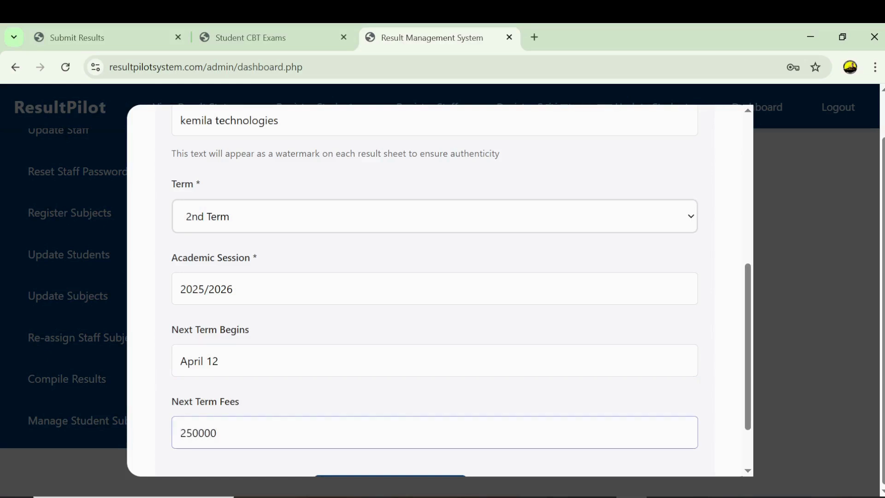
pyautogui.scroll(-2, 755, 349)
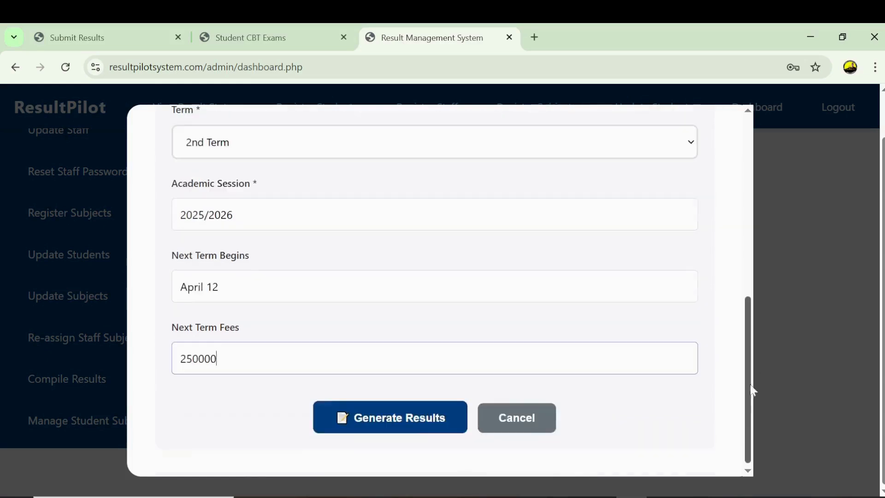
pyautogui.click(386, 423)
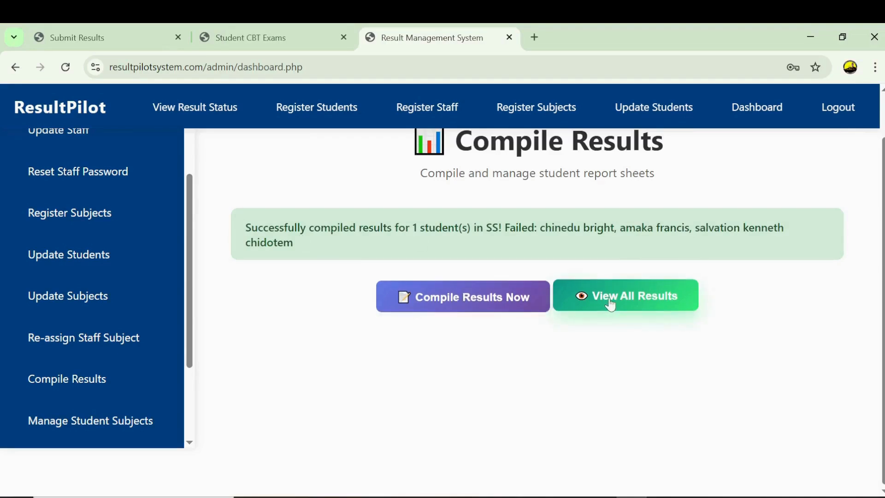
# - Open all compiled SS results and review the SS3 student's 89.50% result card
pyautogui.click(621, 217)
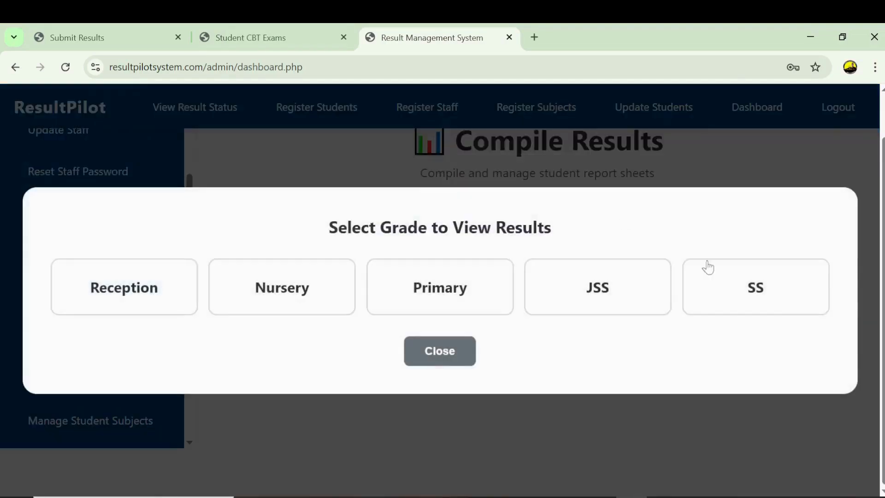
pyautogui.click(729, 288)
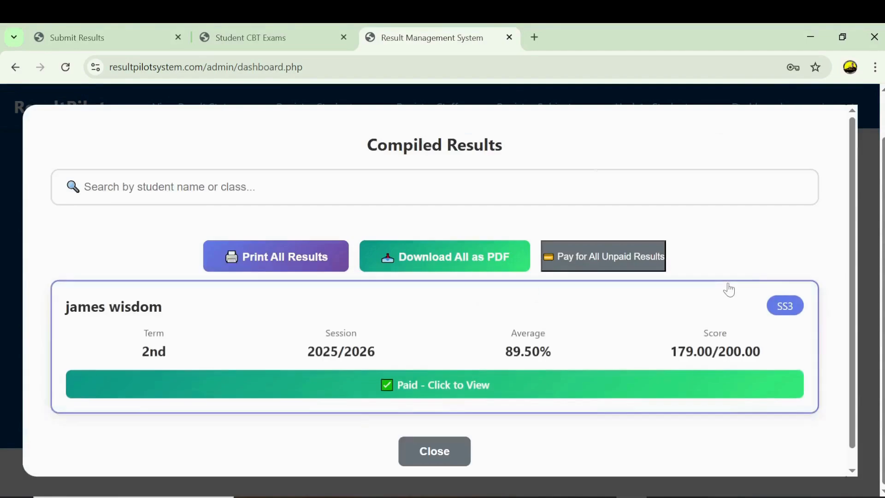
pyautogui.moveTo(858, 234); pyautogui.dragTo(786, 402)
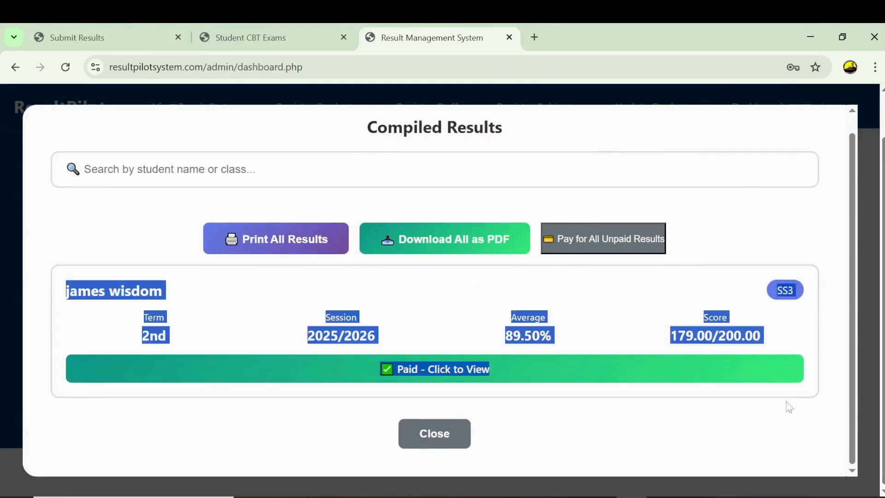
pyautogui.click(786, 402)
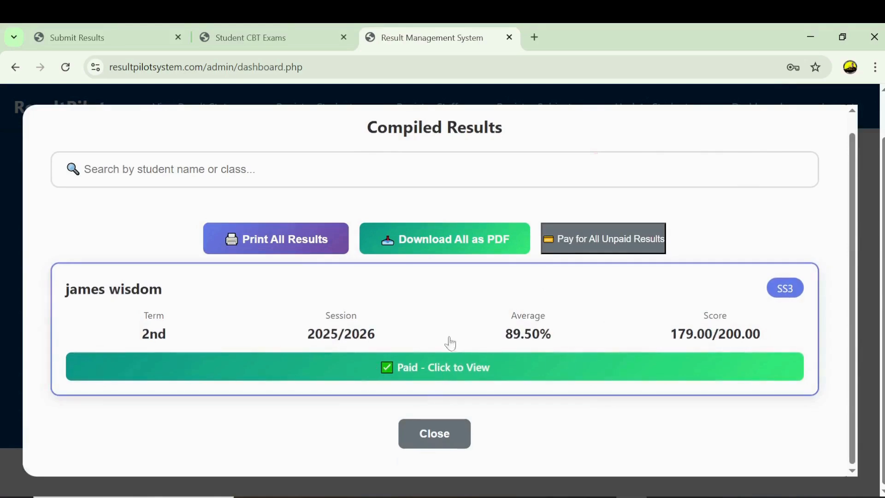